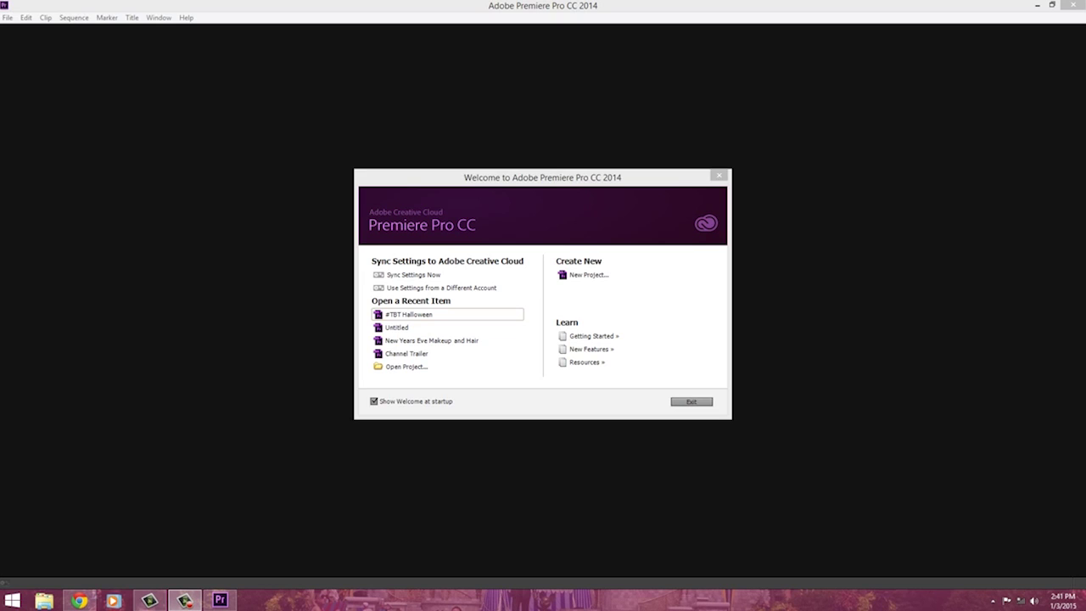
# Open the #TBT Halloween project and import Halloween Night 2014(1) and the smaller Disney Intro xBabyyboo movie from VIDS on Local Disk (J:).
pyautogui.click(408, 314)
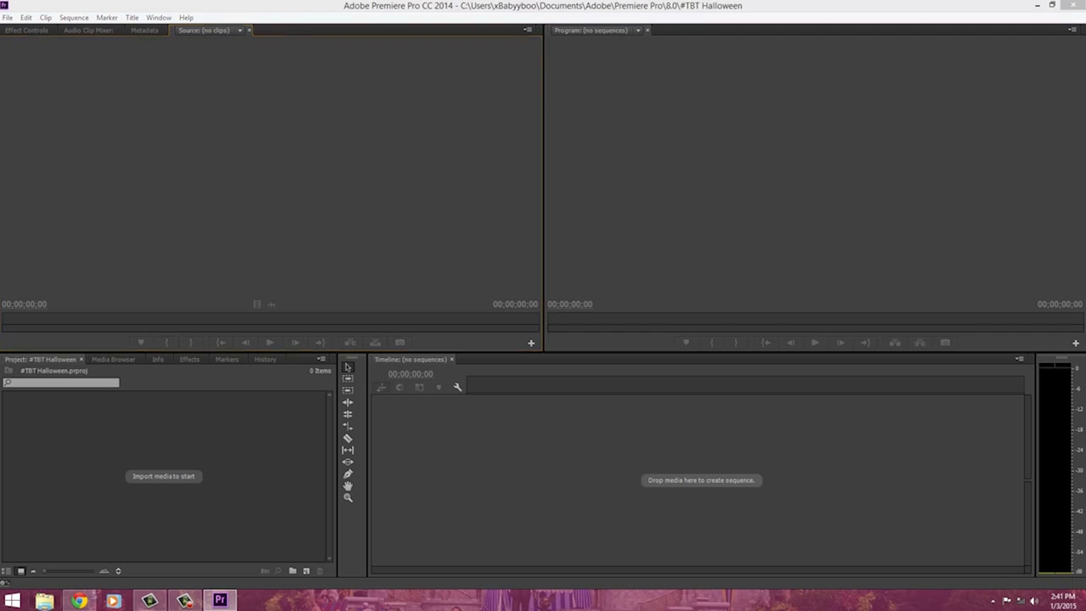
pyautogui.click(44, 600)
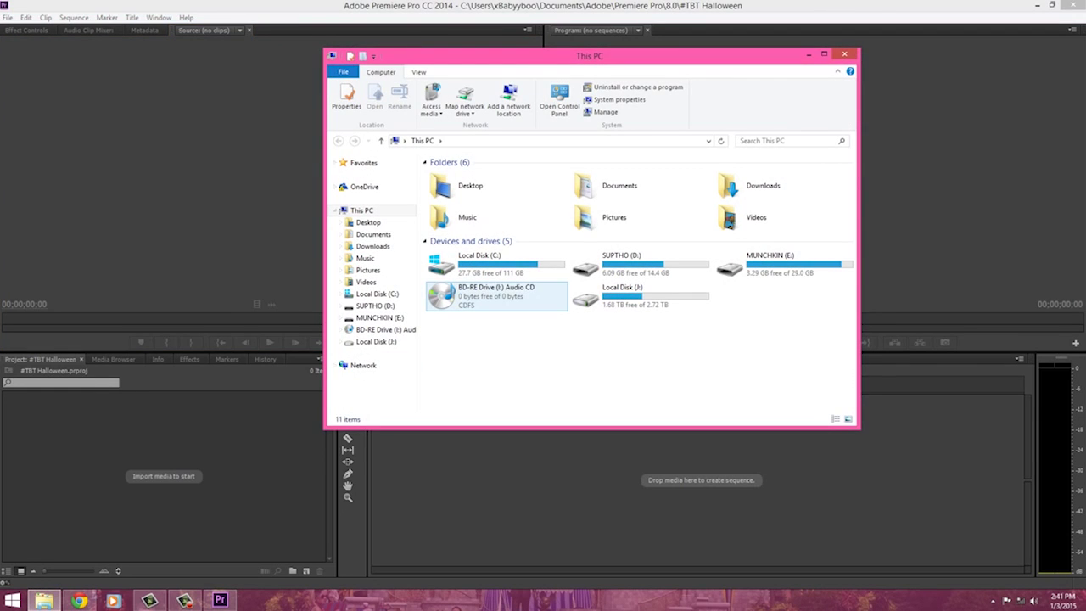
pyautogui.click(376, 341)
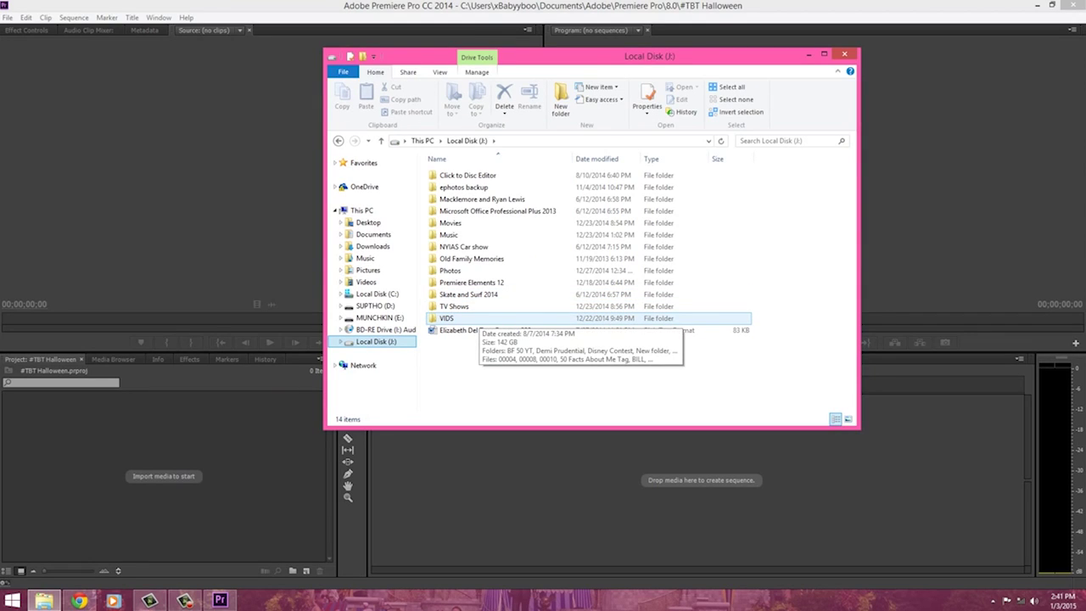
pyautogui.doubleClick(463, 319)
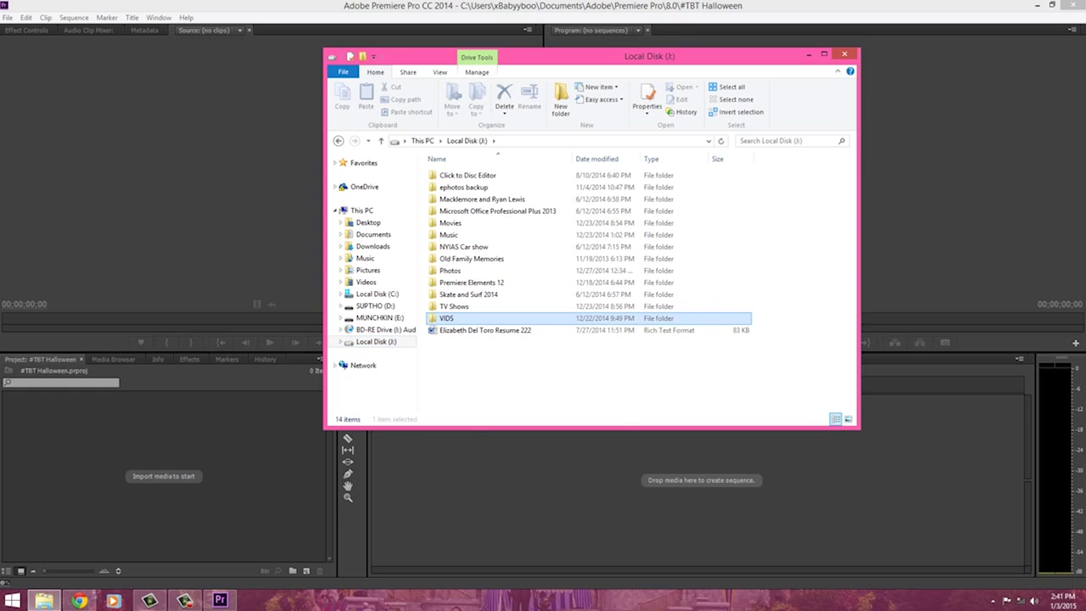
pyautogui.scroll(-7, 475, 314)
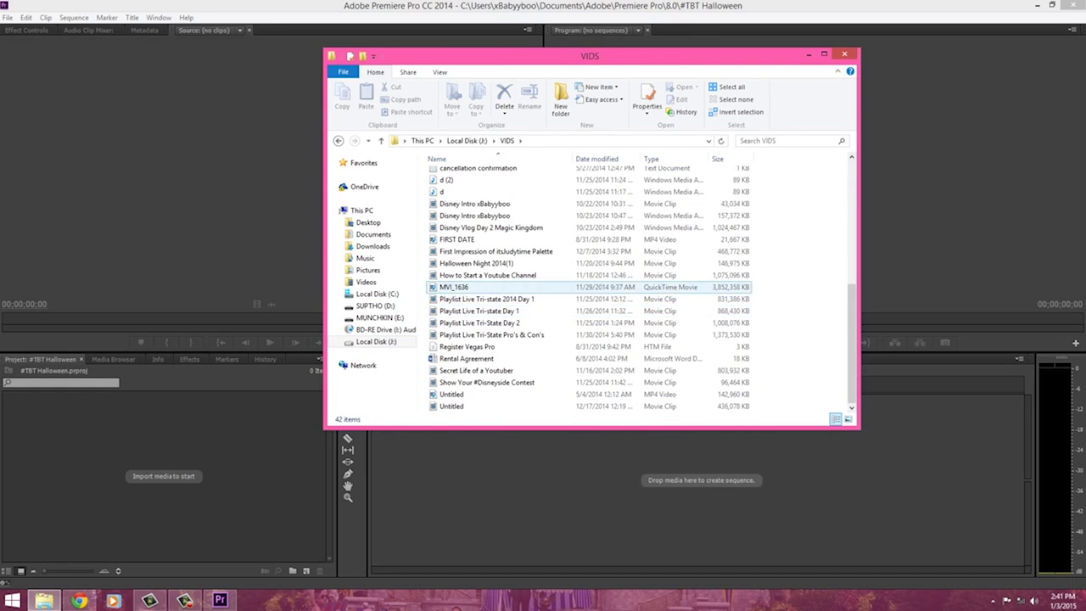
pyautogui.moveTo(475, 263); pyautogui.dragTo(191, 441)
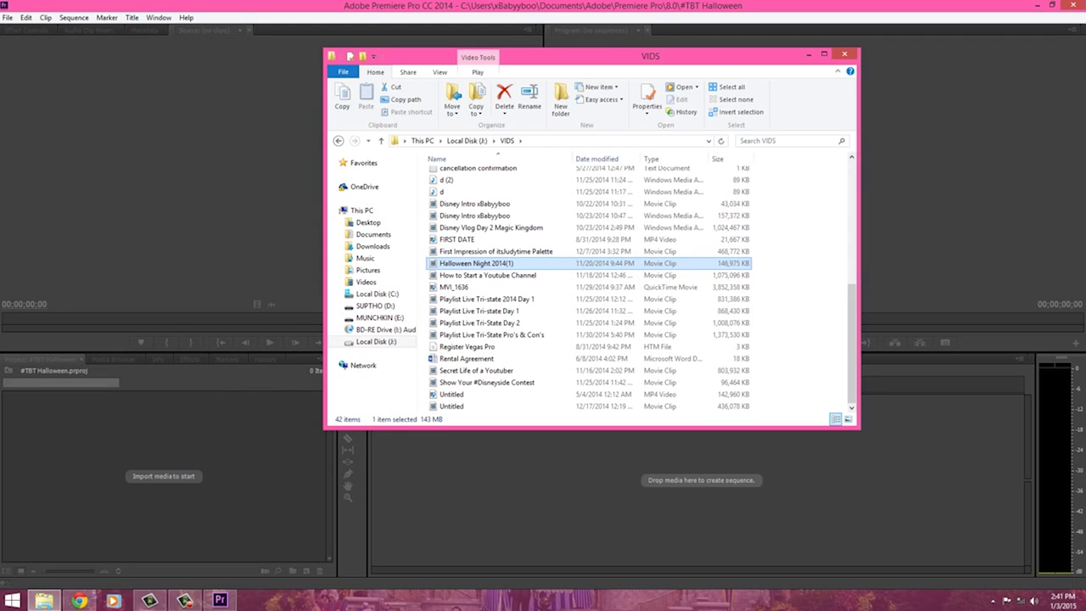
pyautogui.moveTo(475, 203); pyautogui.dragTo(323, 270)
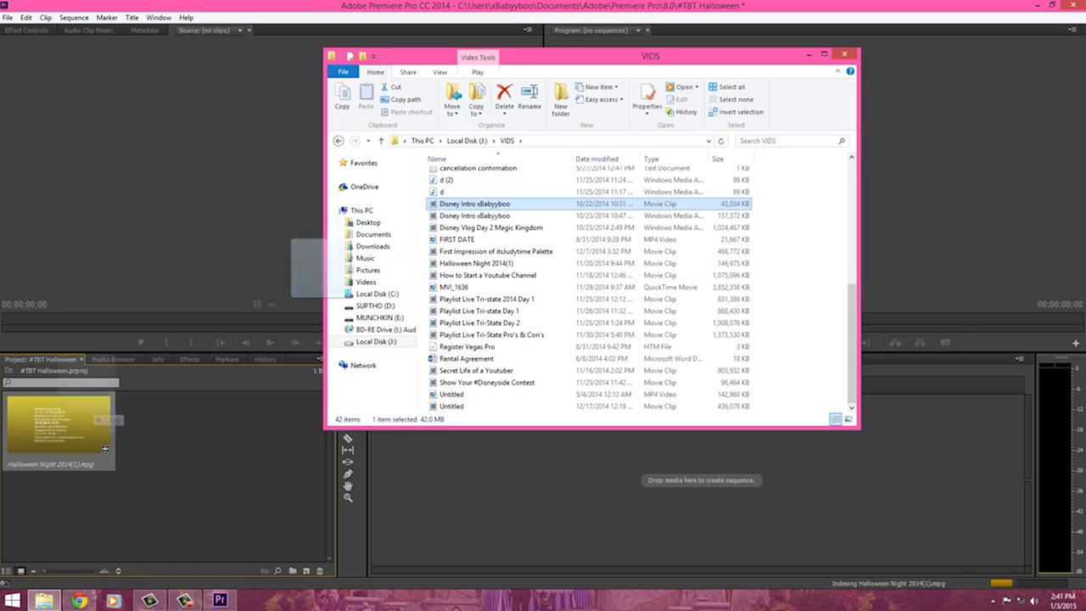
pyautogui.moveTo(94, 418); pyautogui.dragTo(140, 433)
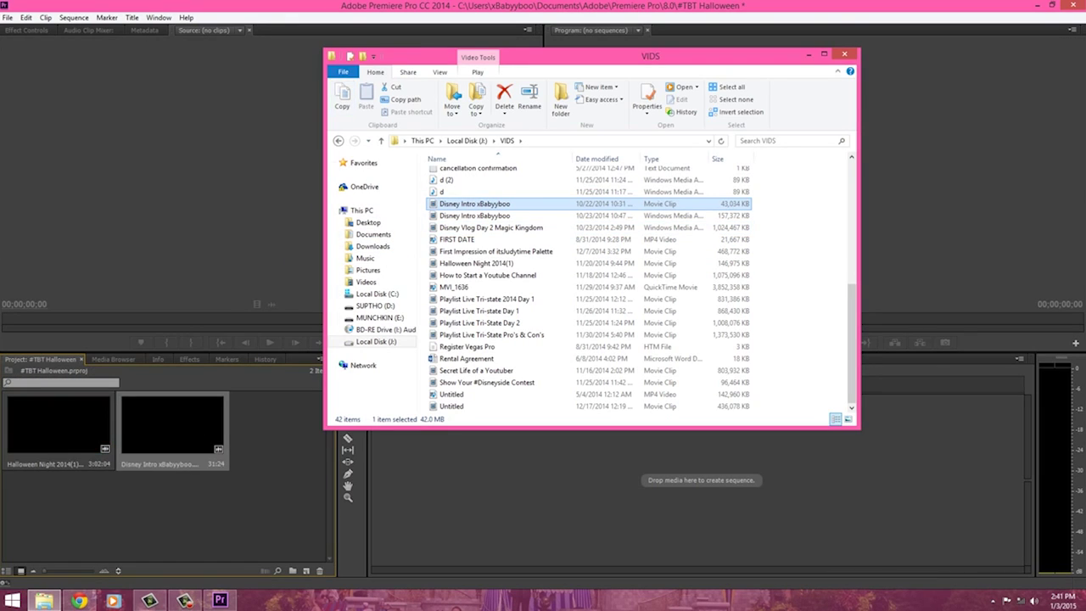
# Return to the VIDS folder on Local Disk (J:) and open its New folder (8) to reach more footage.
pyautogui.scroll(7, 585, 329)
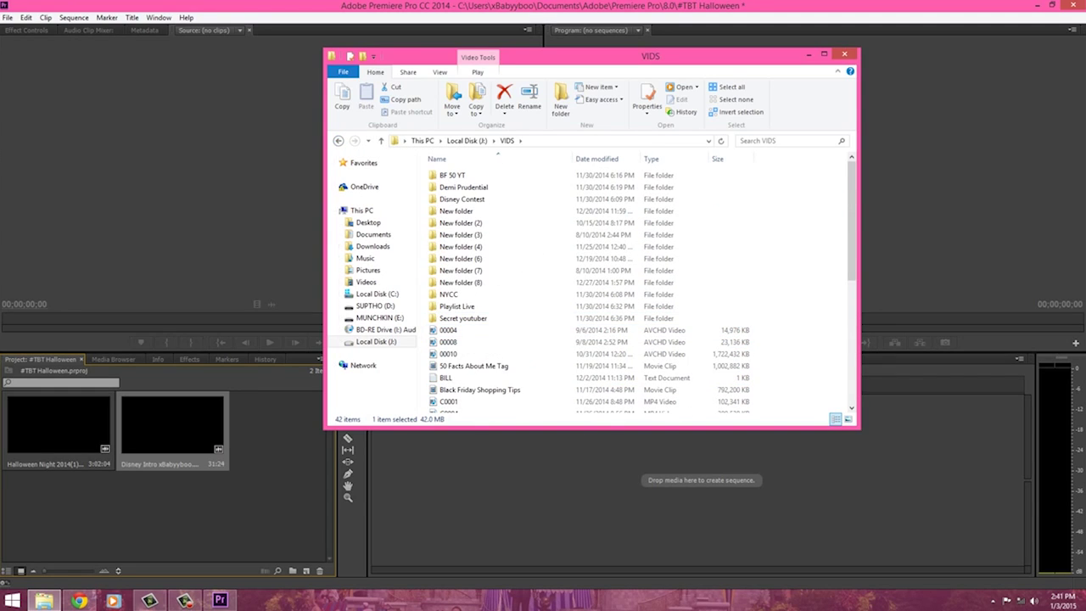
pyautogui.click(339, 141)
pyautogui.doubleClick(458, 317)
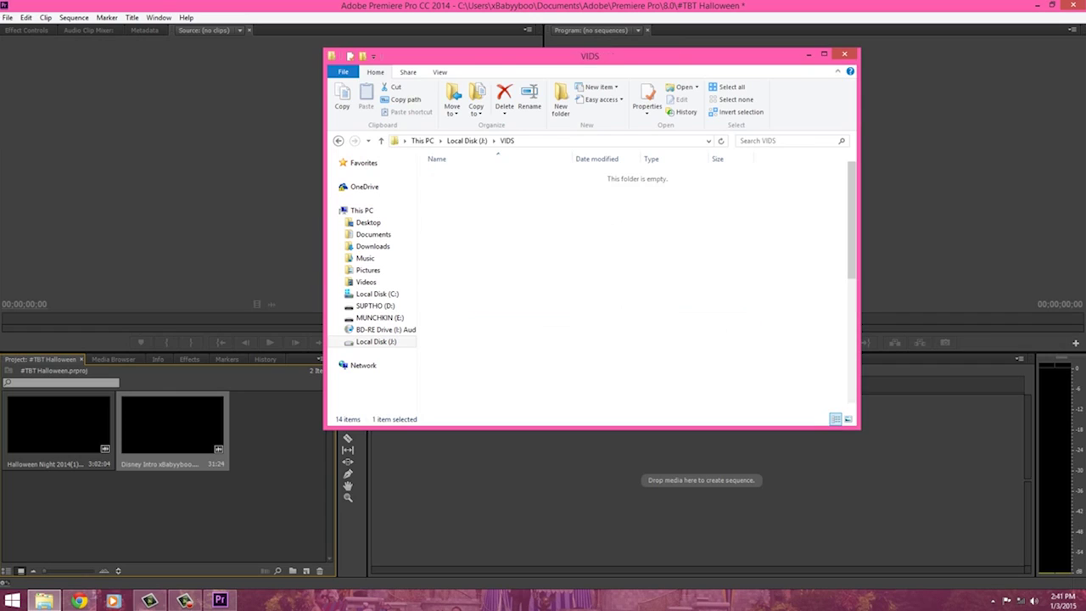
pyautogui.doubleClick(450, 280)
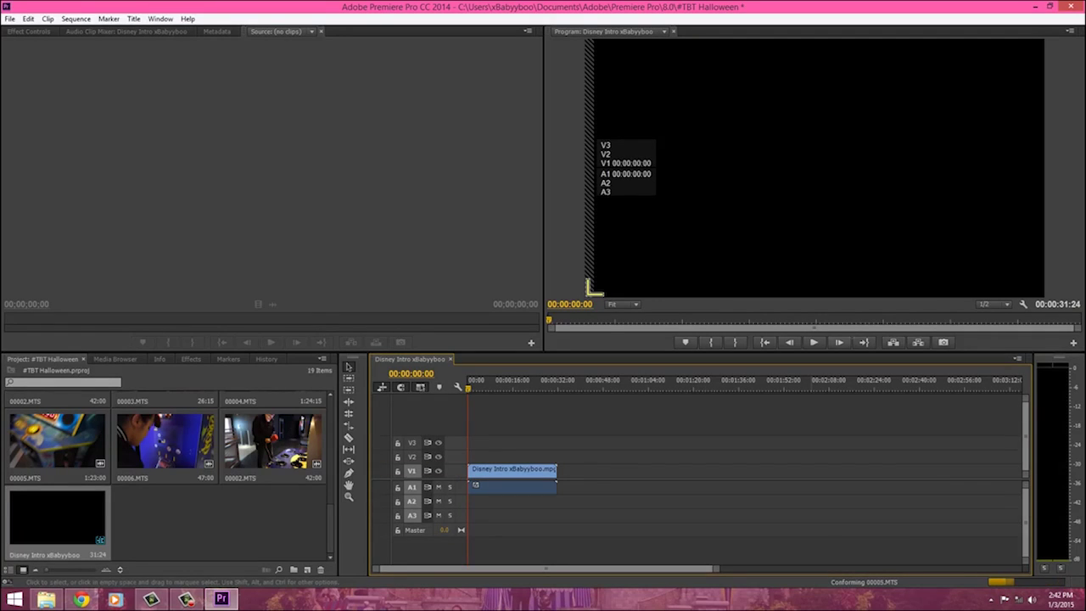
# Preview the first few seconds of the Disney Intro sequence.
pyautogui.click(814, 342)
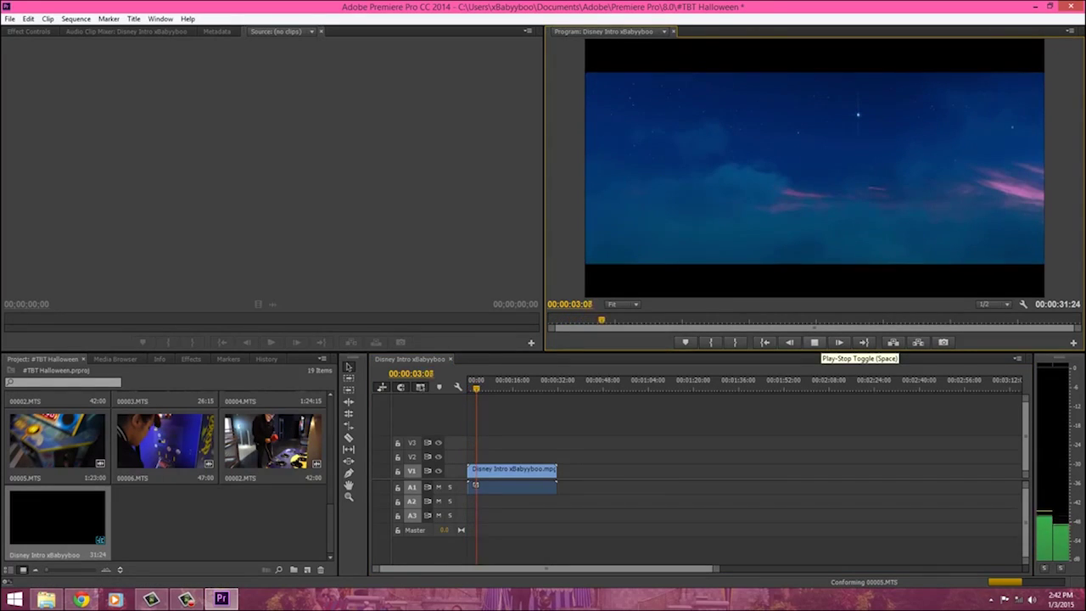
pyautogui.press('space')
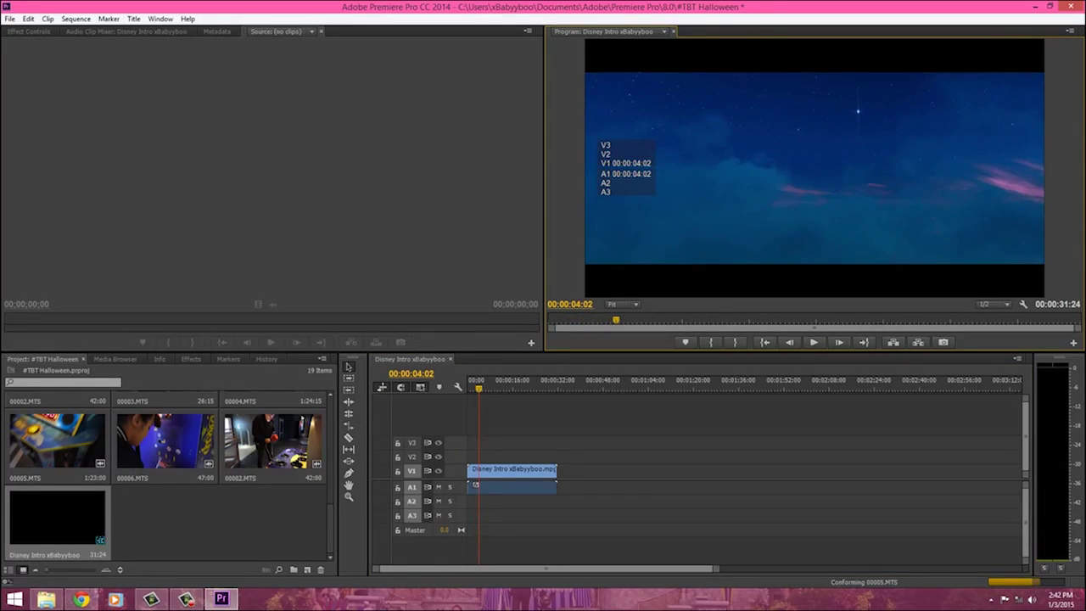
# Add the 00003.MTS clip to the V1 track directly after the Disney Intro clip.
pyautogui.scroll(5, 165, 476)
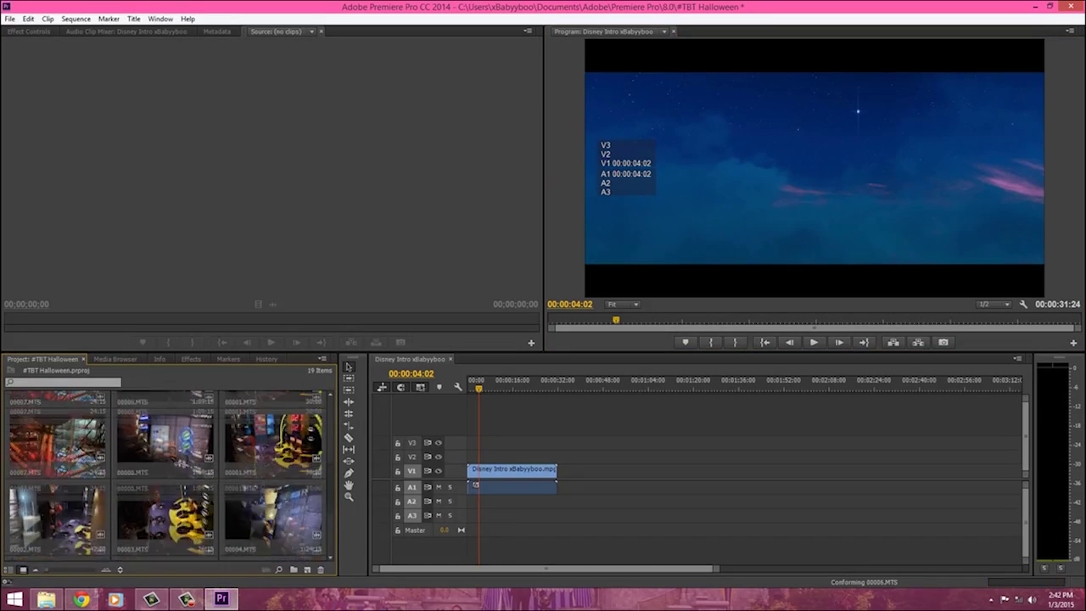
pyautogui.scroll(5, 166, 475)
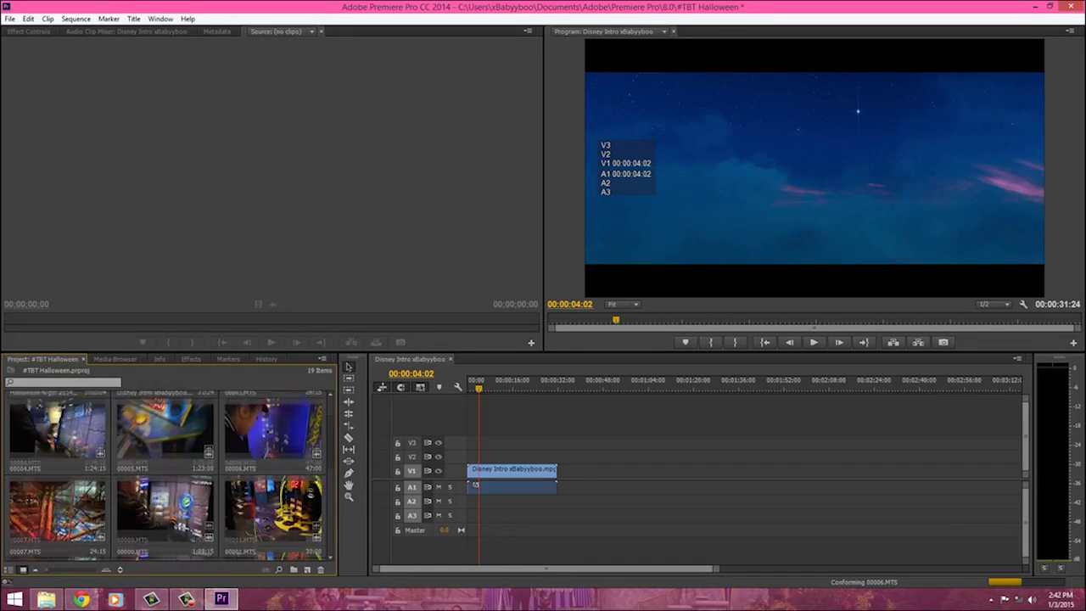
pyautogui.scroll(-2, 166, 475)
pyautogui.scroll(3, 165, 475)
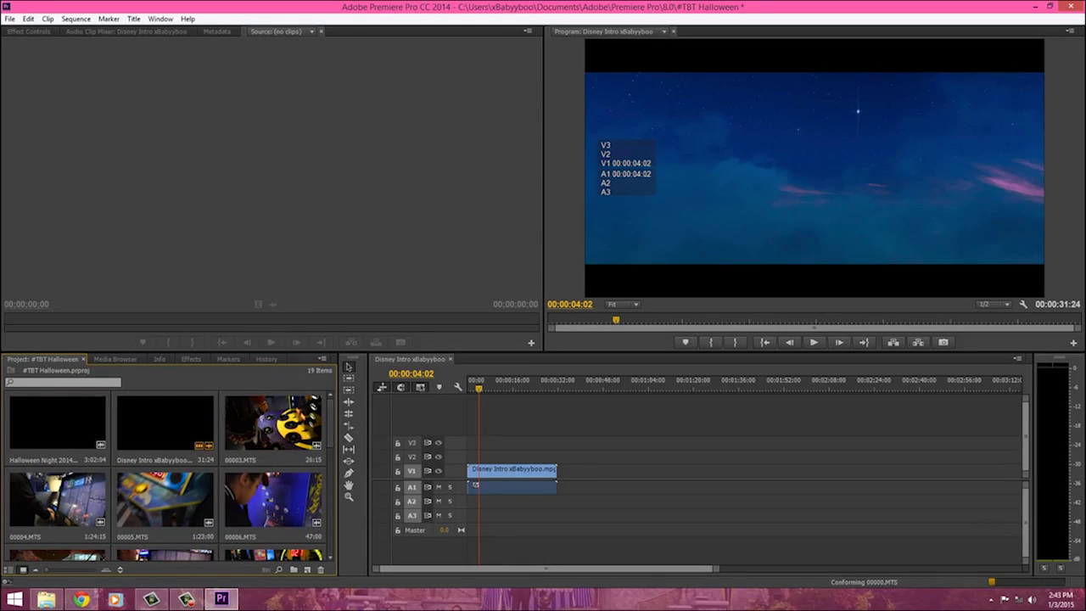
pyautogui.click(272, 422)
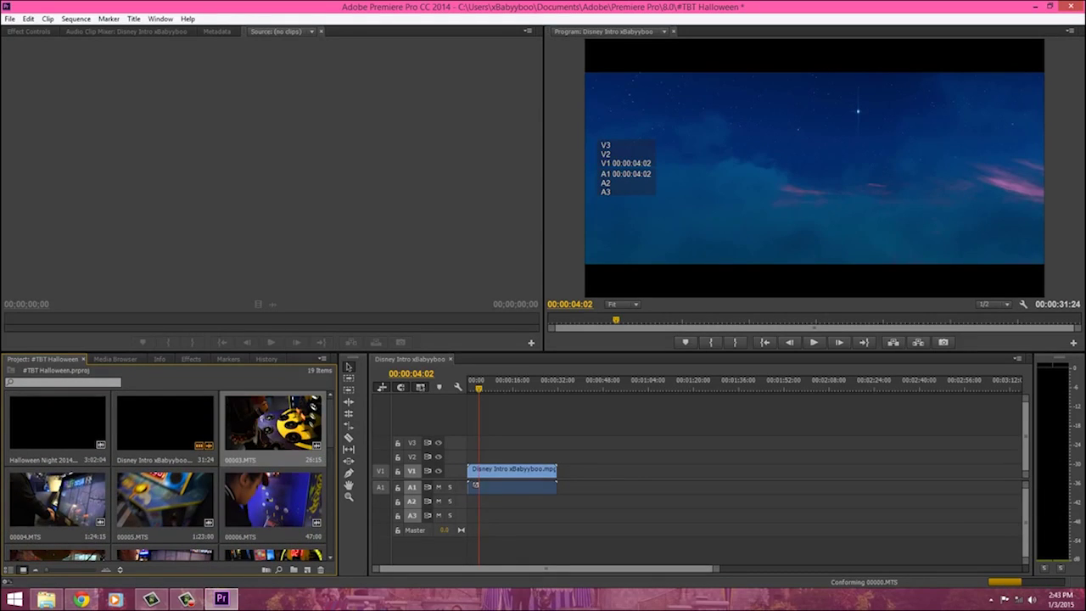
pyautogui.moveTo(273, 423); pyautogui.dragTo(557, 472)
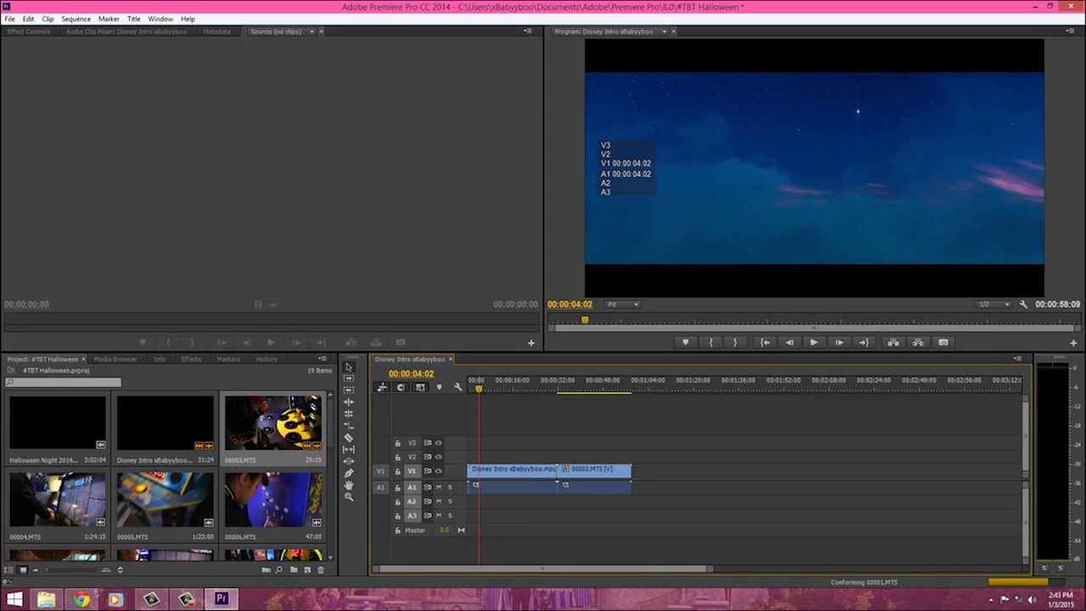
# Play the sequence from near the end of the intro and stop within 00003.MTS at 00:00:45:11.
pyautogui.moveTo(478, 388); pyautogui.dragTo(554, 388)
pyautogui.press('space')
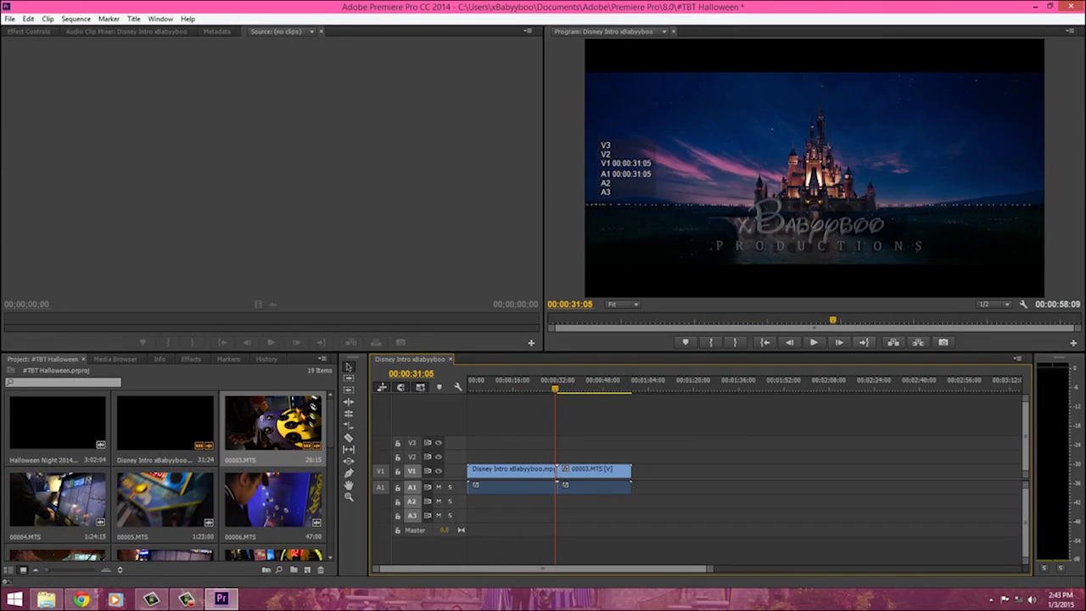
pyautogui.click(814, 342)
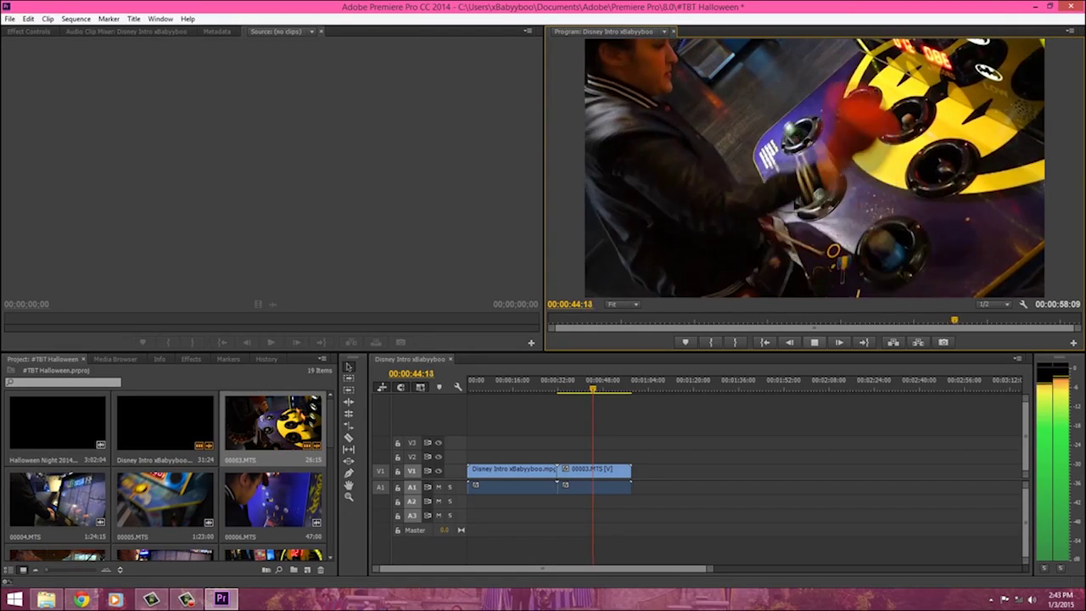
pyautogui.press('space')
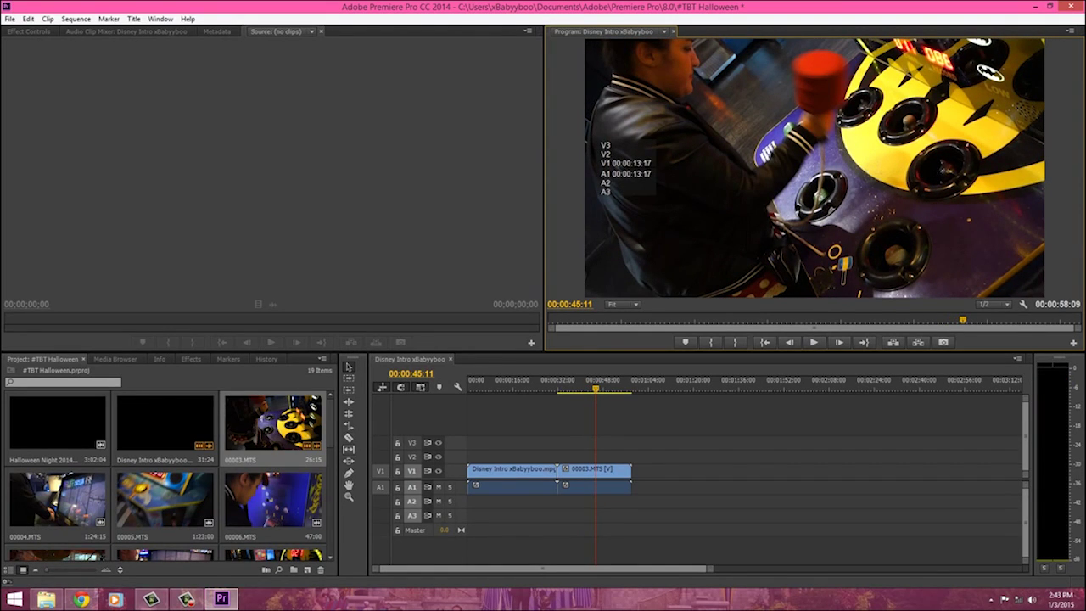
# Split 00003.MTS at 00:00:45:11, ripple-delete the part before the cut, and play back the remaining part.
pyautogui.press('c')
pyautogui.click(596, 469)
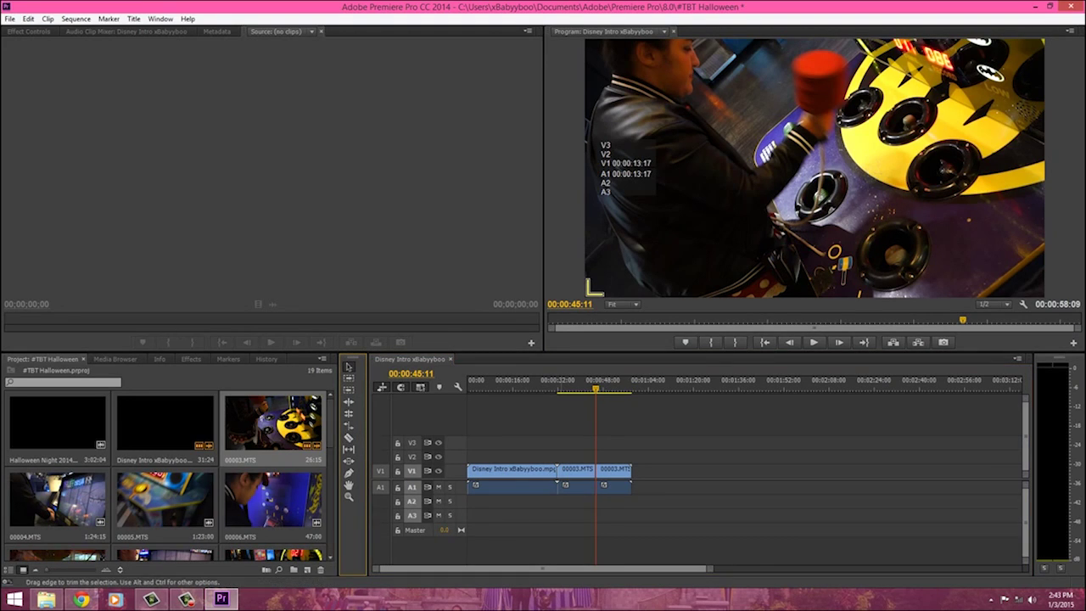
pyautogui.rightClick(573, 471)
pyautogui.click(612, 122)
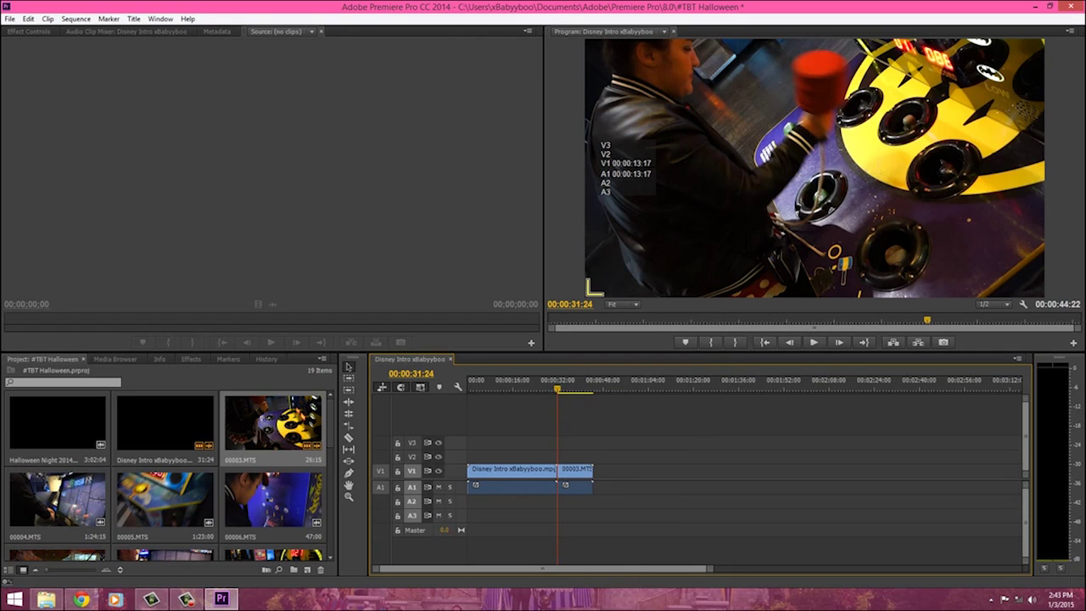
pyautogui.click(814, 343)
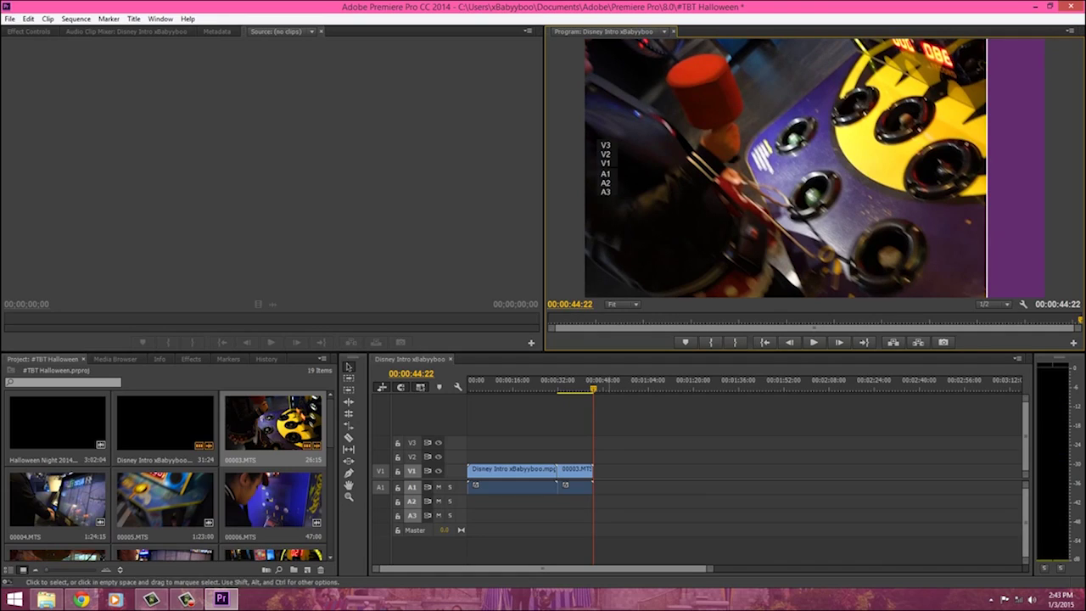
# Place the 00000.MTS clip on V1 directly after the Disney Intro, shifting the trimmed 00003.MTS clip to follow it.
pyautogui.moveTo(694, 388); pyautogui.dragTo(705, 388)
pyautogui.moveTo(560, 472); pyautogui.dragTo(633, 471)
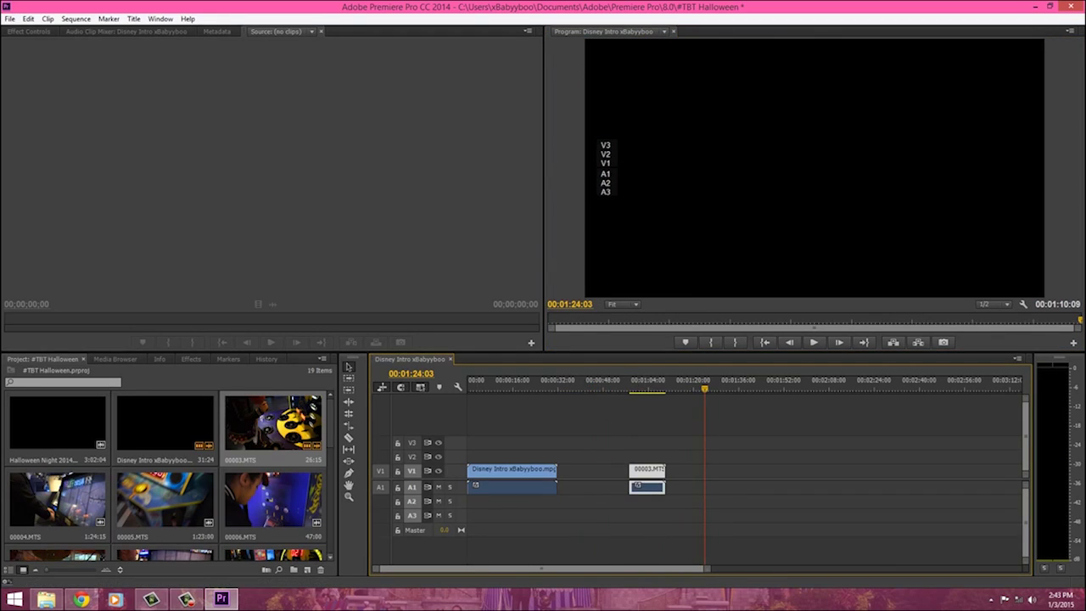
pyautogui.scroll(-5, 170, 475)
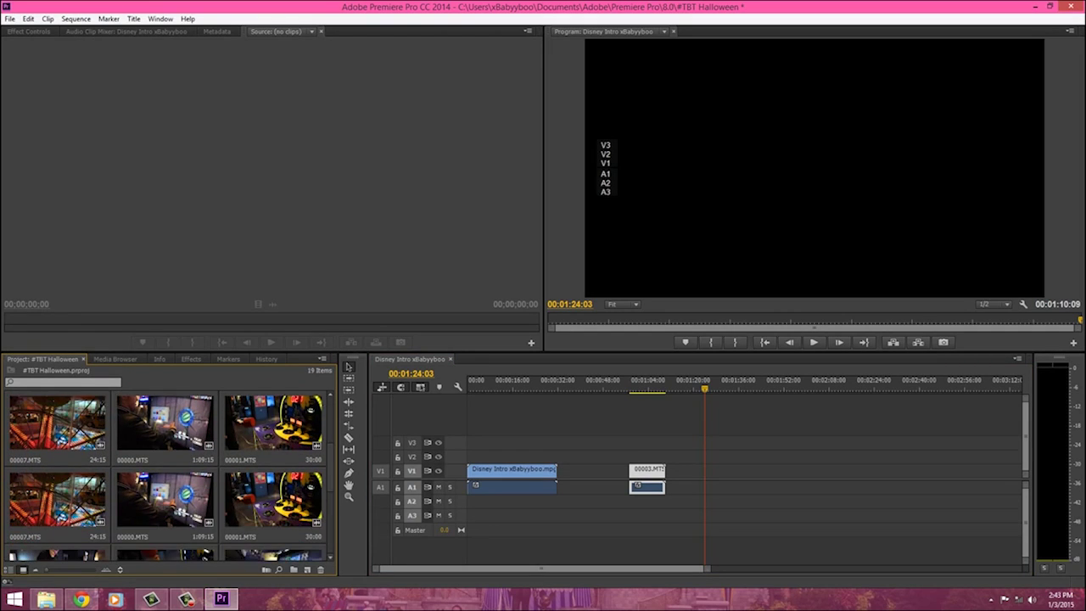
pyautogui.scroll(-2, 170, 475)
pyautogui.scroll(-2, 170, 475)
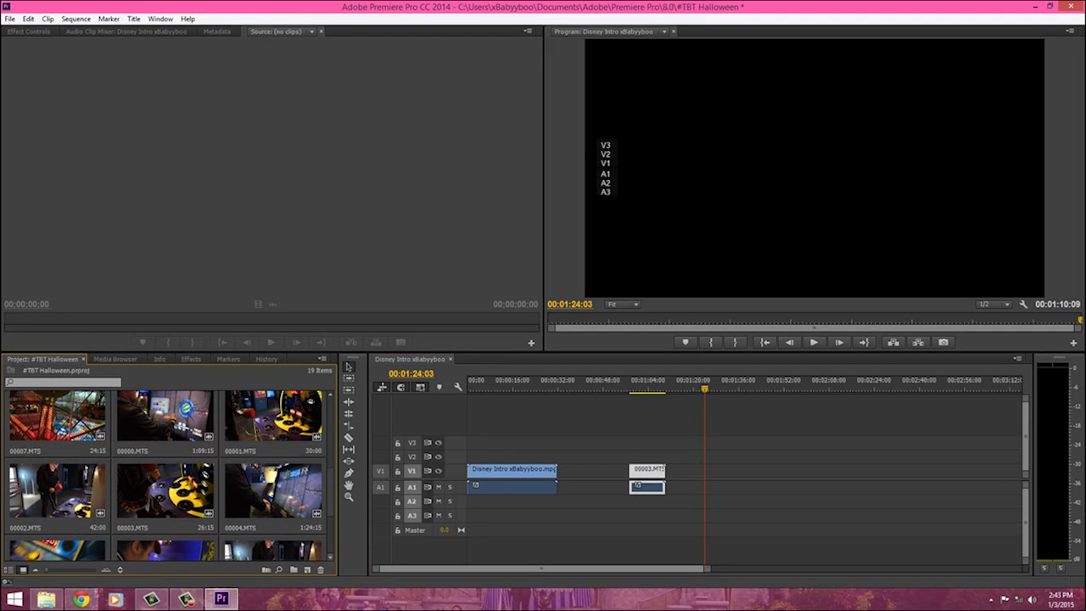
pyautogui.scroll(1, 170, 475)
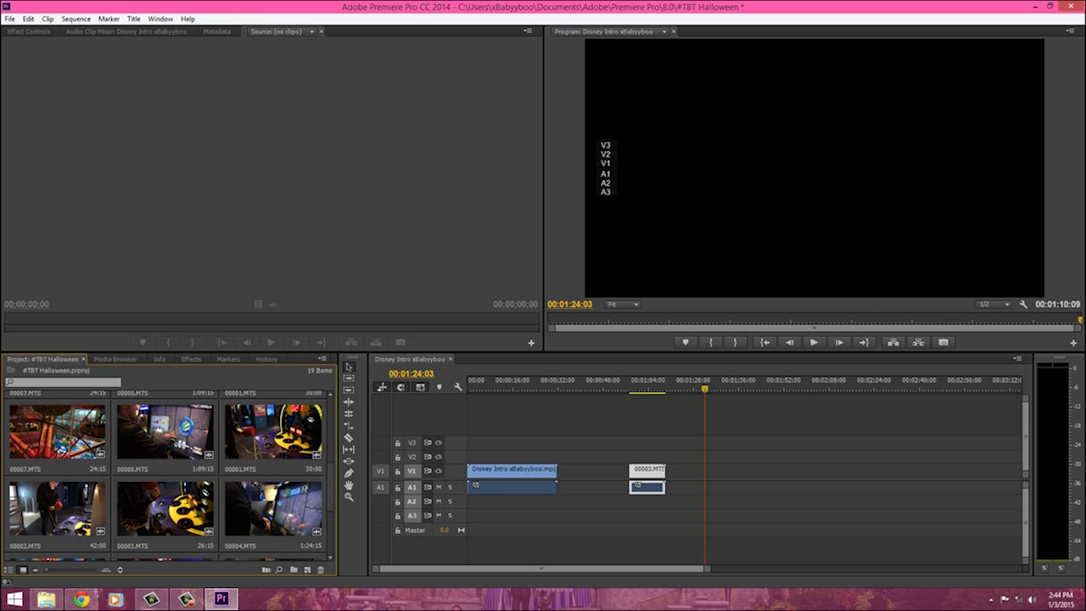
pyautogui.moveTo(165, 431); pyautogui.dragTo(565, 456)
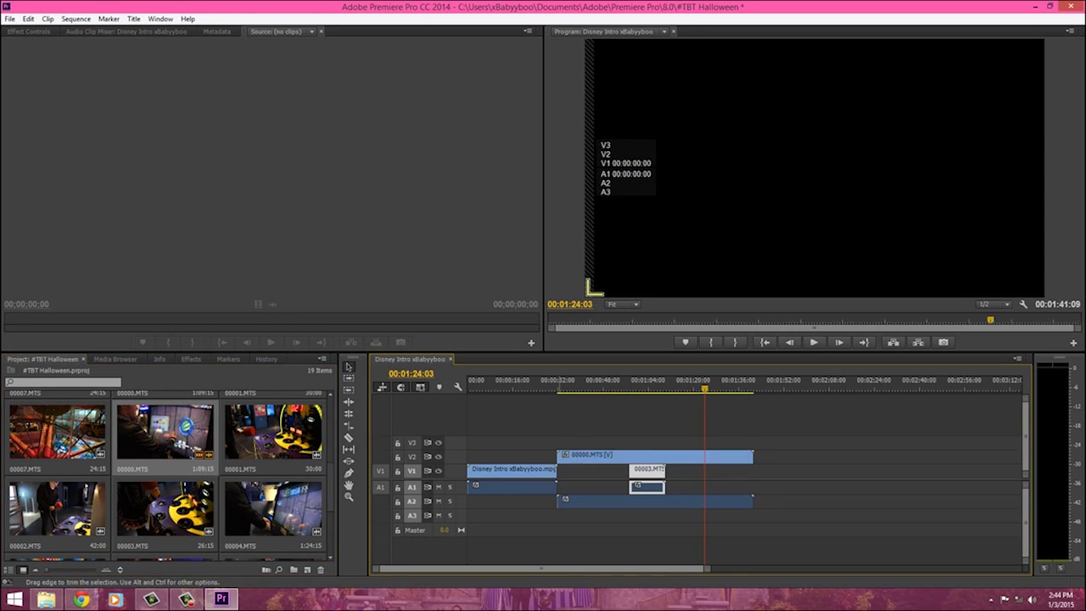
pyautogui.moveTo(647, 472); pyautogui.dragTo(776, 473)
pyautogui.moveTo(625, 456); pyautogui.dragTo(620, 487)
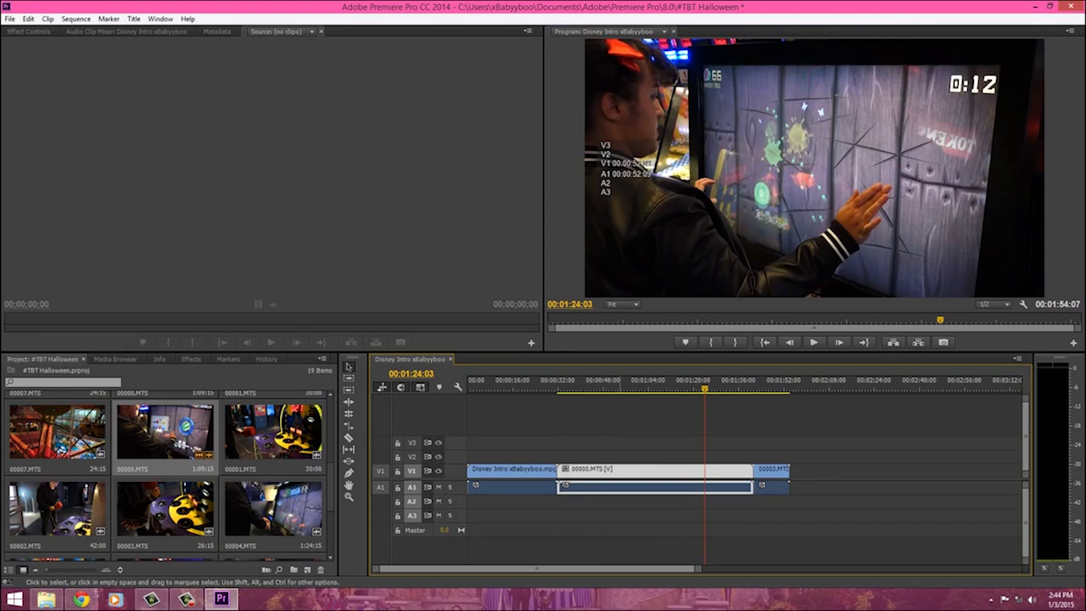
# Play the sequence from 00:00:31:23 through the start of 00000.MTS, and scrub further along that clip.
pyautogui.moveTo(683, 388); pyautogui.dragTo(556, 387)
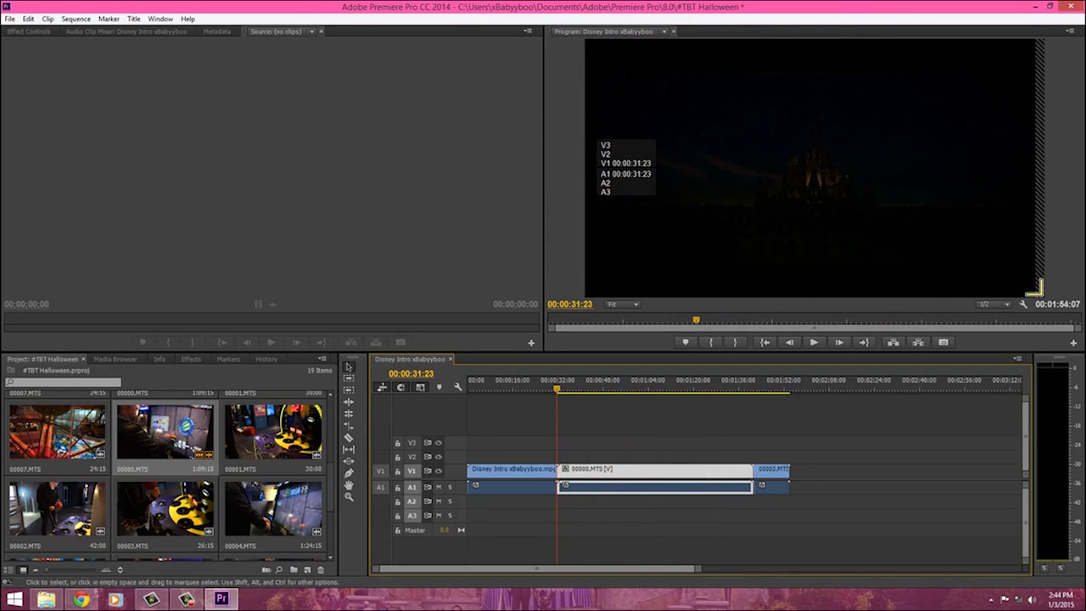
pyautogui.click(813, 342)
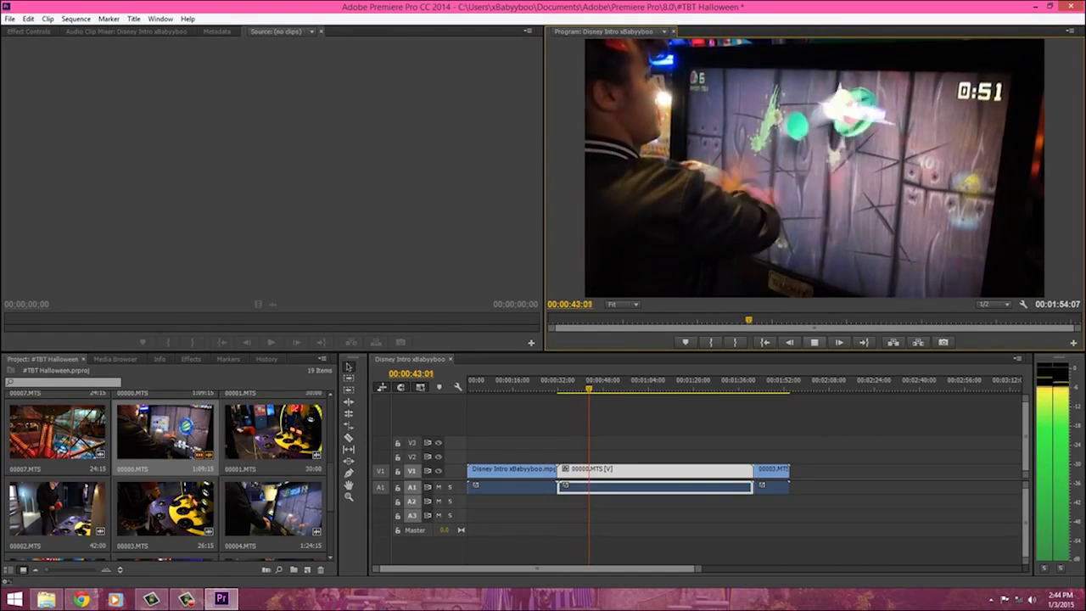
pyautogui.moveTo(591, 389); pyautogui.dragTo(689, 381)
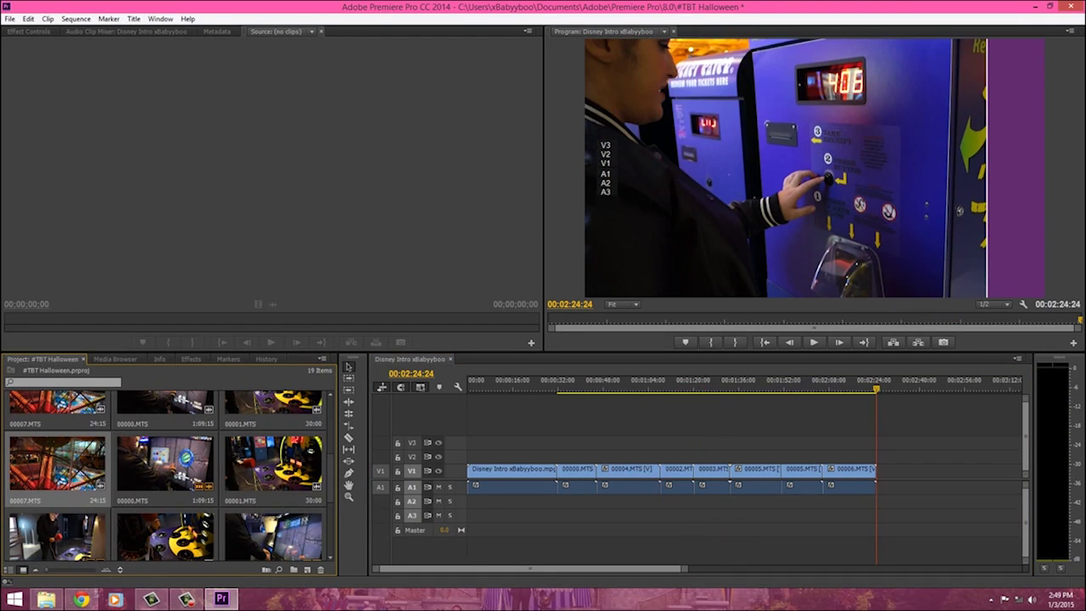
# Place the 00007.MTS clip on V1 directly after the first 00005.MTS clip, overwriting the footage that follows.
pyautogui.click(628, 486)
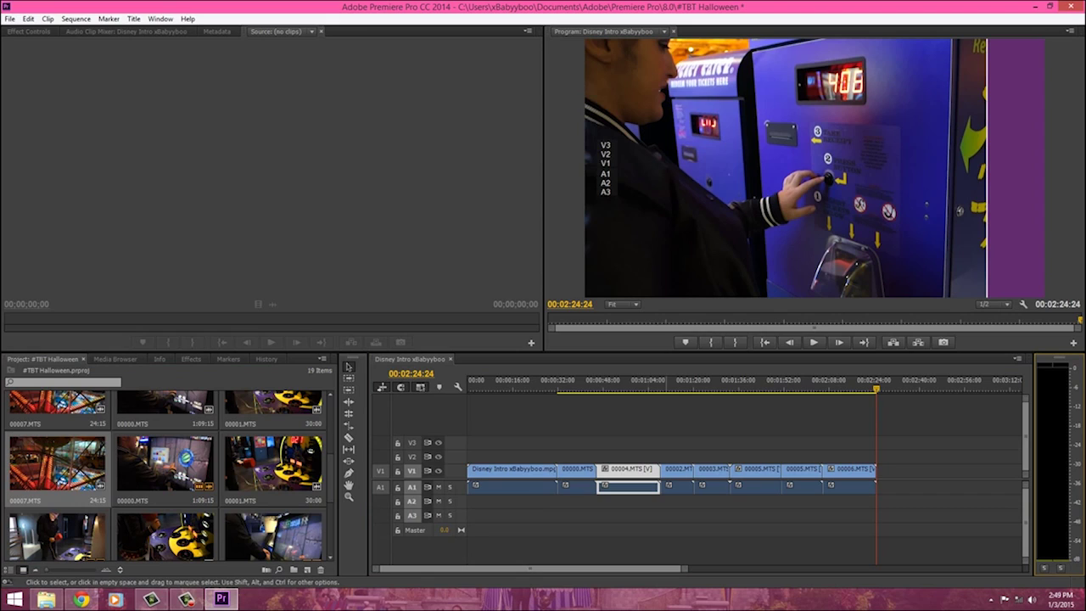
pyautogui.click(755, 486)
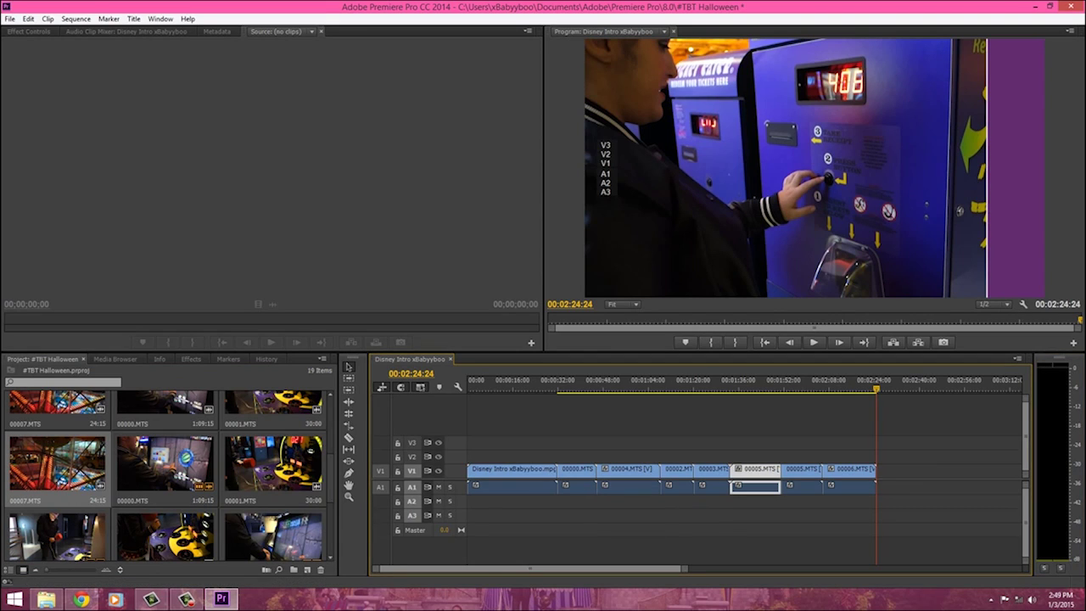
pyautogui.scroll(-5, 678, 471)
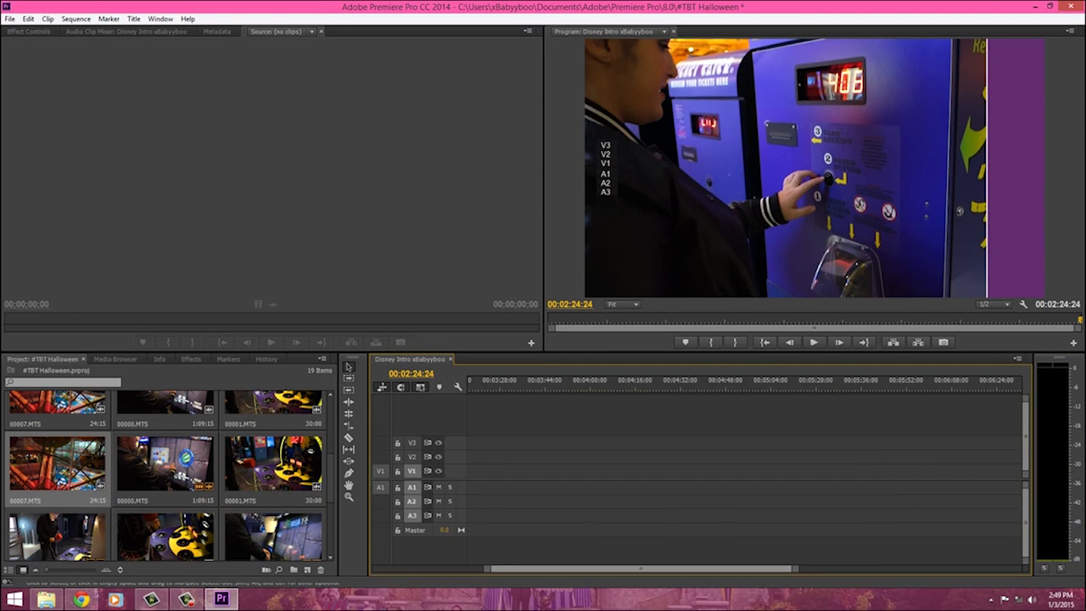
pyautogui.moveTo(641, 568); pyautogui.dragTo(539, 568)
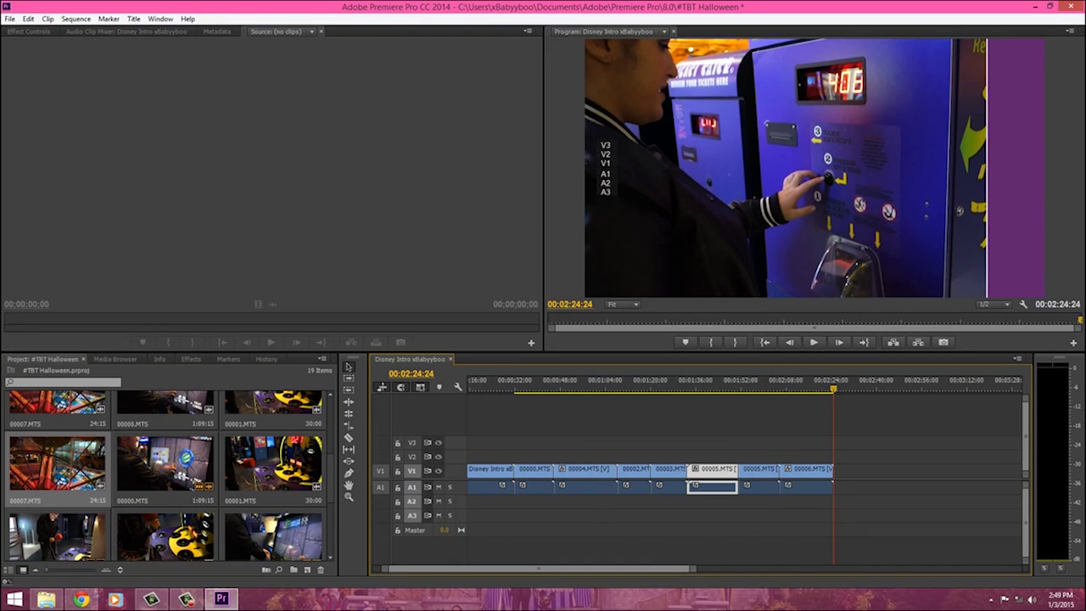
pyautogui.moveTo(737, 487); pyautogui.dragTo(737, 487)
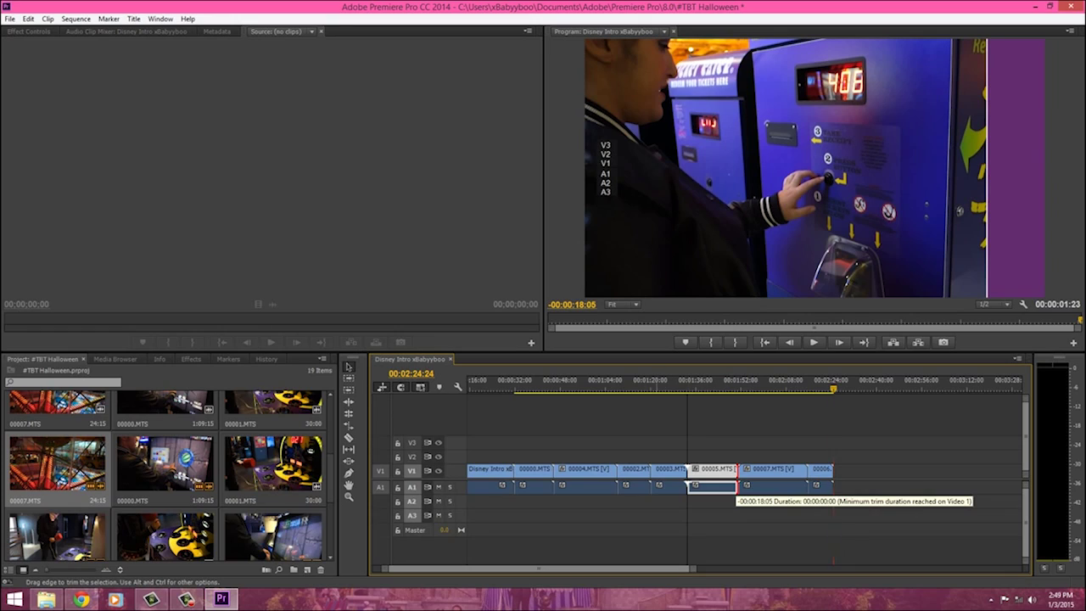
pyautogui.moveTo(737, 485); pyautogui.dragTo(737, 486)
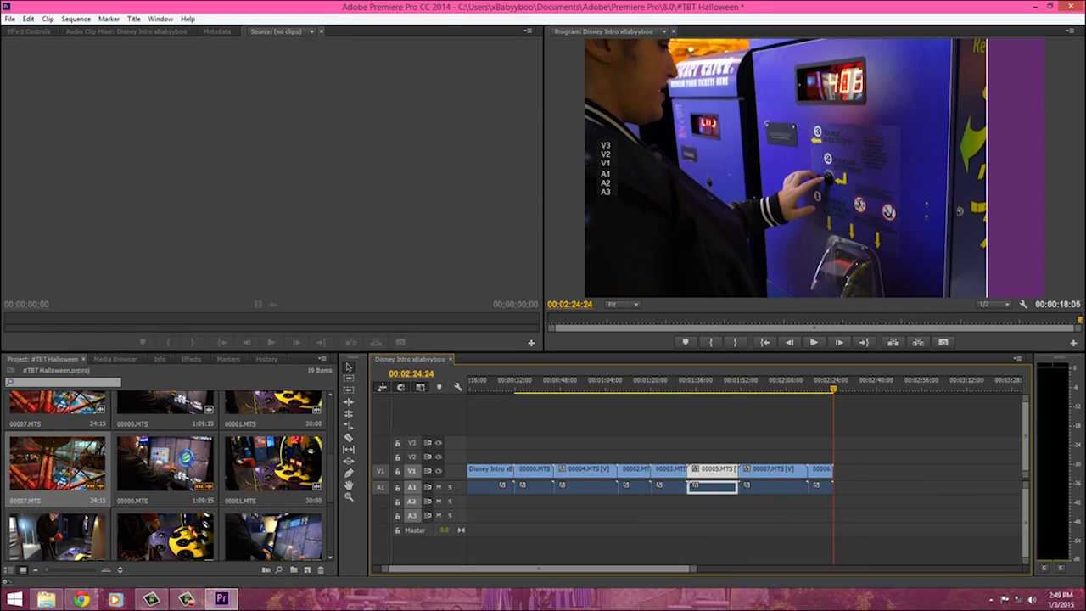
# Place 00007.MTS again at the end of the sequence at 00:02:24:24 and play it through to 00:02:35:19.
pyautogui.moveTo(57, 463); pyautogui.dragTo(835, 474)
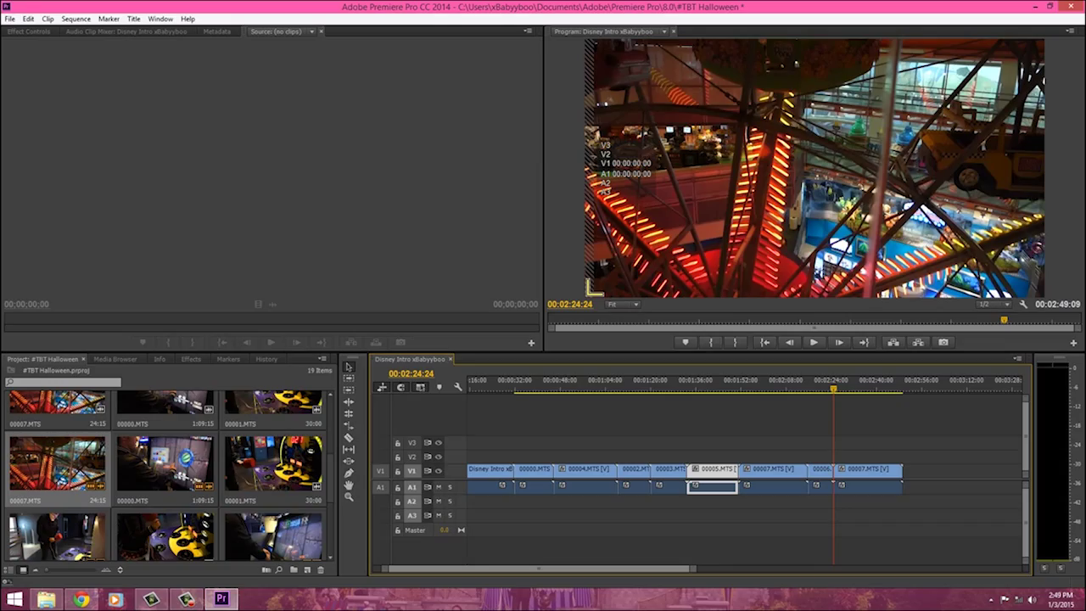
pyautogui.click(814, 342)
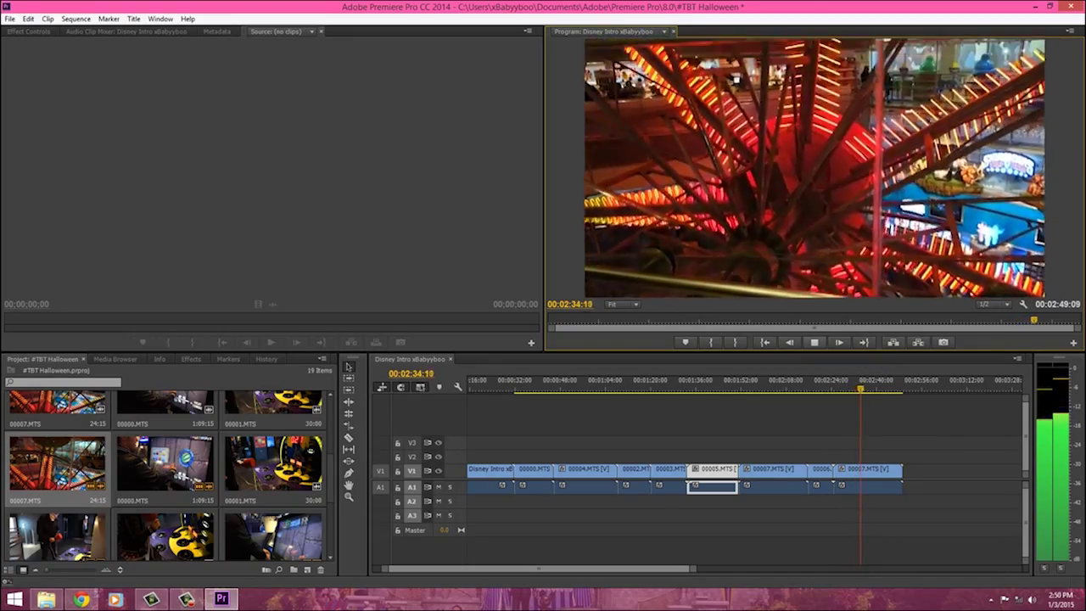
pyautogui.press('space')
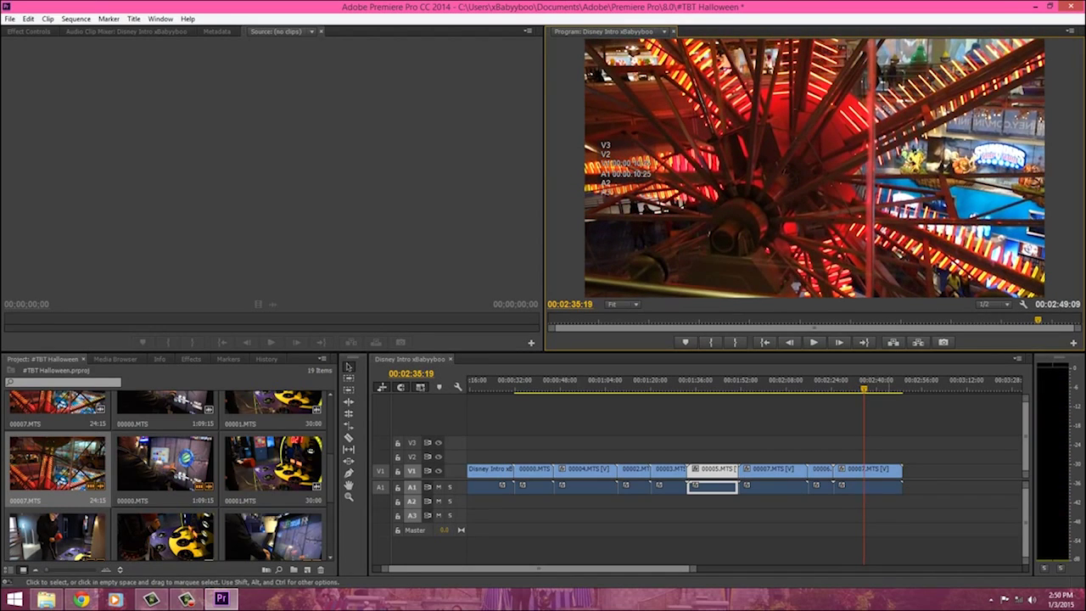
# Unlink the last 00007.MTS clip and delete only its audio from A1.
pyautogui.rightClick(887, 486)
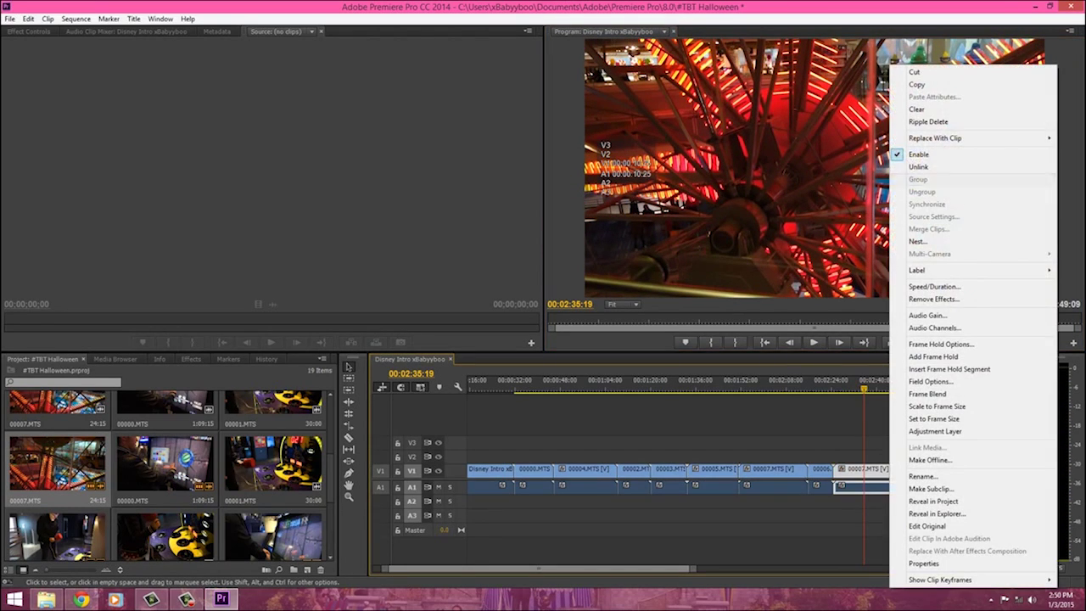
pyautogui.click(919, 167)
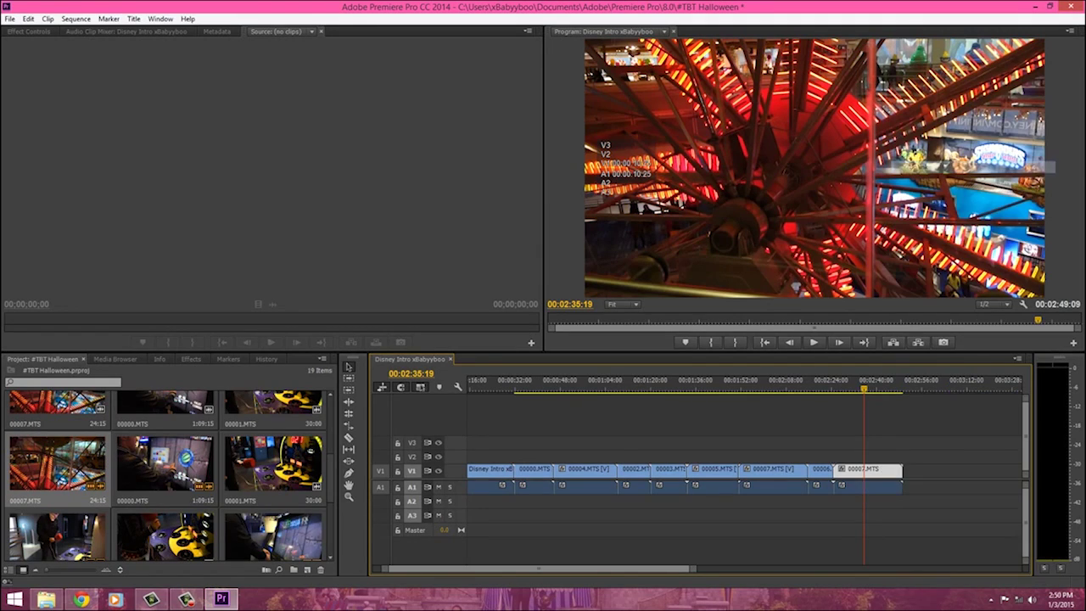
pyautogui.rightClick(874, 485)
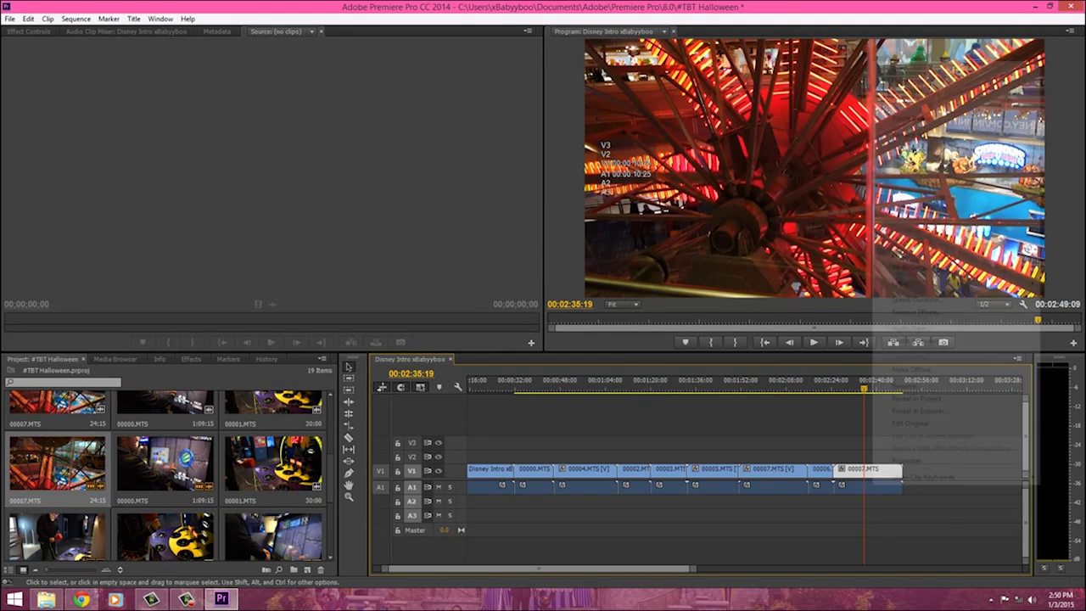
pyautogui.click(912, 118)
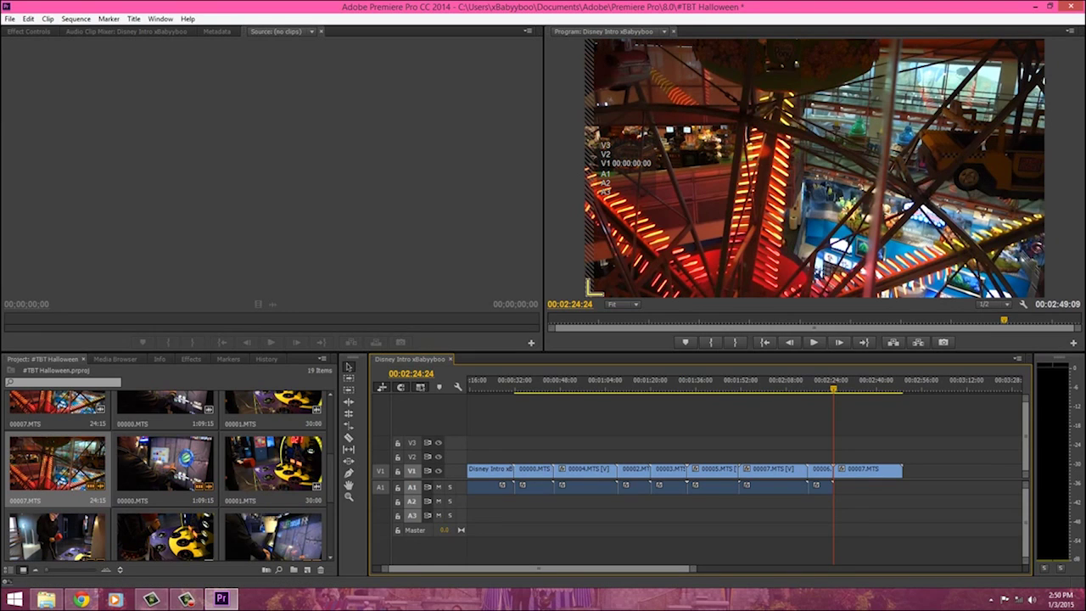
# Place the Halloween Night 2014(1).mpg clip on V1 directly after the last 00007.MTS clip.
pyautogui.scroll(5, 165, 476)
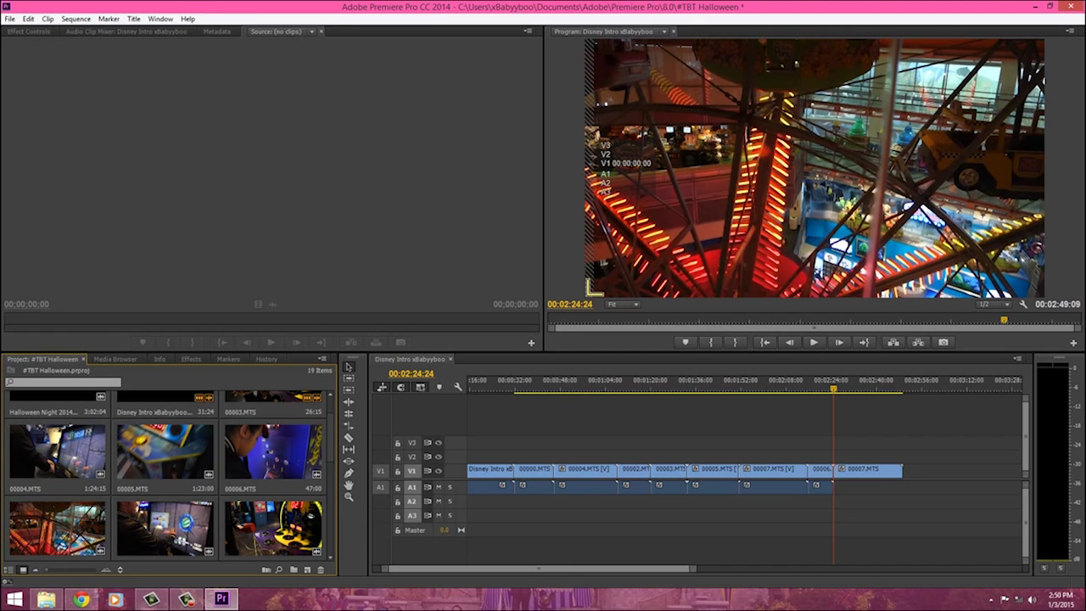
pyautogui.scroll(1, 164, 475)
pyautogui.moveTo(57, 422); pyautogui.dragTo(904, 471)
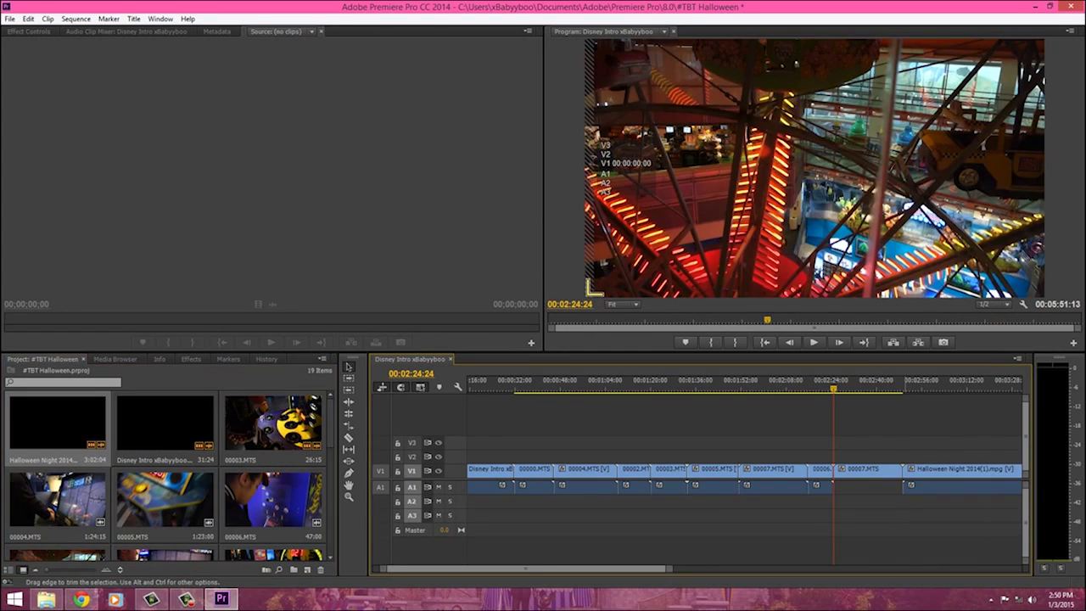
# Split the last 00007.MTS clip at 00:02:34:21 and ripple-delete the part before the cut.
pyautogui.click(814, 342)
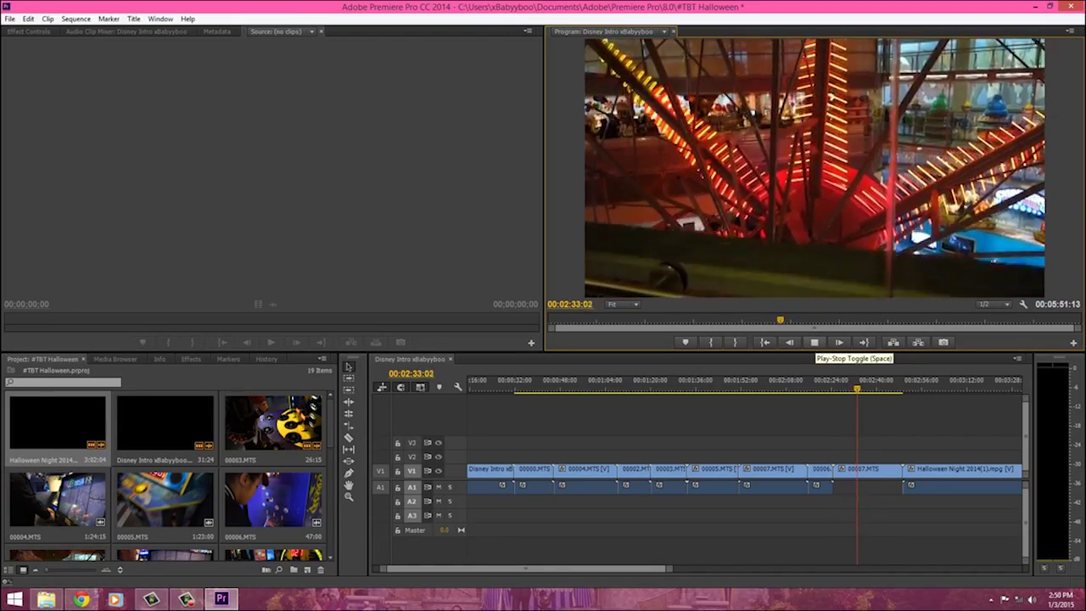
pyautogui.press('space')
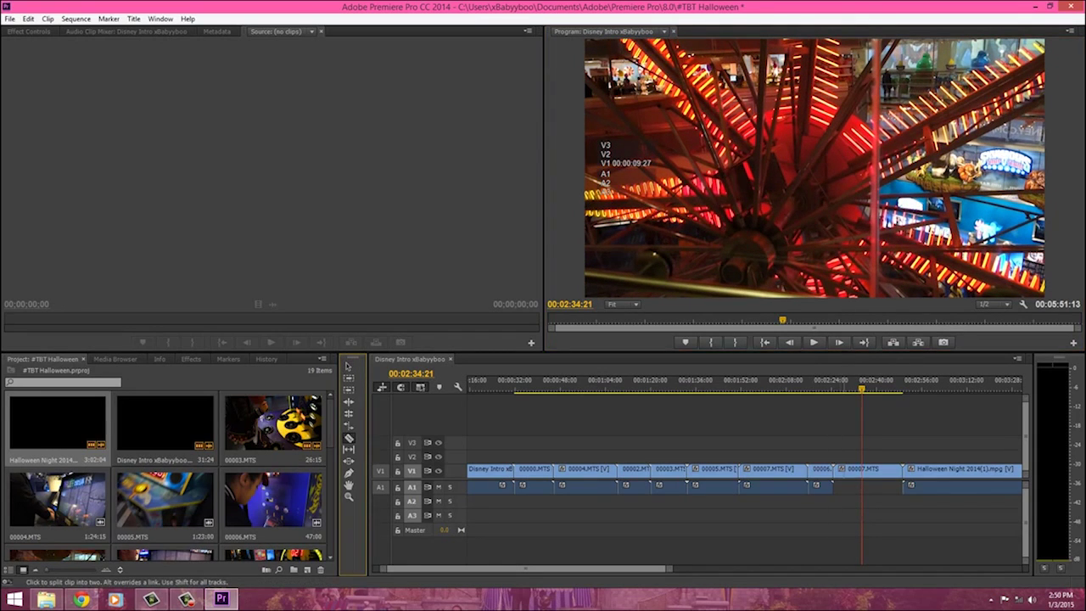
pyautogui.click(861, 470)
pyautogui.click(349, 366)
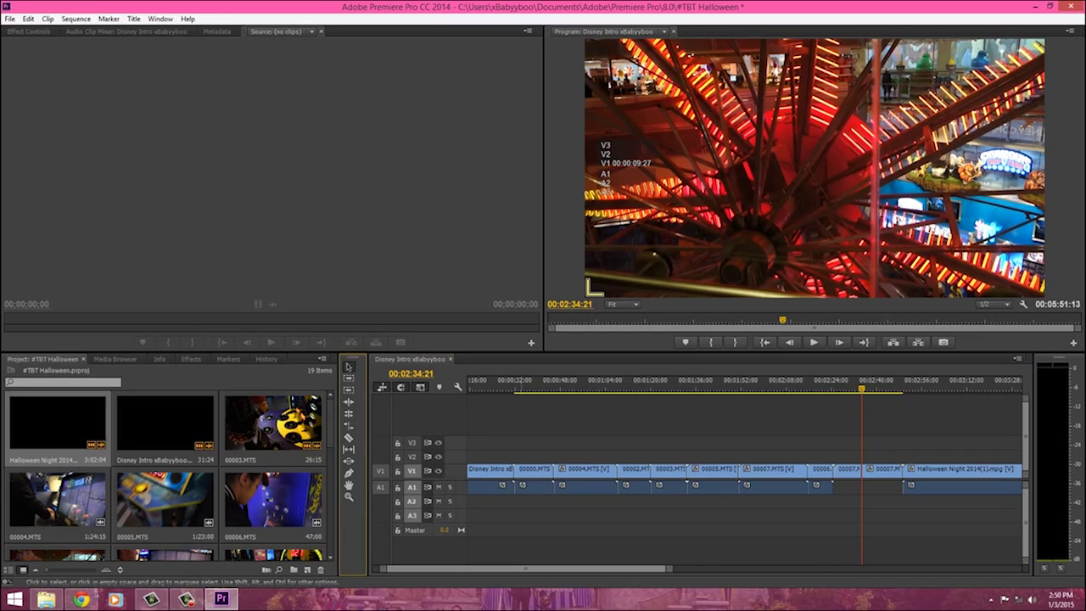
pyautogui.rightClick(835, 470)
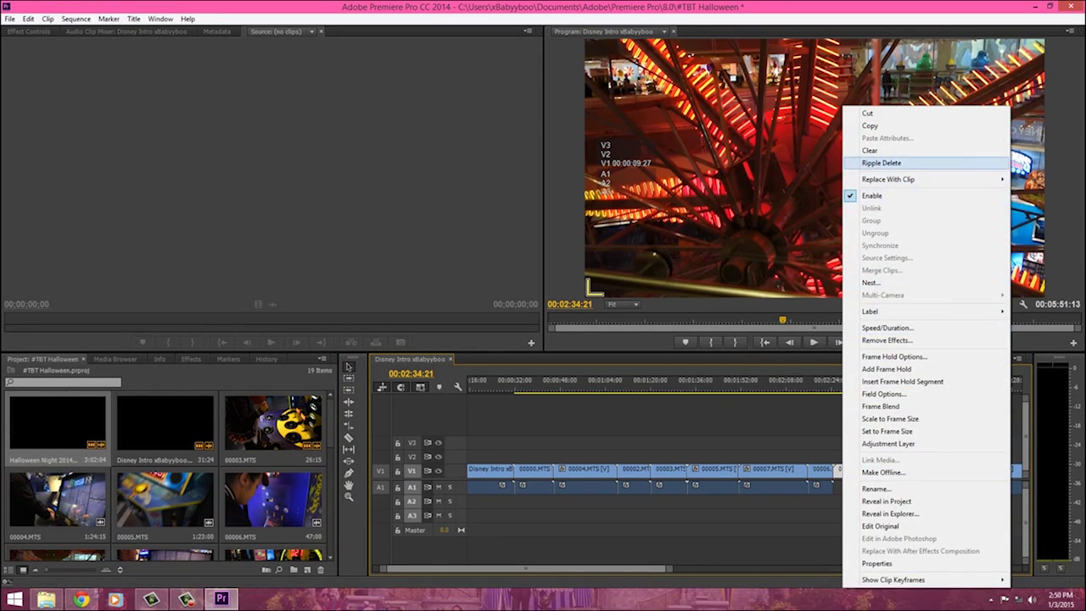
pyautogui.click(874, 161)
# Play the sequence briefly from 00:02:24:24 to check the start of the trimmed 00007.MTS clip.
pyautogui.moveTo(526, 569); pyautogui.dragTo(664, 569)
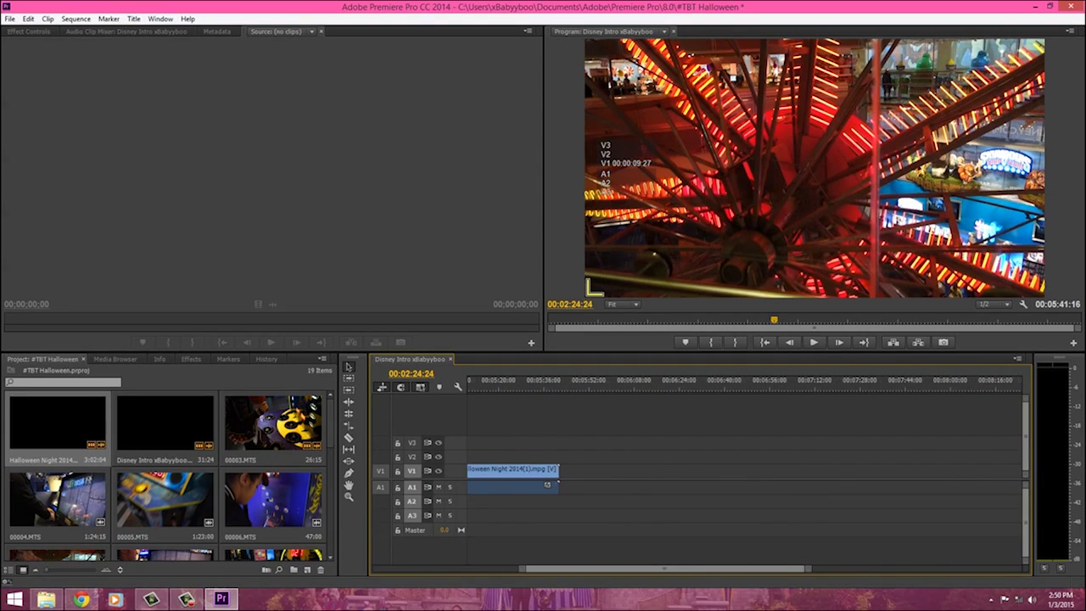
pyautogui.scroll(7, 747, 475)
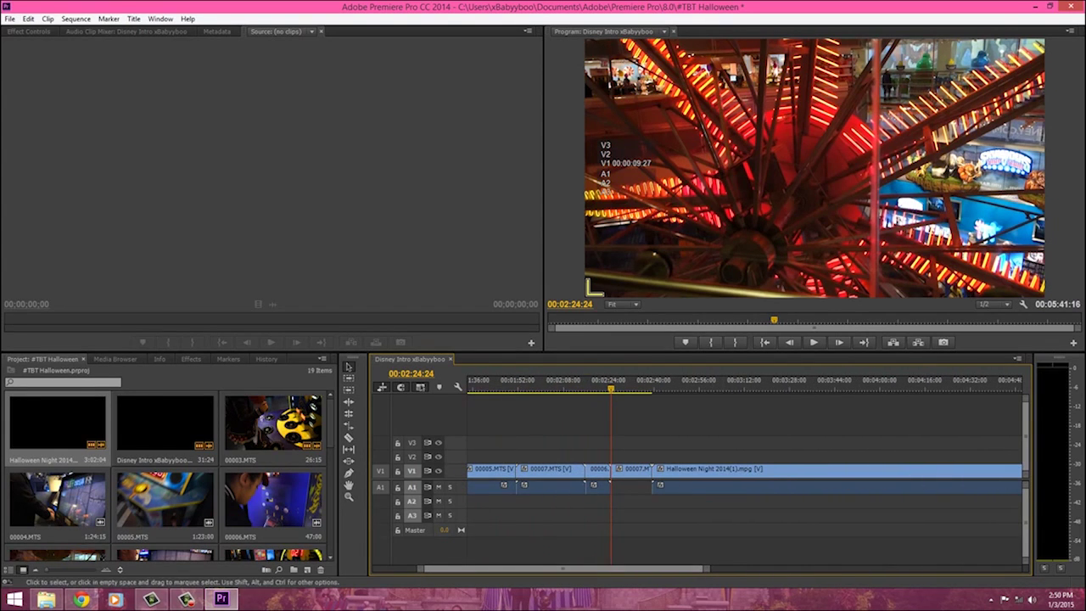
pyautogui.click(813, 342)
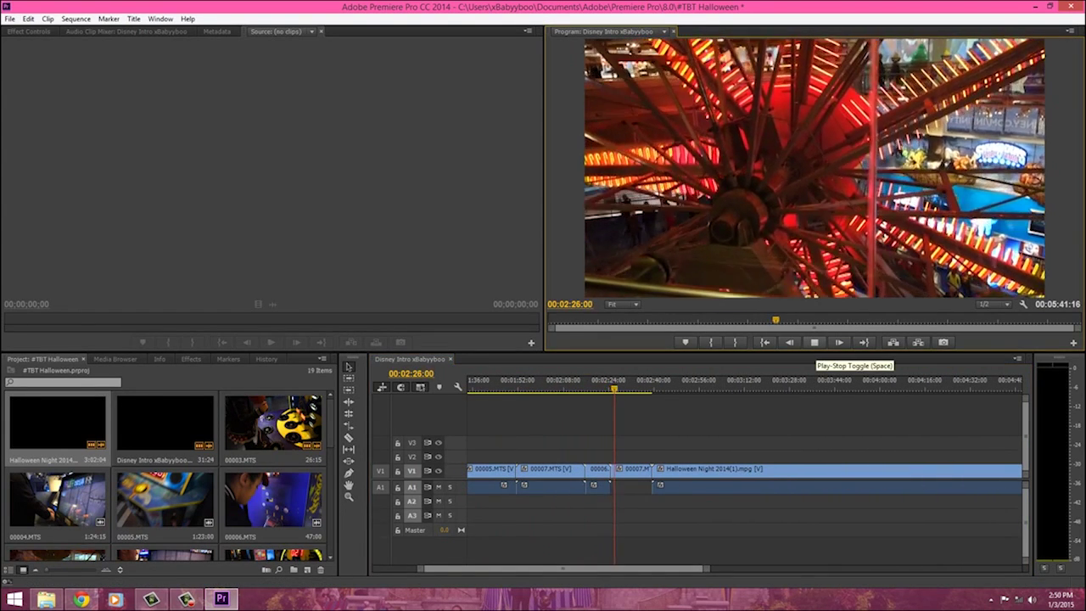
pyautogui.click(813, 342)
# Switch to File Explorer, open the Music folder on Local Disk (J:), and go to the loose MP3 files.
pyautogui.click(46, 600)
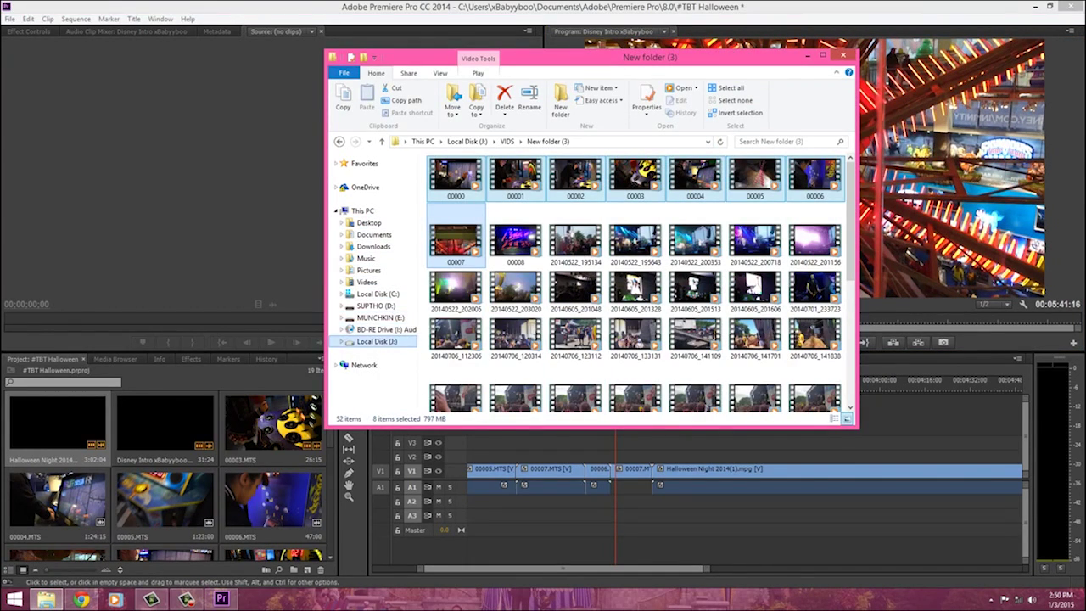
pyautogui.click(377, 341)
pyautogui.click(475, 235)
pyautogui.doubleClick(475, 235)
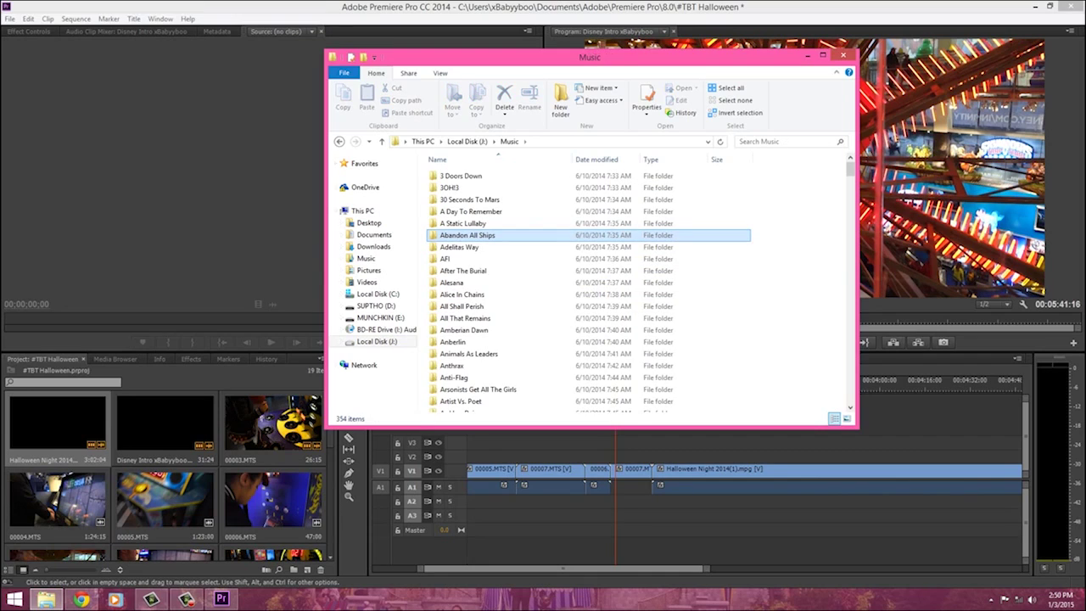
pyautogui.moveTo(849, 169); pyautogui.dragTo(849, 387)
# Preview the Get_Outside track in the media player and close the player.
pyautogui.doubleClick(458, 272)
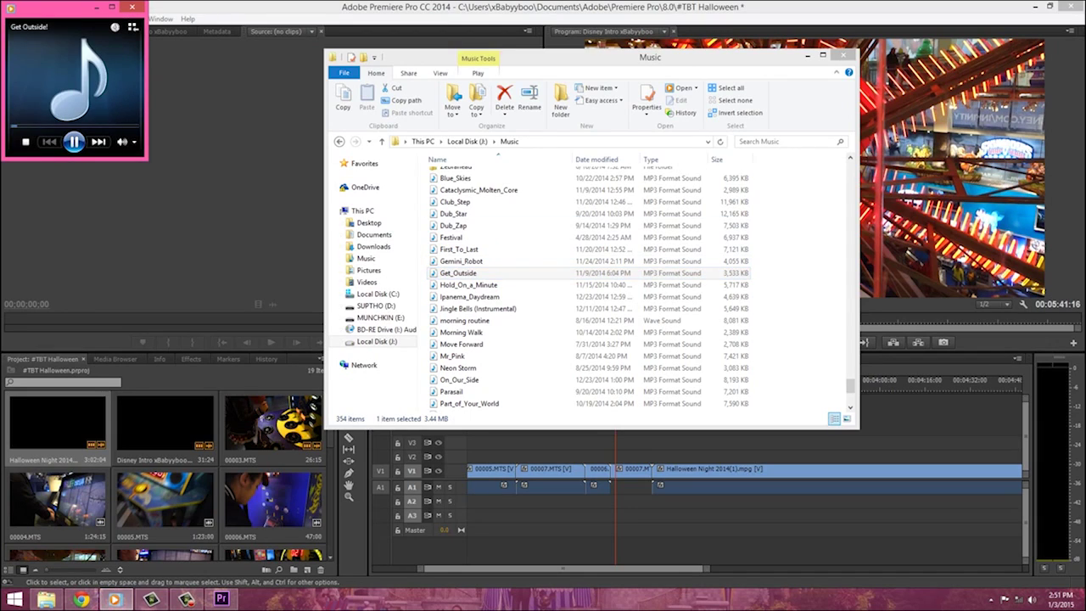
pyautogui.click(132, 6)
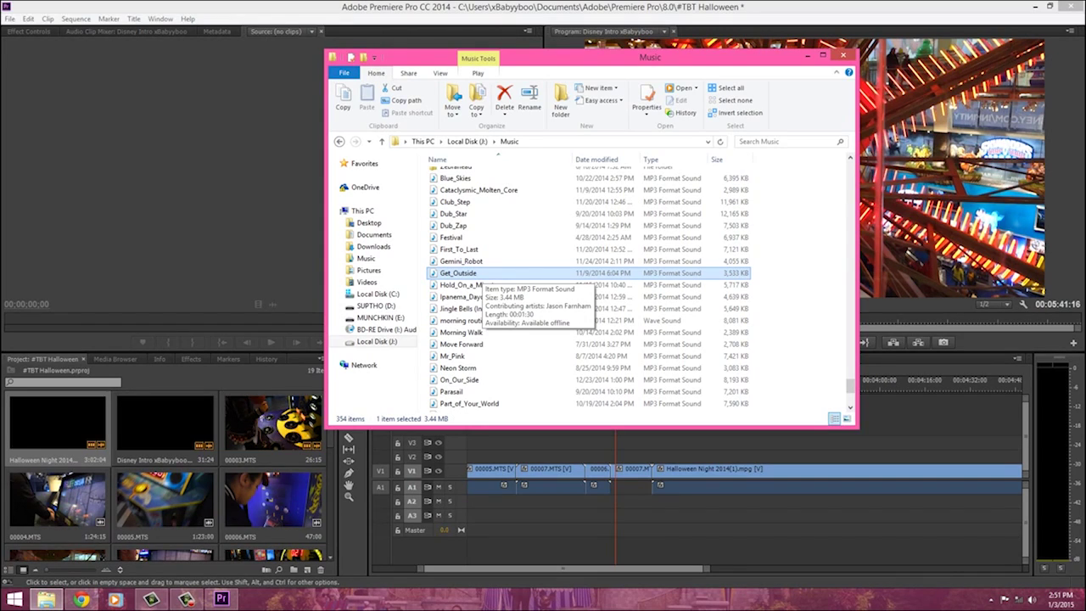
pyautogui.rightClick(476, 271)
pyautogui.press('Escape')
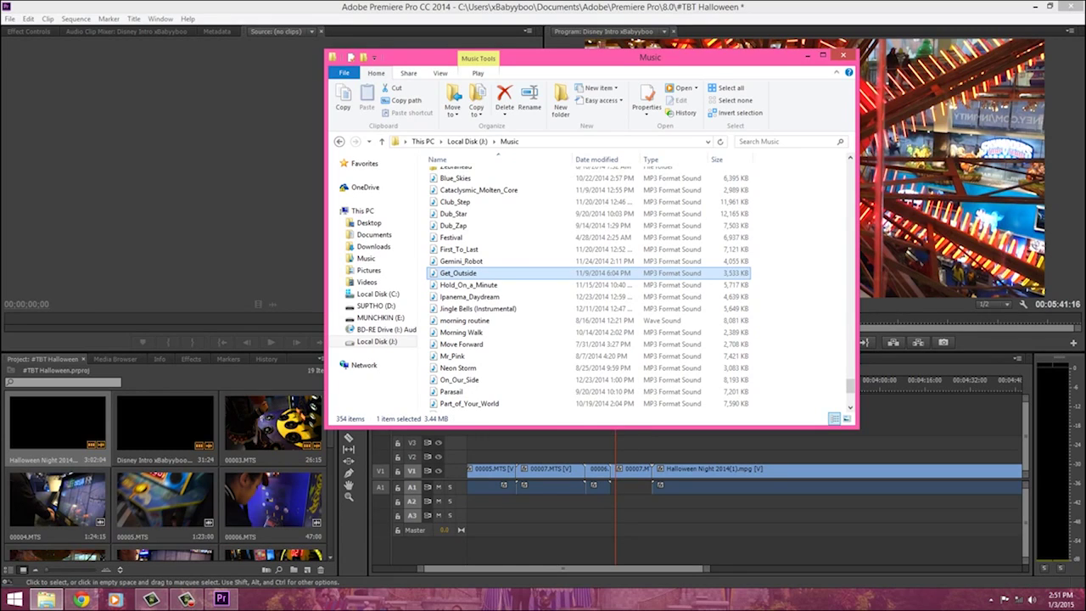
# Preview the First_To_Last and Festival tracks, returning to the Music folder after each one.
pyautogui.press('Up')
pyautogui.press('Up')
pyautogui.press('Return')
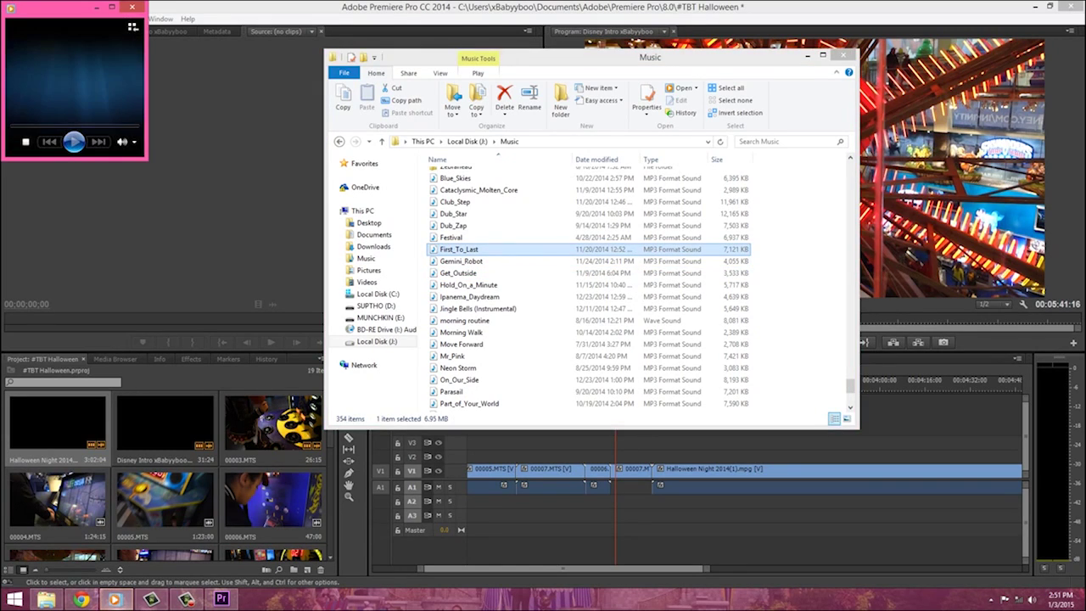
pyautogui.hotkey('alt', 'Tab')
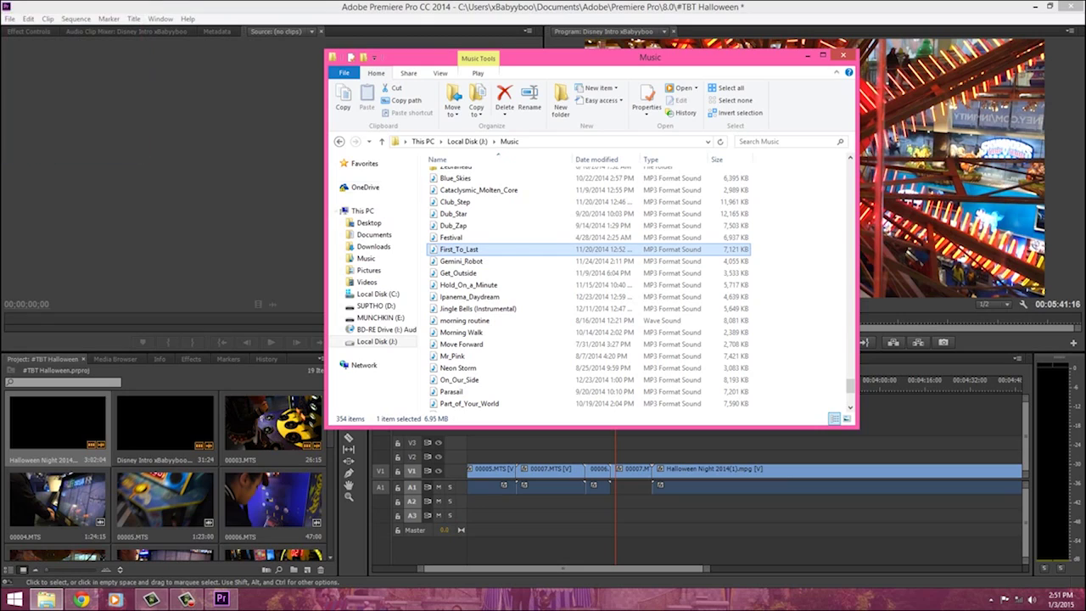
pyautogui.press('Up')
pyautogui.press('Return')
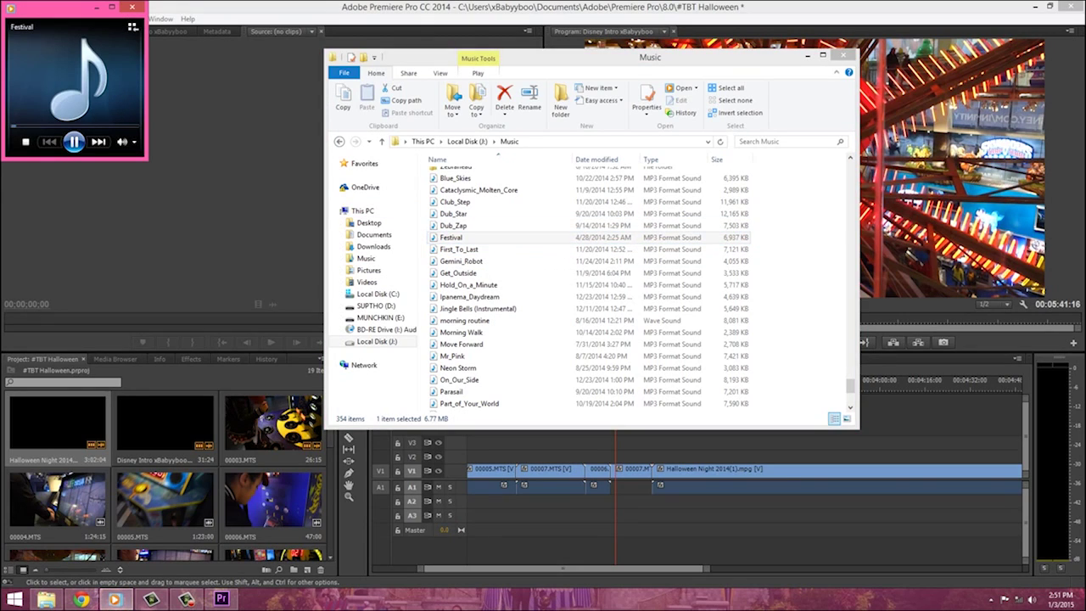
pyautogui.hotkey('alt', 'Tab')
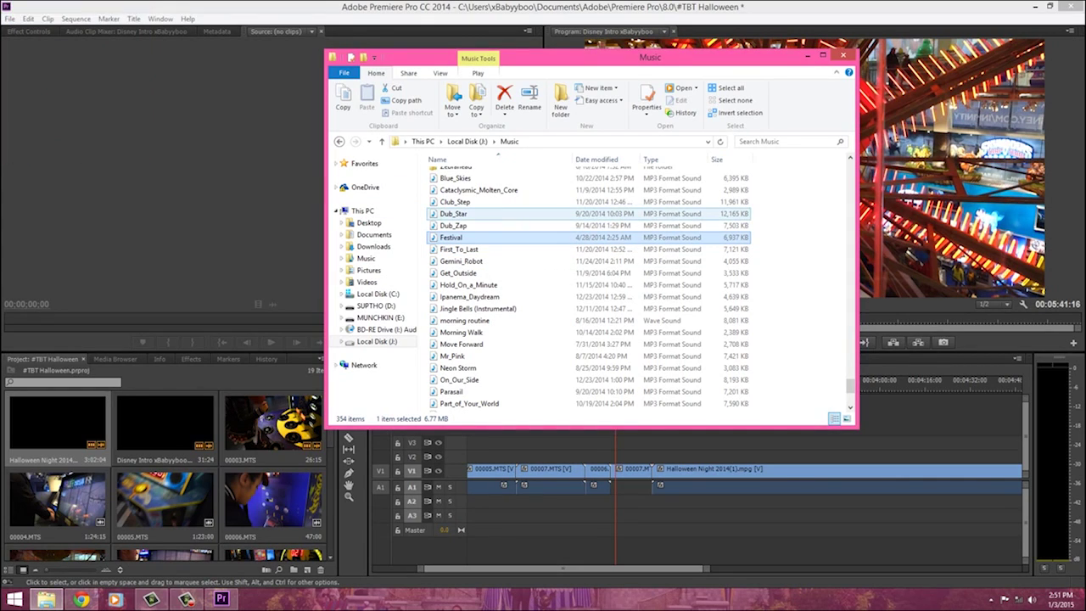
# Preview the Dub_Zap, Dub_Star and Blue_Skies tracks one after another.
pyautogui.press('Up')
pyautogui.press('Up')
pyautogui.press('Up')
pyautogui.press('Return')
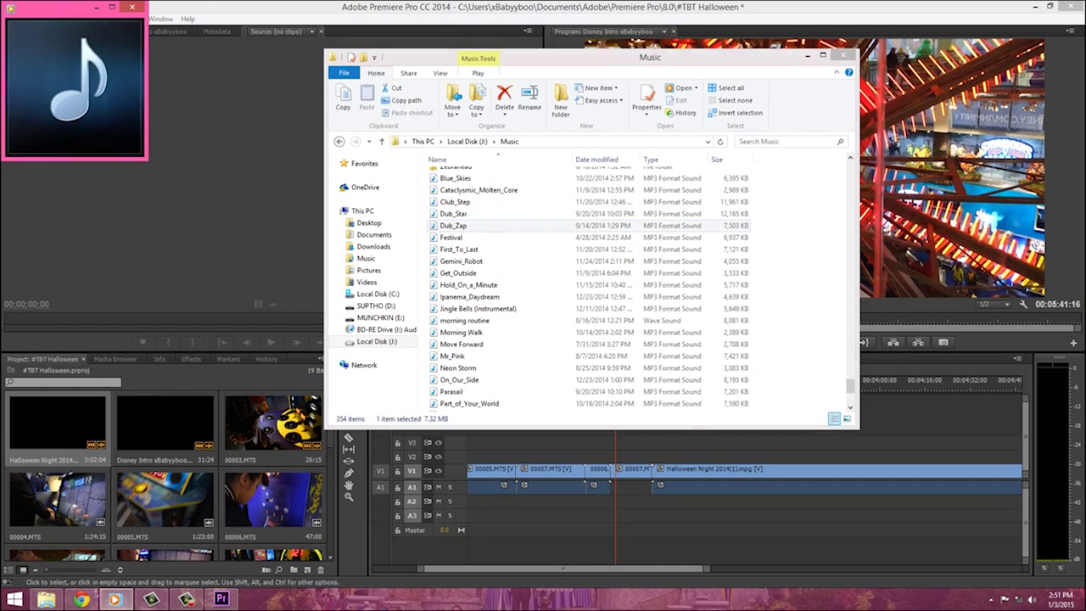
pyautogui.hotkey('alt', 'Tab')
pyautogui.press('Down')
pyautogui.press('Return')
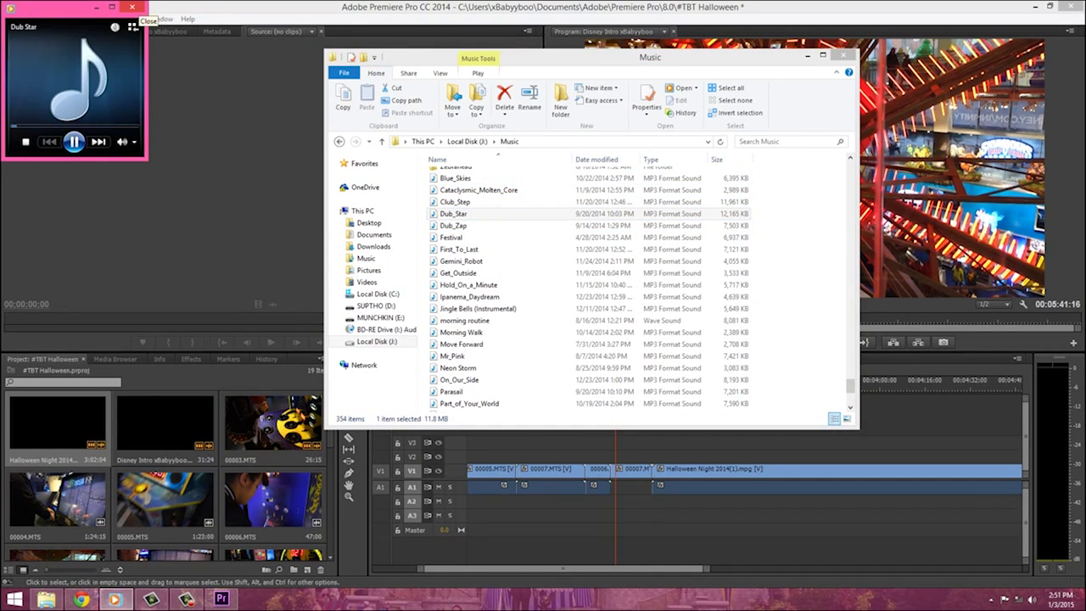
pyautogui.click(132, 8)
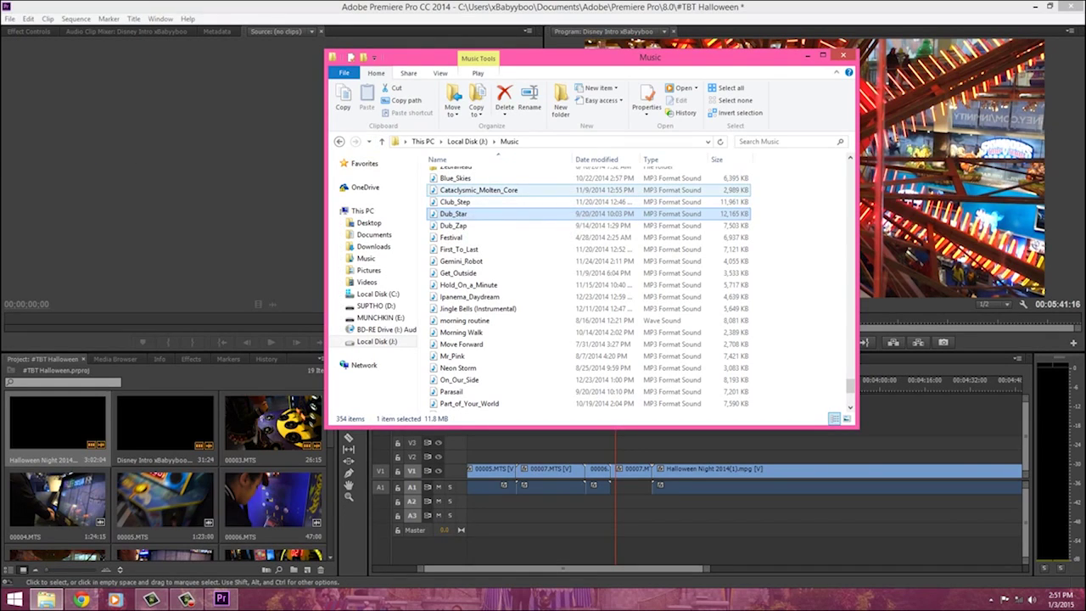
pyautogui.doubleClick(455, 177)
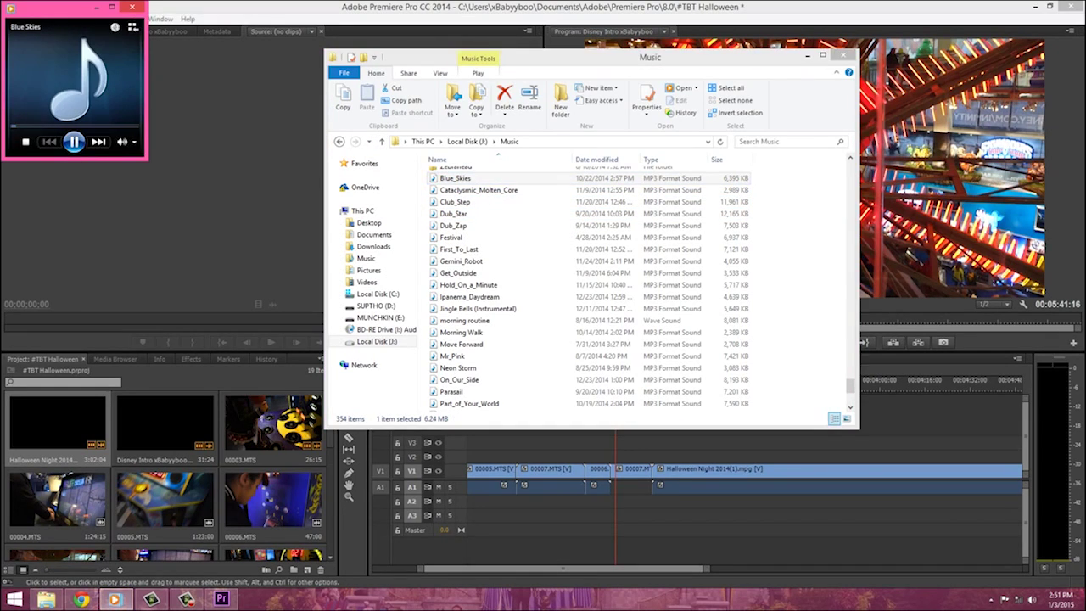
# Close the media player and add Blue_Skies.mp3 to track A2, aligned with the start of the 00007.MTS clip before Halloween Night 2014(1).
pyautogui.click(133, 7)
pyautogui.moveTo(454, 178); pyautogui.dragTo(623, 499)
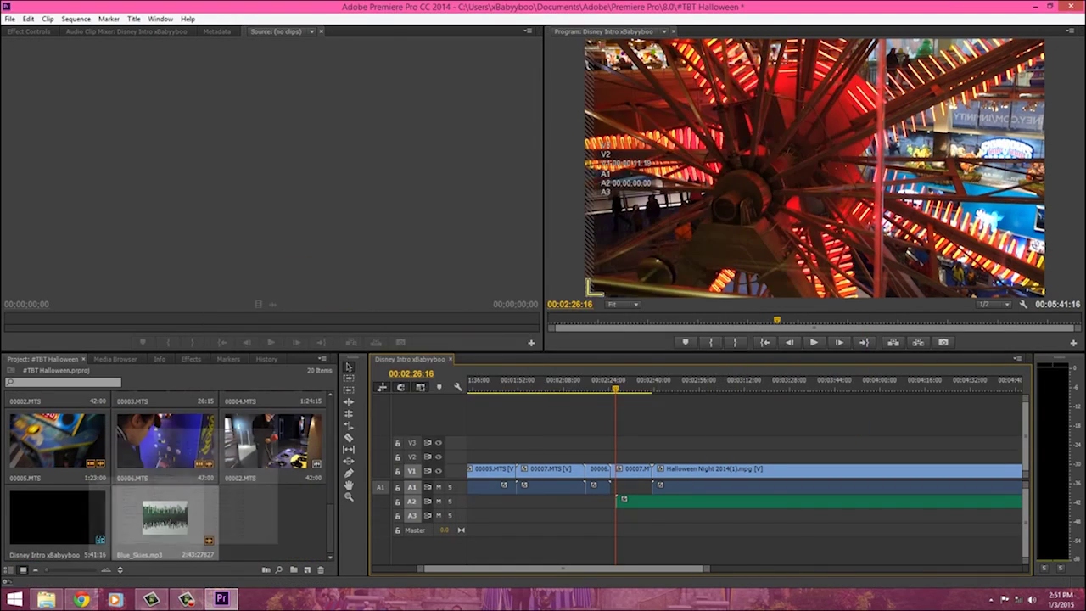
pyautogui.click(807, 56)
pyautogui.moveTo(615, 388); pyautogui.dragTo(595, 388)
pyautogui.moveTo(640, 501); pyautogui.dragTo(635, 501)
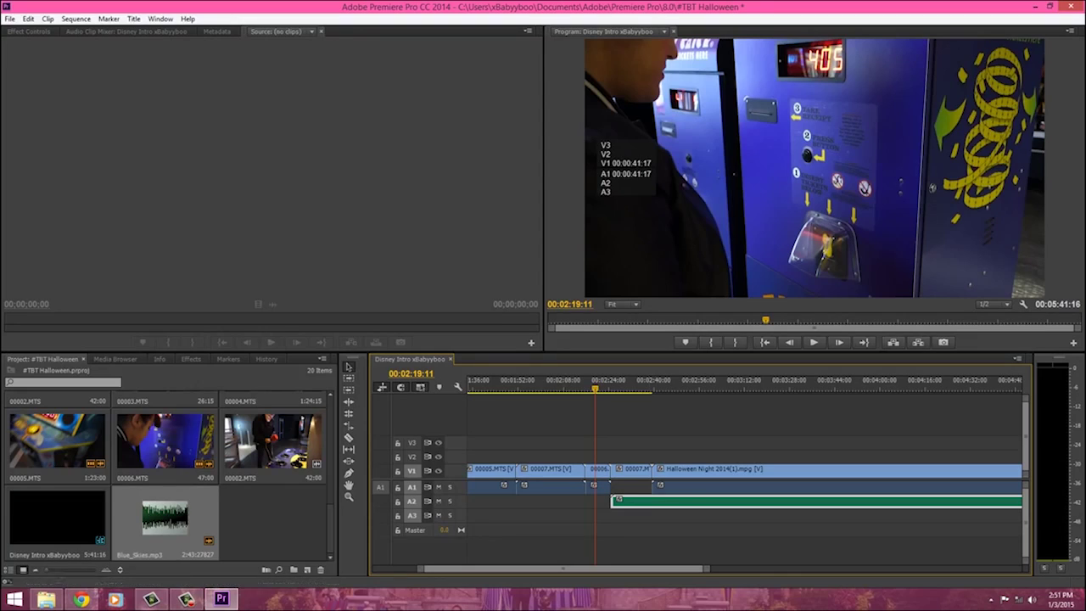
# Cut the Blue_Skies music where the second 00007.MTS clip ends and ripple delete the remainder.
pyautogui.click(348, 438)
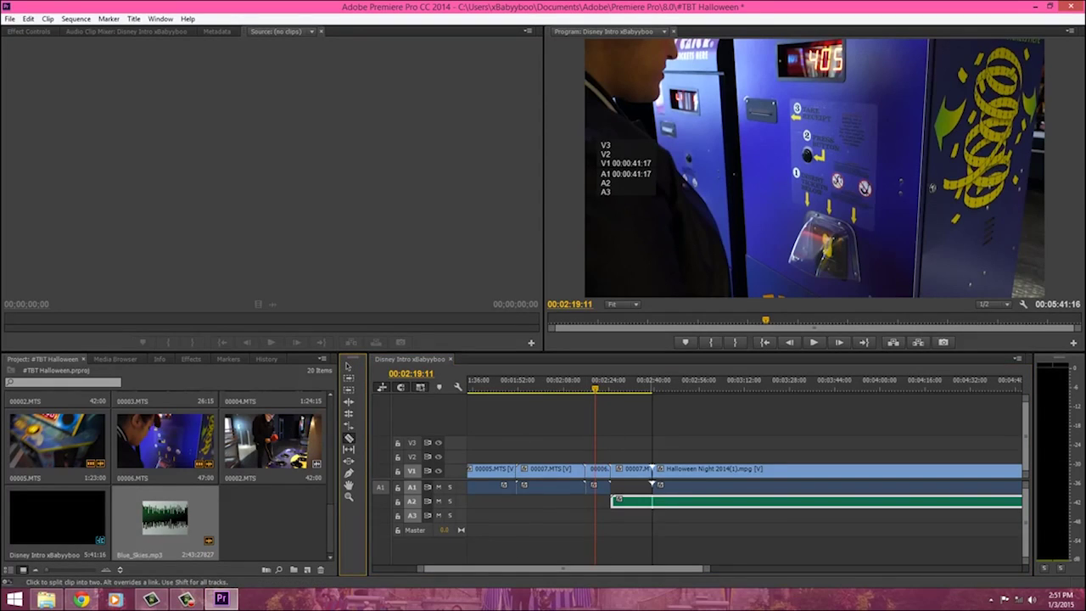
pyautogui.click(653, 500)
pyautogui.click(348, 367)
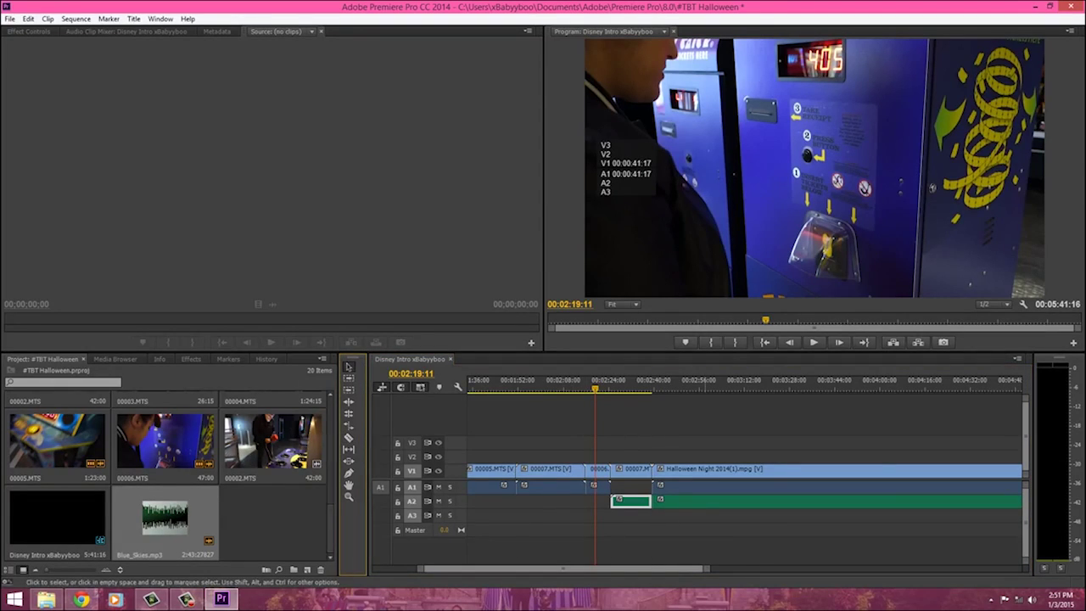
pyautogui.rightClick(706, 500)
pyautogui.click(746, 140)
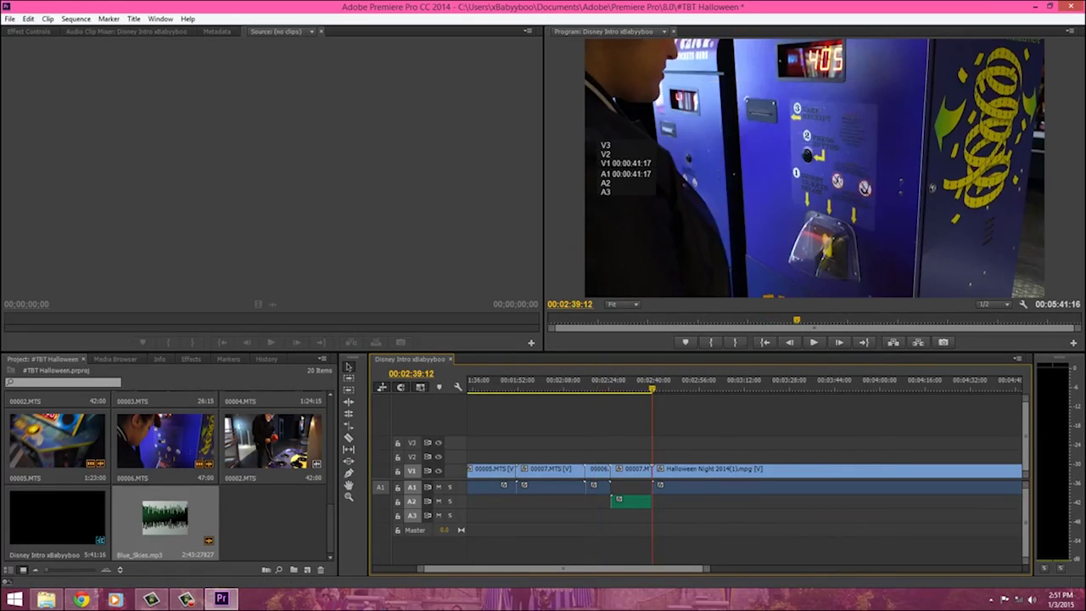
# Move the trimmed Blue_Skies music up to track A1 beneath the second 00007.MTS clip and start playback.
pyautogui.click(633, 501)
pyautogui.moveTo(630, 501); pyautogui.dragTo(631, 487)
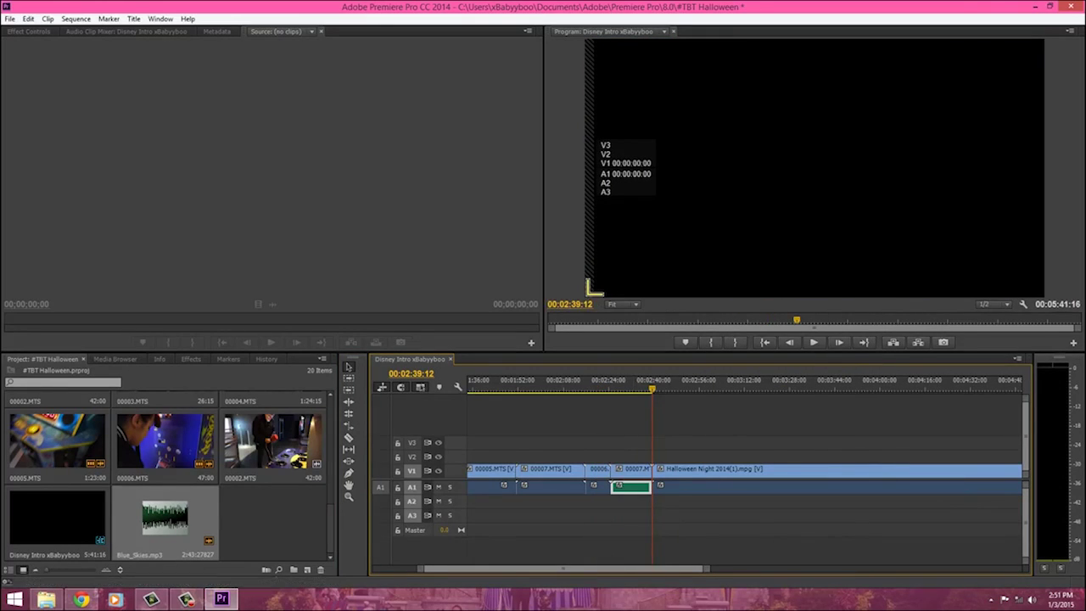
pyautogui.click(814, 342)
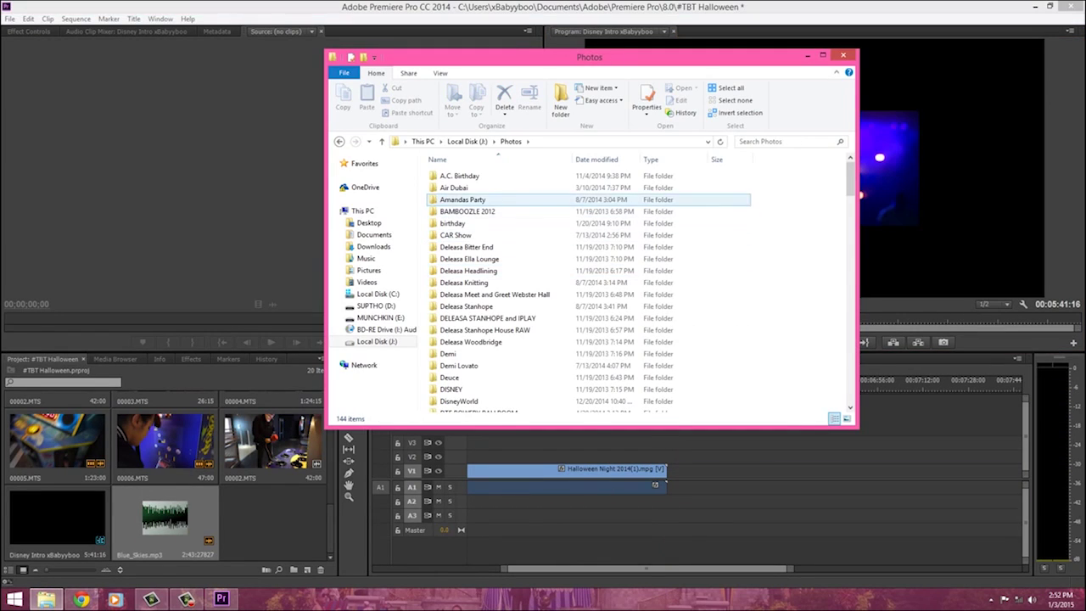
# Open New folder (2) in Photos and place the videoending image on V1 directly after the Halloween Night 2014(1) clip.
pyautogui.write('PNC')
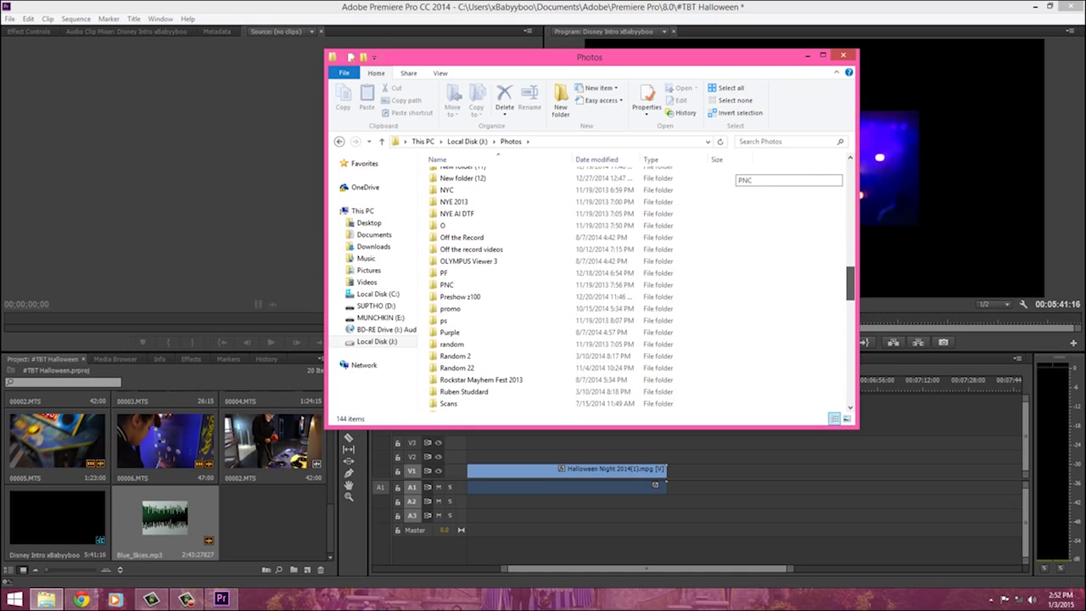
pyautogui.moveTo(851, 283); pyautogui.dragTo(850, 261)
pyautogui.click(461, 216)
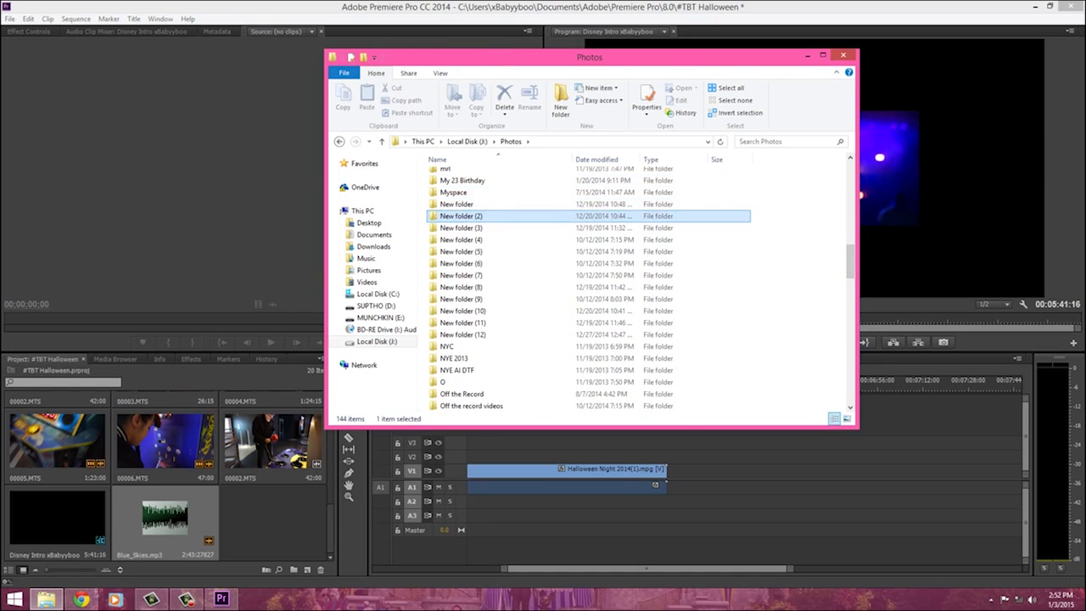
pyautogui.press('Return')
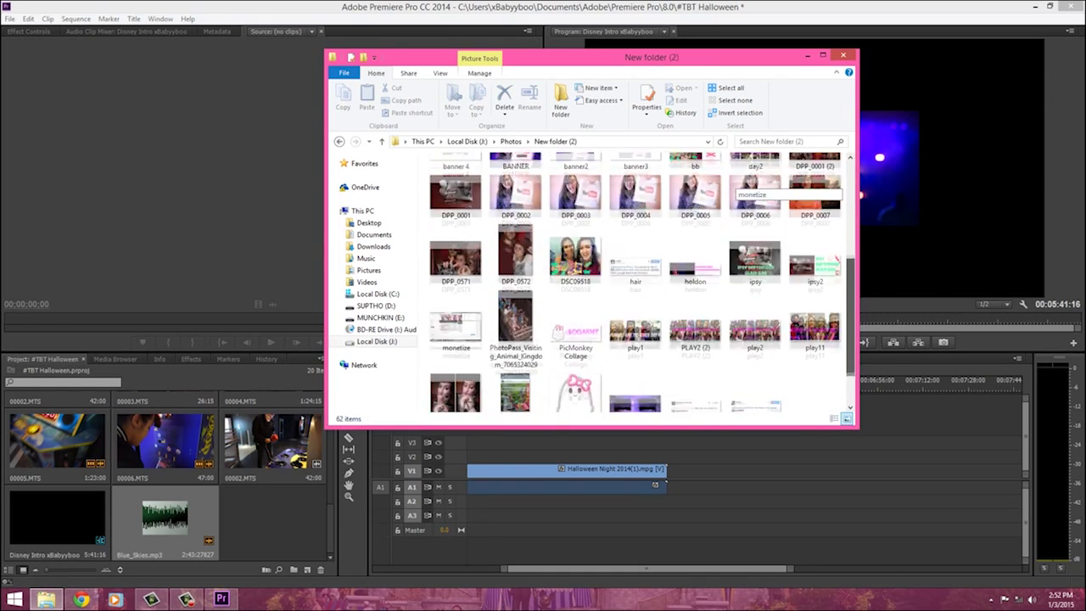
pyautogui.scroll(-2, 643, 282)
pyautogui.moveTo(636, 323); pyautogui.dragTo(694, 472)
pyautogui.click(681, 485)
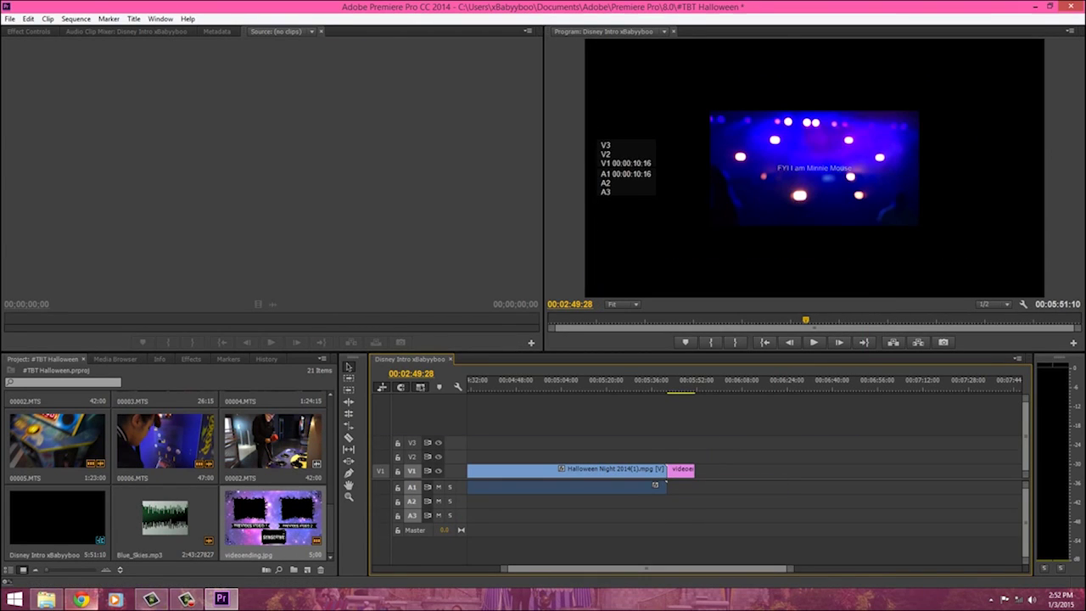
# From the Documents folder, stack the #TBT New Years Eve video on V2 and Q&A With xBabyyboo on V3, both starting with the videoending image.
pyautogui.click(46, 600)
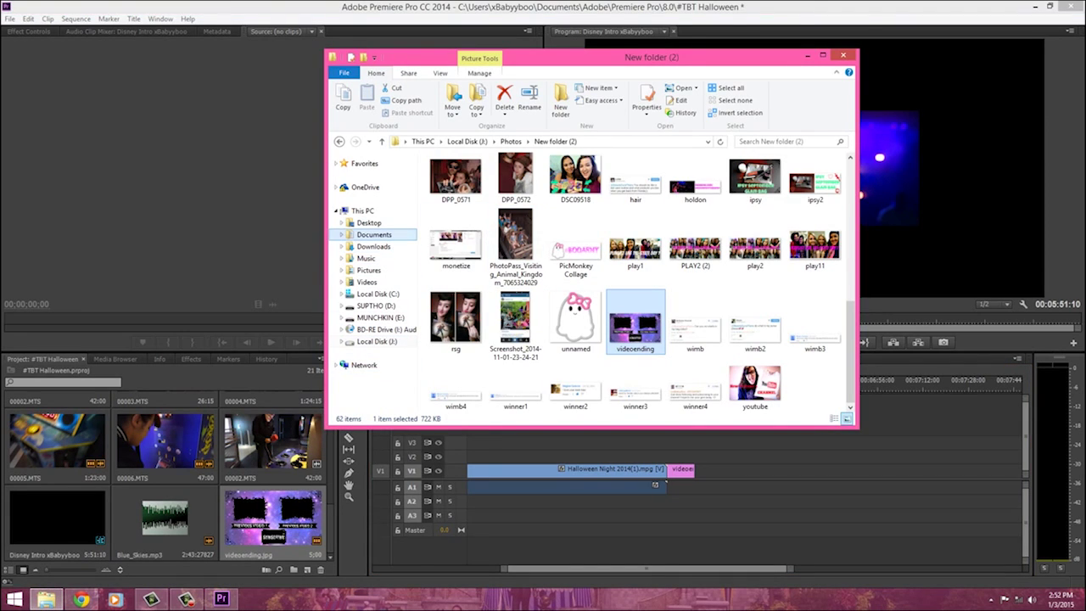
pyautogui.click(374, 235)
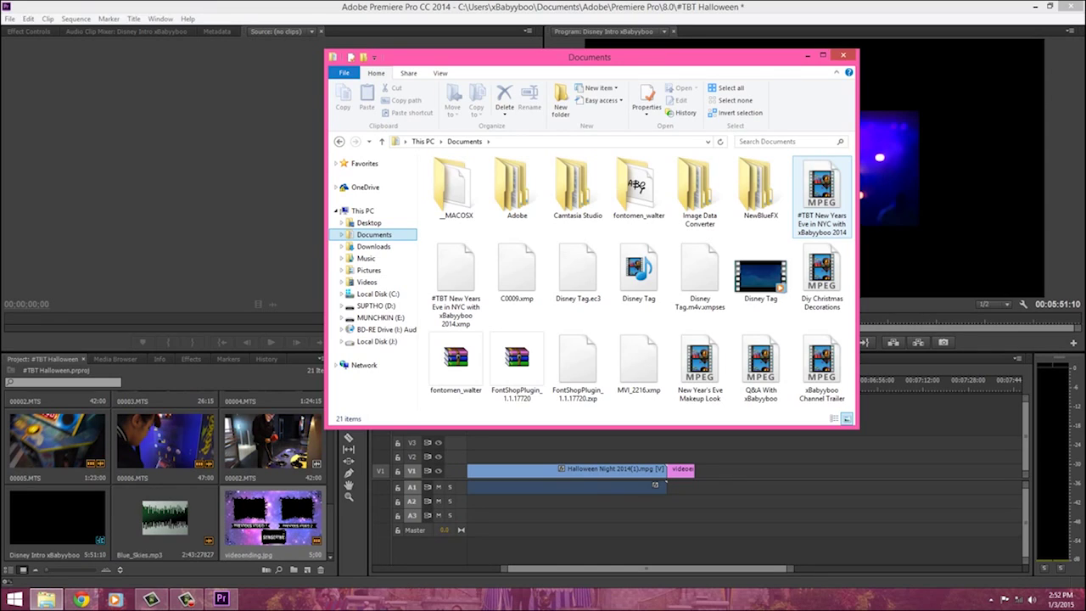
pyautogui.moveTo(819, 199); pyautogui.dragTo(668, 463)
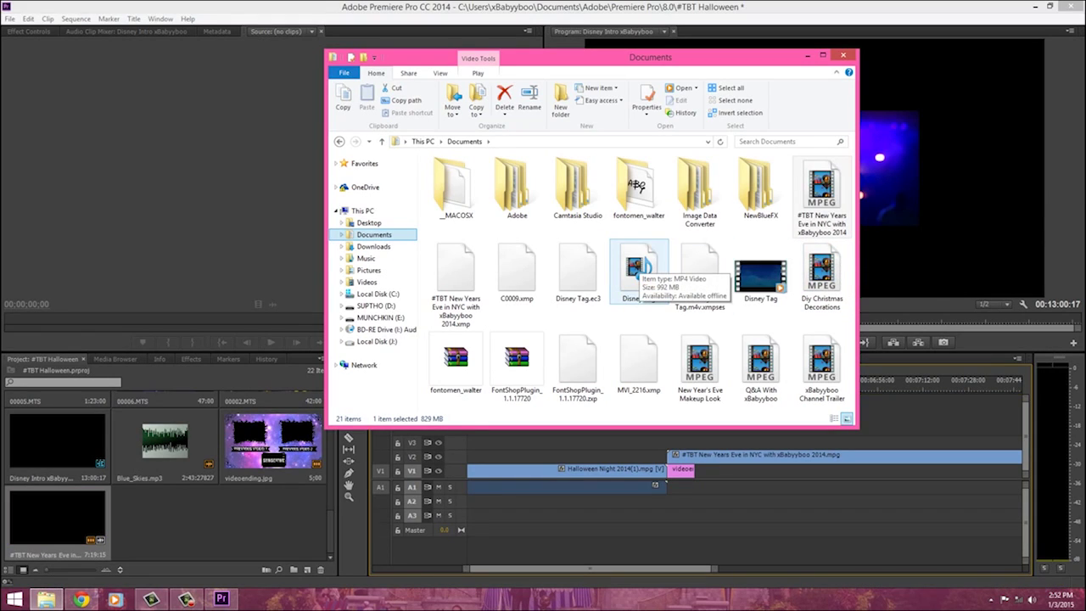
pyautogui.moveTo(760, 363); pyautogui.dragTo(670, 445)
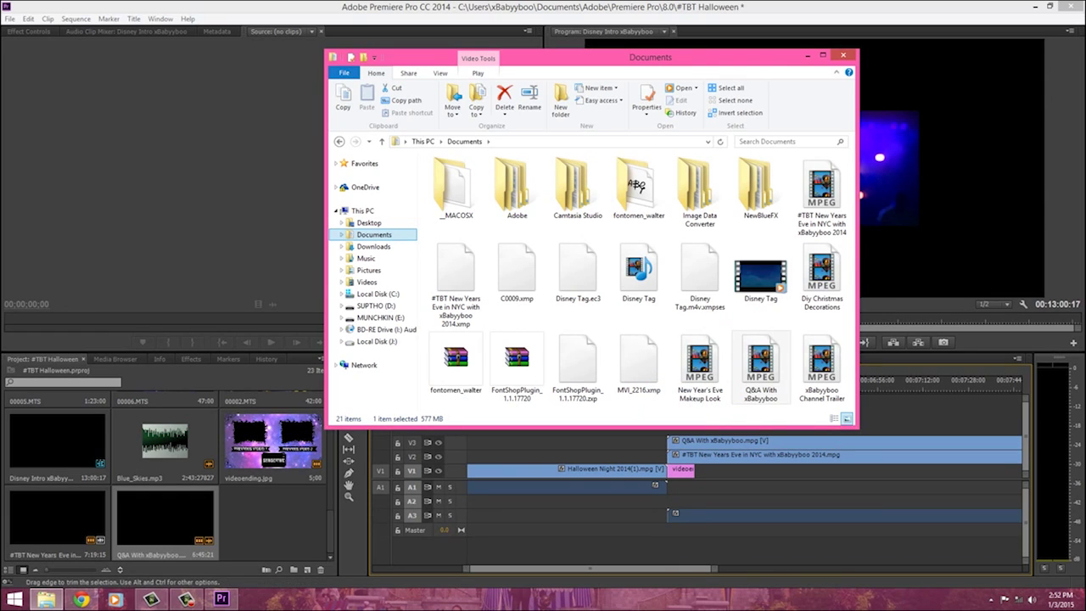
# Unlink the Q&A With xBabyyboo clip on V3 and ripple delete its audio on A3.
pyautogui.rightClick(710, 442)
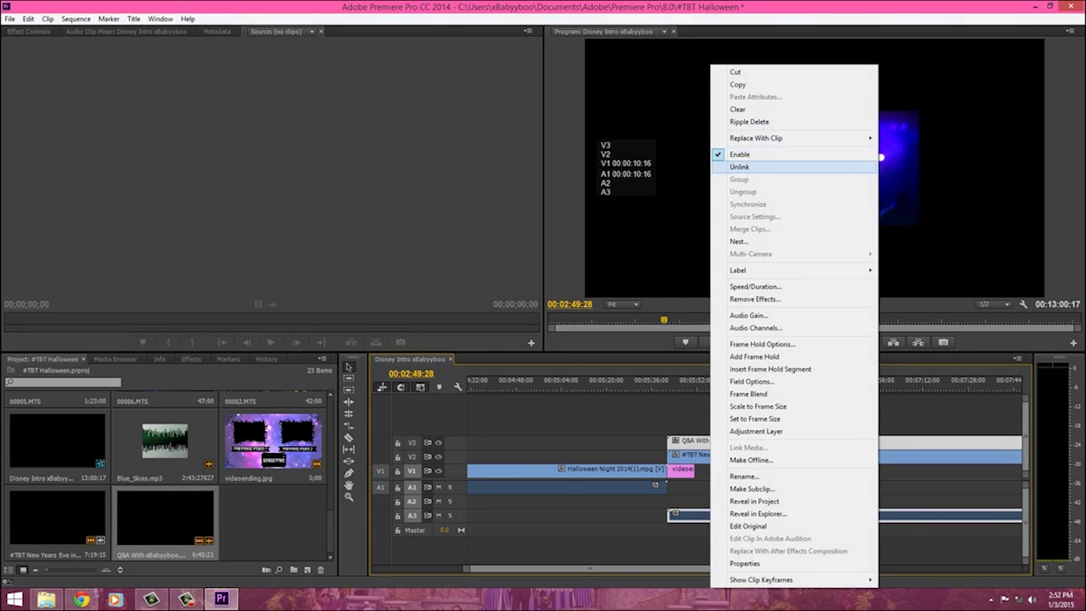
pyautogui.click(739, 167)
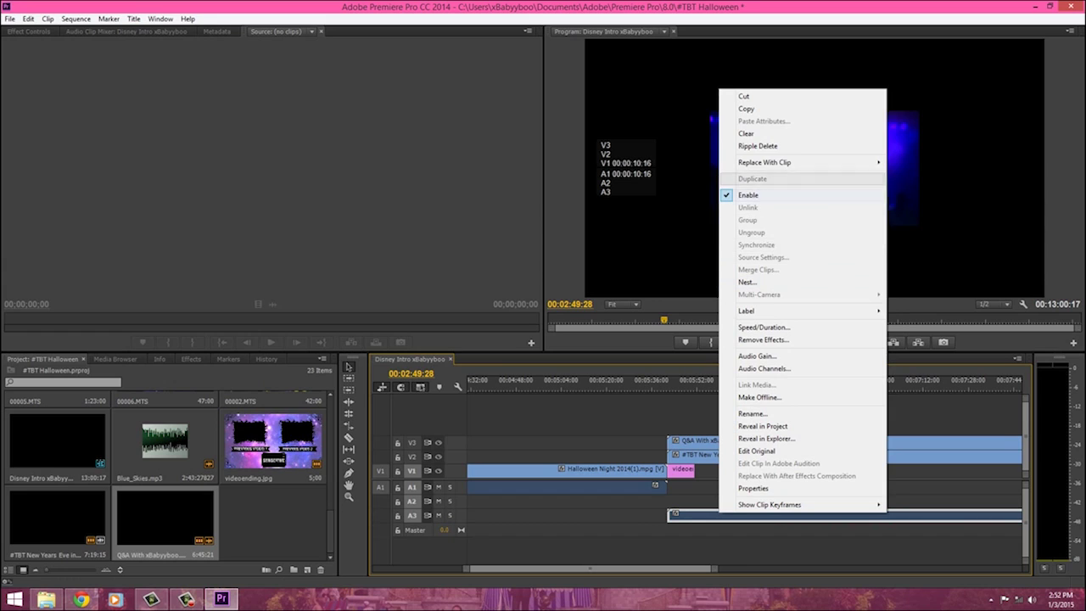
pyautogui.click(758, 146)
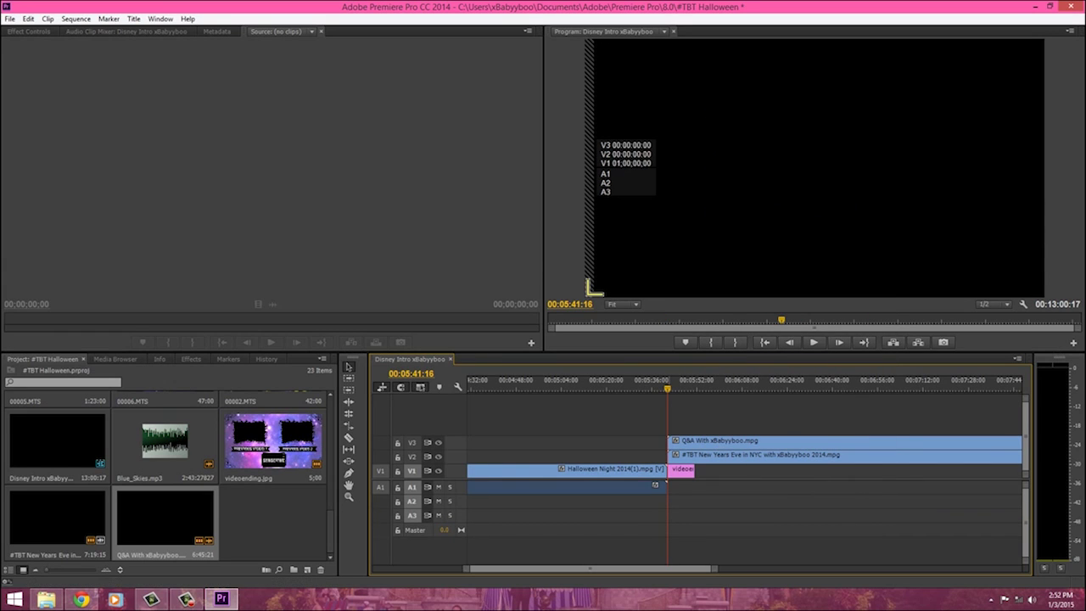
# Split both the Q&A clip on V3 and the New Years Eve clip on V2 at 00:06:23:02.
pyautogui.moveTo(668, 387); pyautogui.dragTo(785, 387)
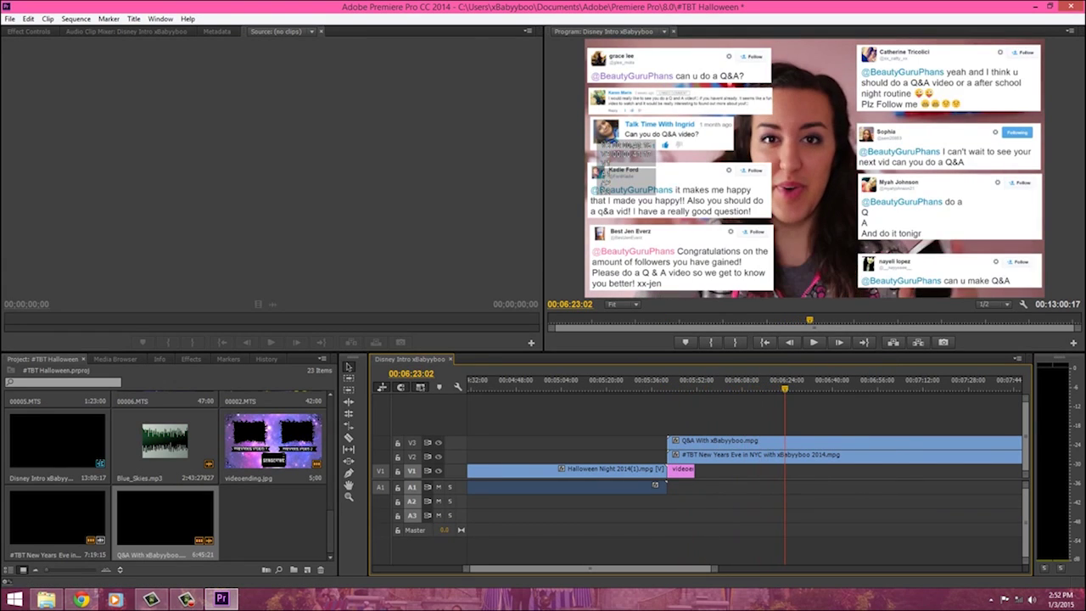
pyautogui.press('c')
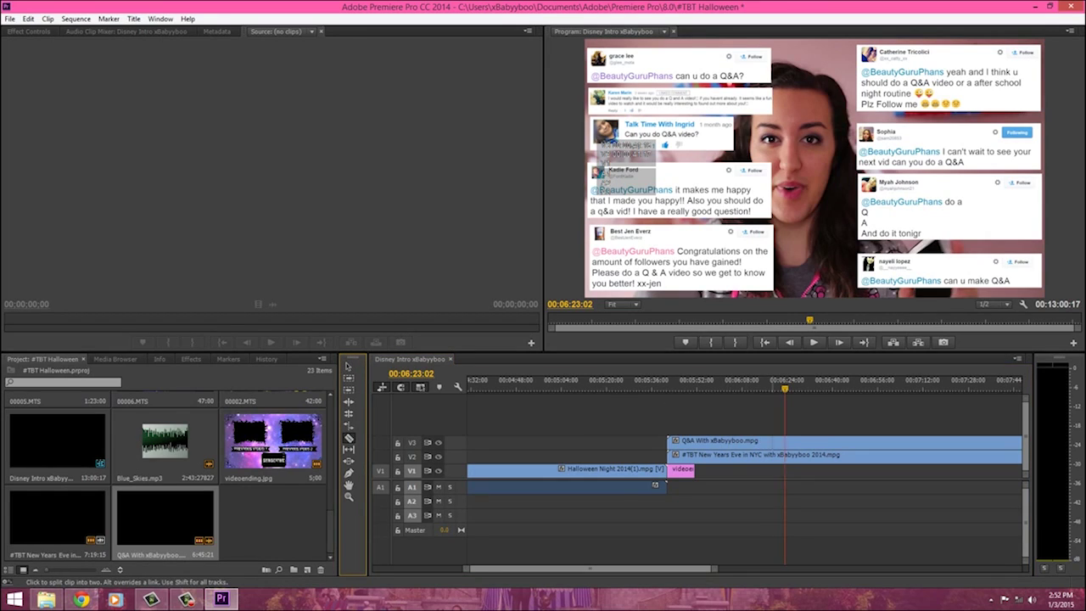
pyautogui.click(785, 440)
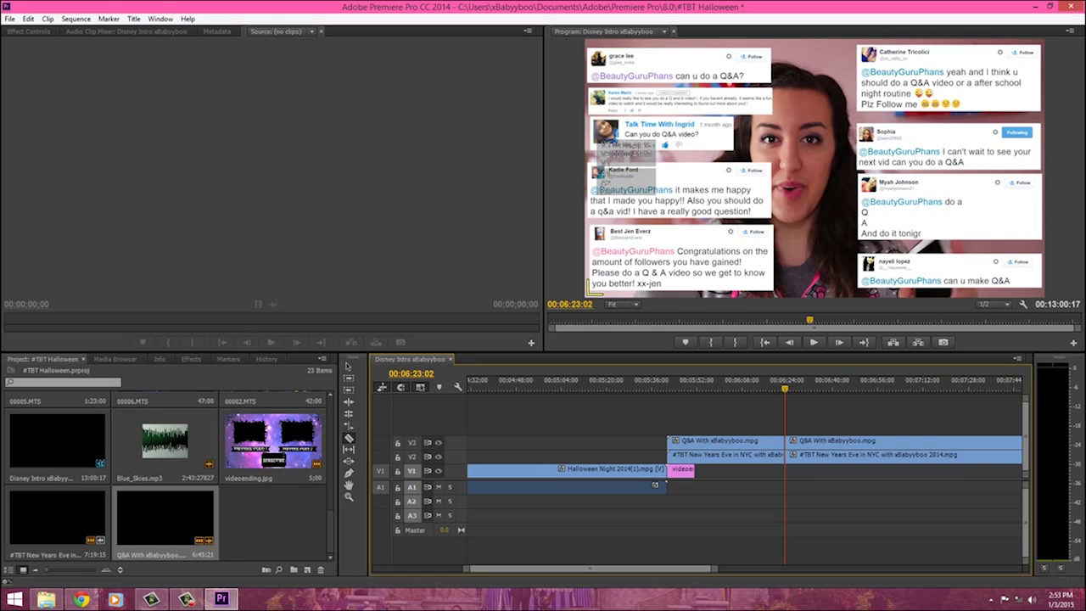
# Delete the opening parts of the Q&A and New Years Eve clips and close the gap after the Halloween footage.
pyautogui.click(348, 367)
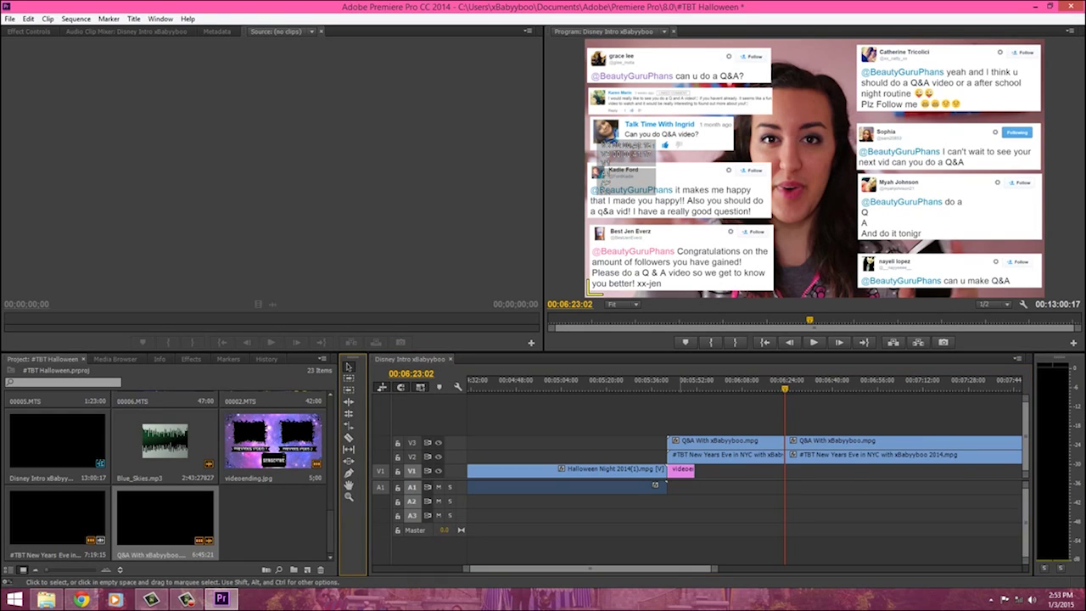
pyautogui.rightClick(682, 440)
pyautogui.click(713, 150)
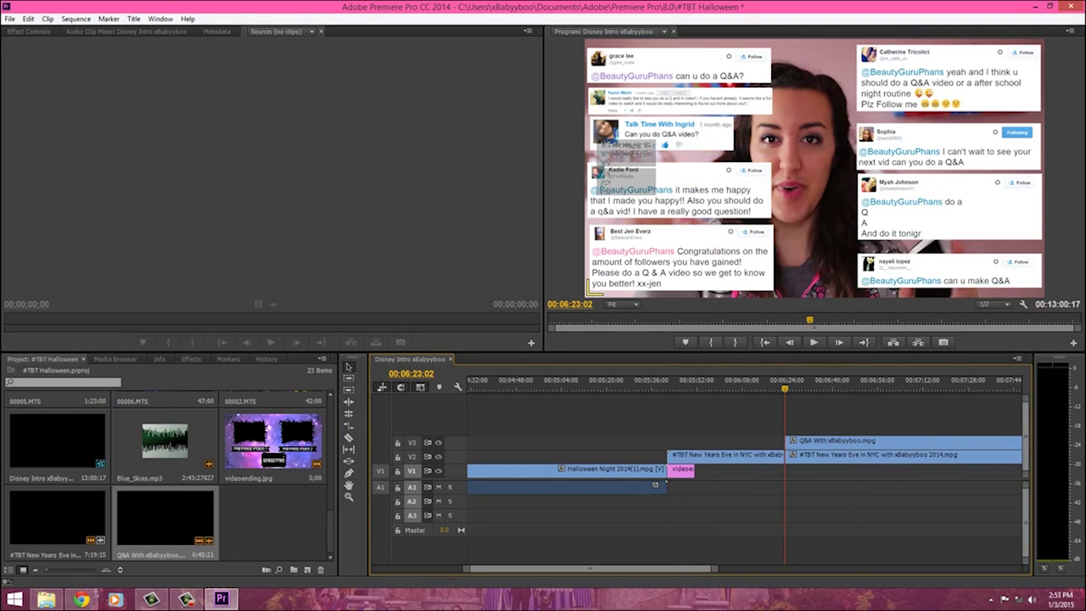
pyautogui.rightClick(750, 440)
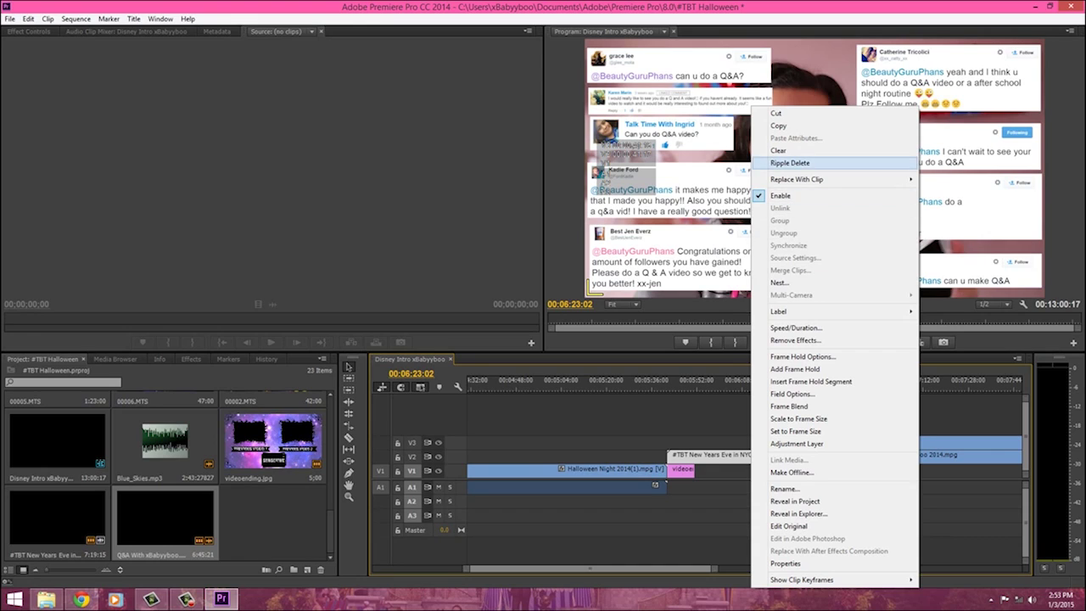
pyautogui.click(789, 163)
pyautogui.rightClick(727, 441)
pyautogui.press('Escape')
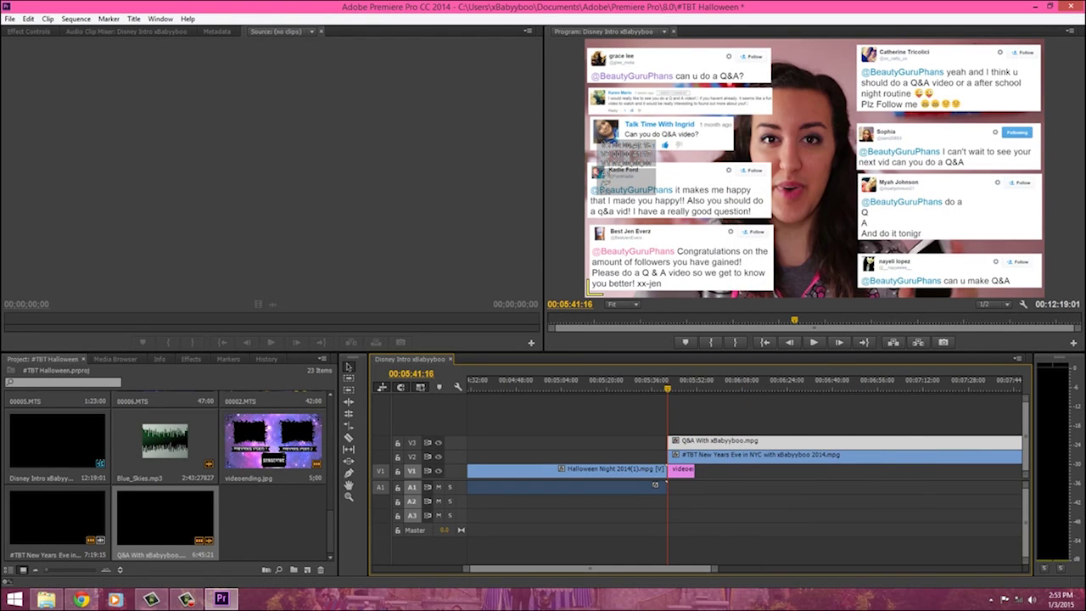
# Cut the Q&A and New Years Eve clips on V3 and V2 where the videoending image ends.
pyautogui.moveTo(668, 389); pyautogui.dragTo(694, 388)
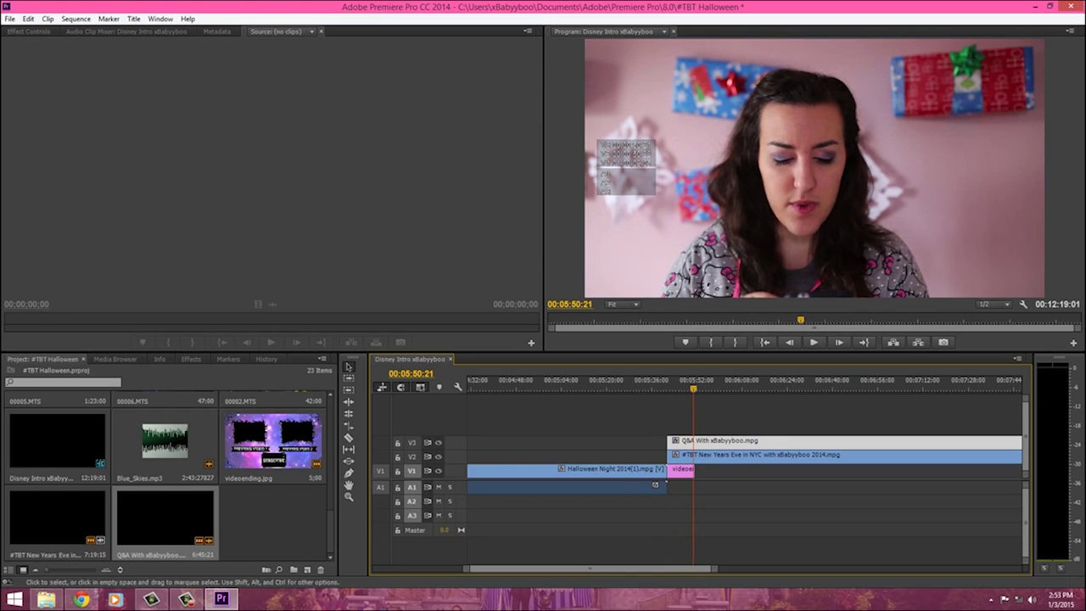
pyautogui.press('c')
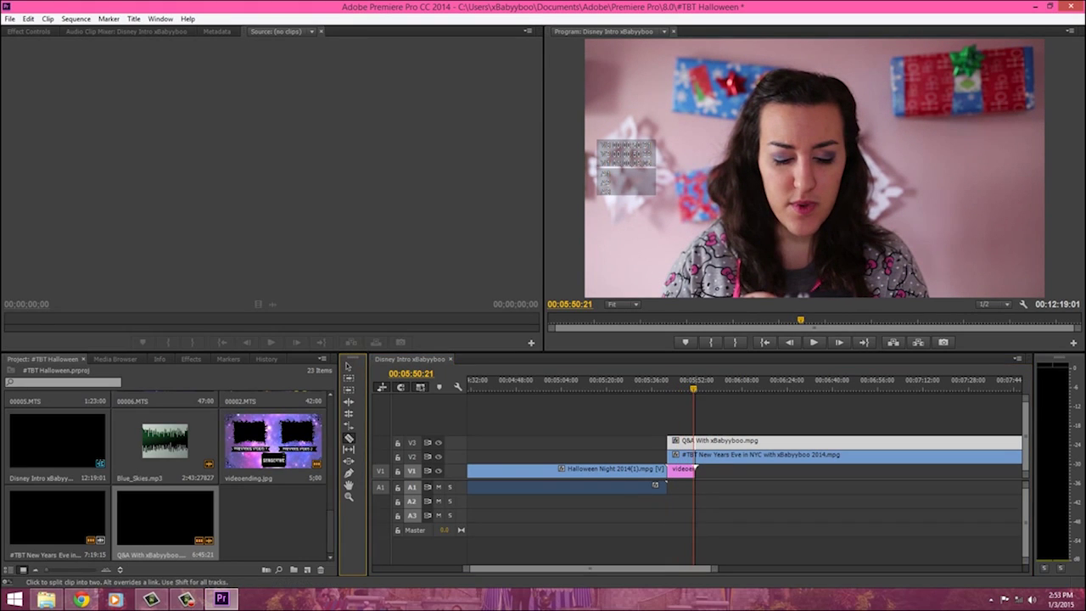
pyautogui.moveTo(693, 388); pyautogui.dragTo(684, 389)
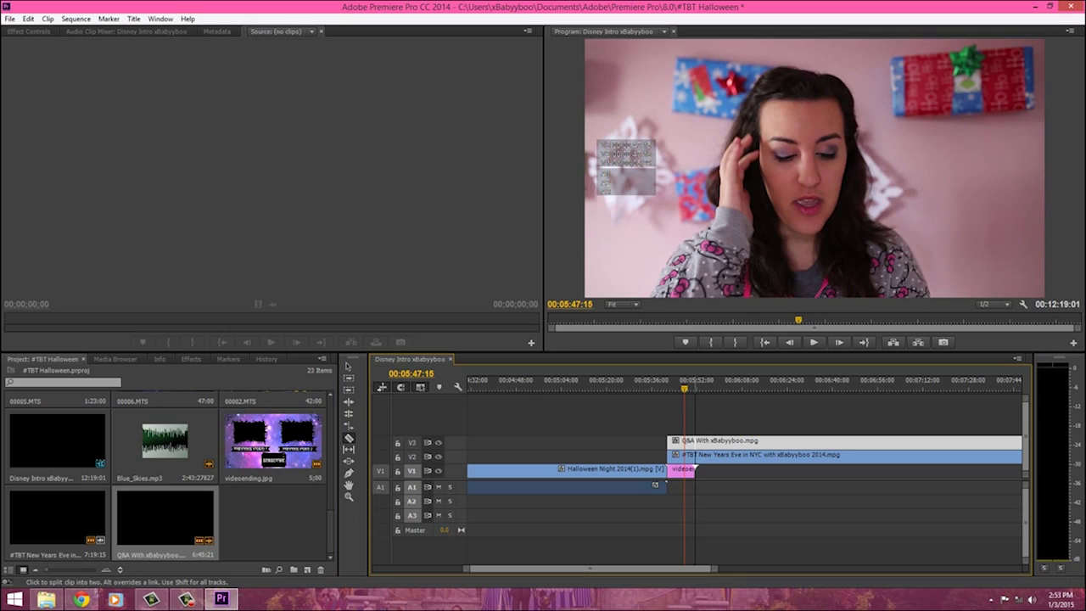
pyautogui.click(695, 441)
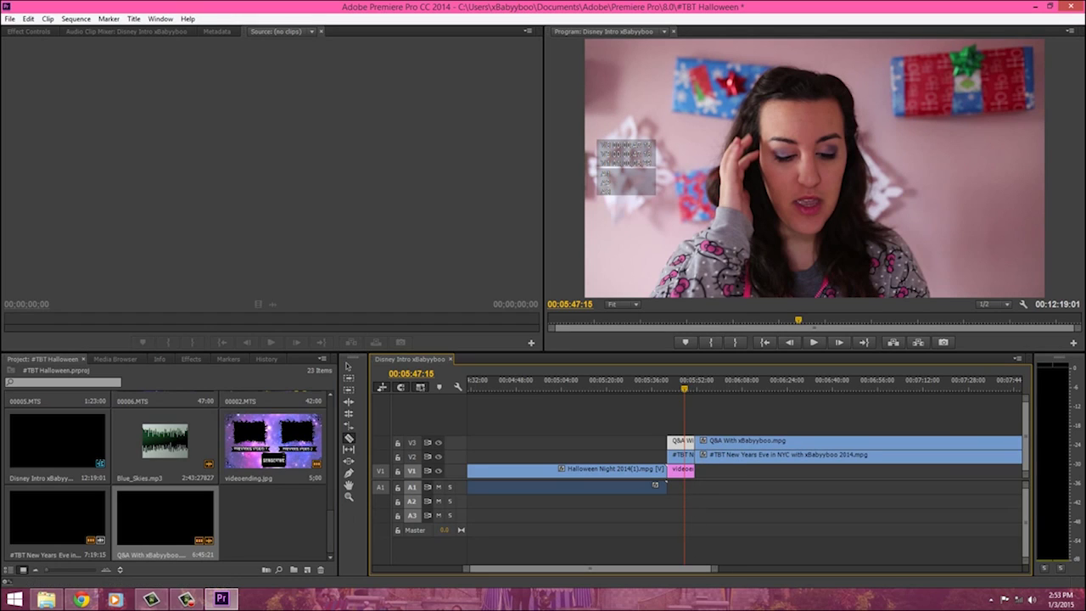
# Ripple delete the parts of the Q&A and New Years Eve clips that extend past the videoending image.
pyautogui.click(348, 367)
pyautogui.rightClick(755, 442)
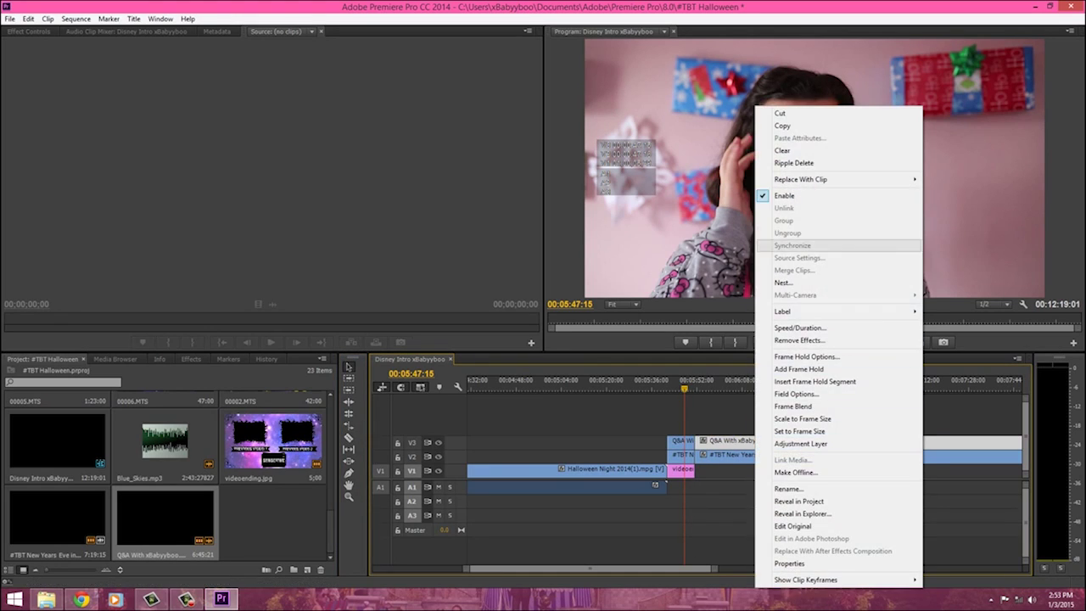
pyautogui.click(795, 163)
pyautogui.rightClick(781, 457)
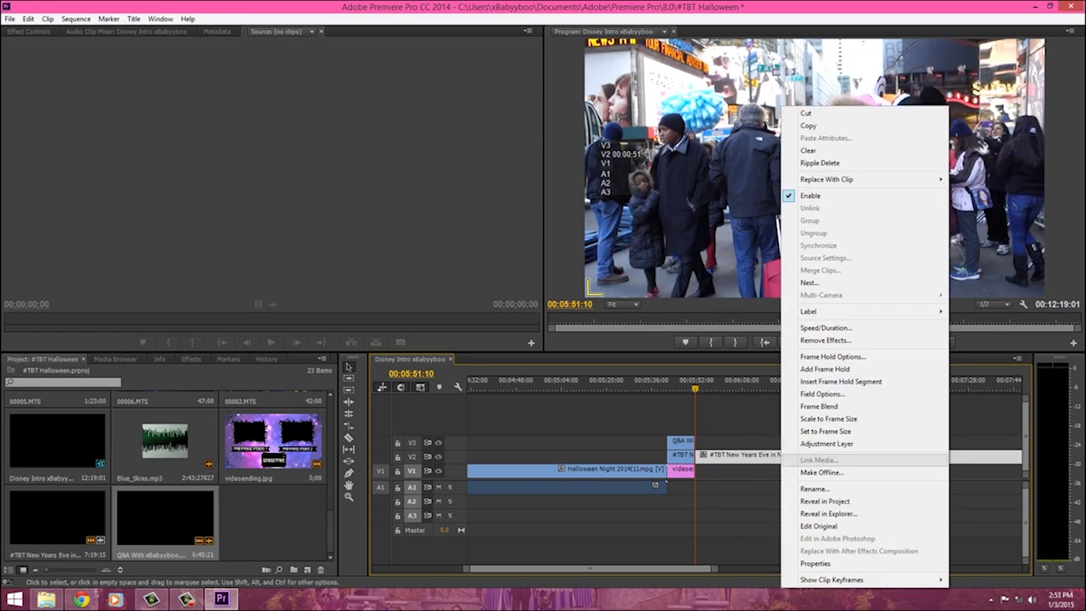
pyautogui.click(820, 163)
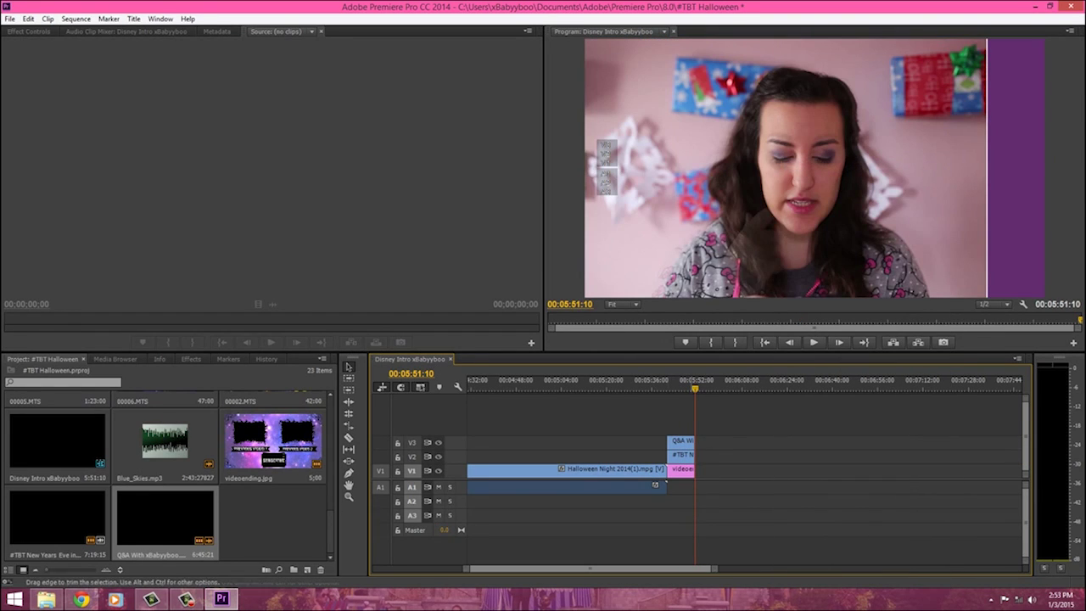
# Scale the Q&A clip on V3 down to a small preview in the middle of the frame.
pyautogui.doubleClick(680, 440)
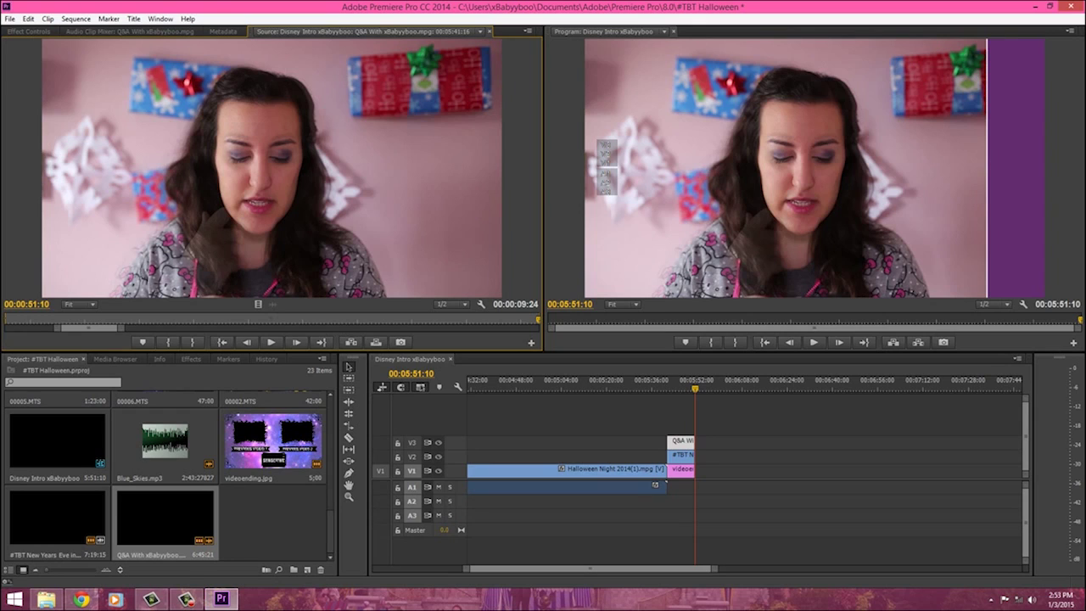
pyautogui.moveTo(695, 388); pyautogui.dragTo(680, 389)
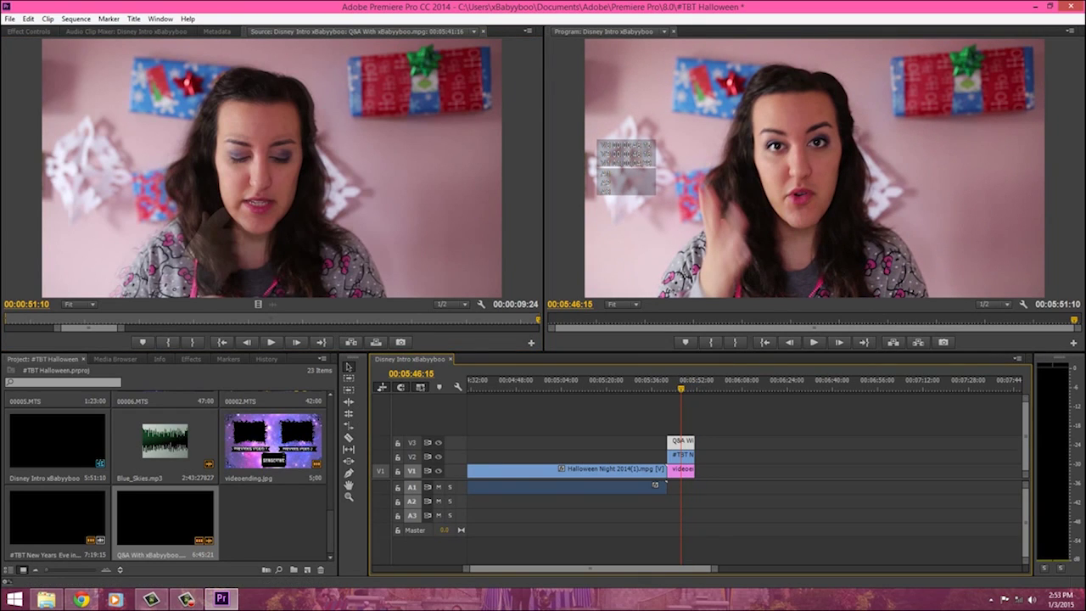
pyautogui.doubleClick(814, 168)
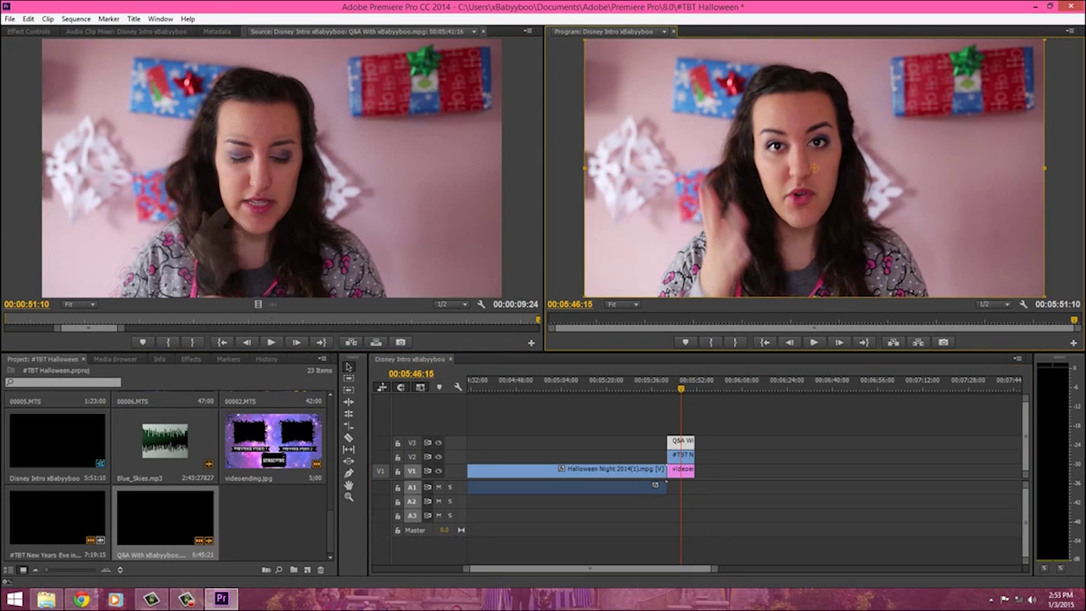
pyautogui.moveTo(1045, 296); pyautogui.dragTo(882, 206)
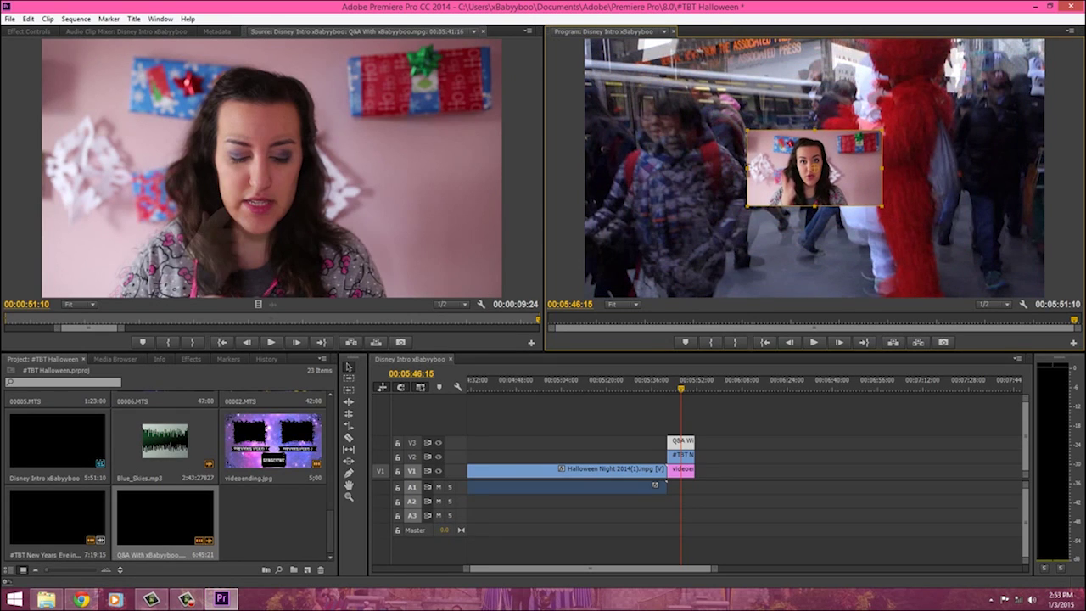
# Scale the New Years Eve clip on V2 down to a preview slightly larger than the Q&A one.
pyautogui.click(682, 455)
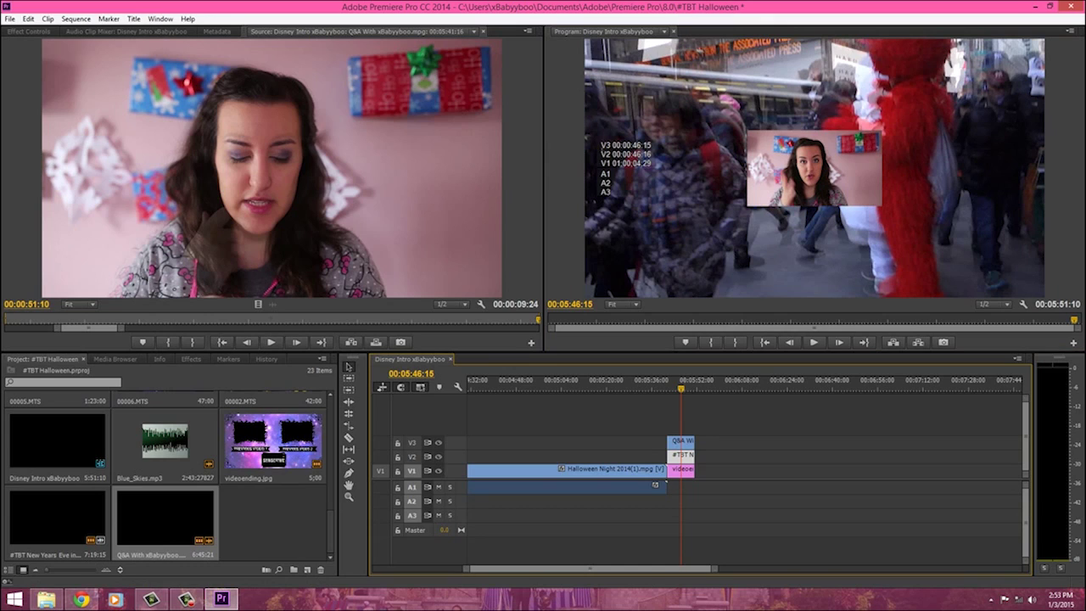
pyautogui.click(696, 238)
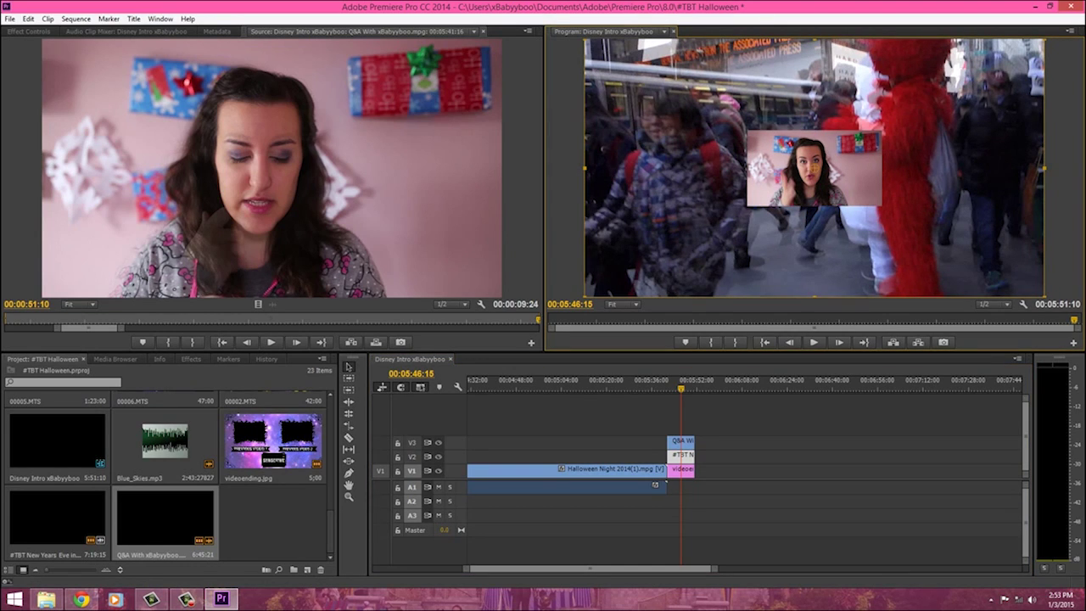
pyautogui.moveTo(1044, 296); pyautogui.dragTo(895, 213)
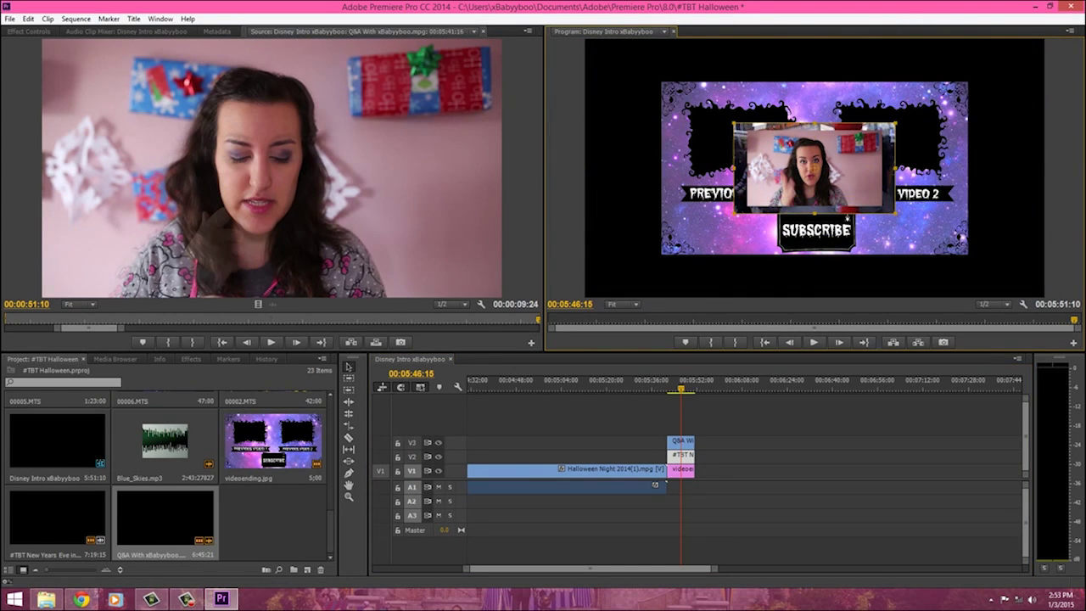
# Shift the videoending image clear of the two preview clips, enlarge it to fill the frame, and return it beneath them on V1.
pyautogui.moveTo(678, 470); pyautogui.dragTo(708, 456)
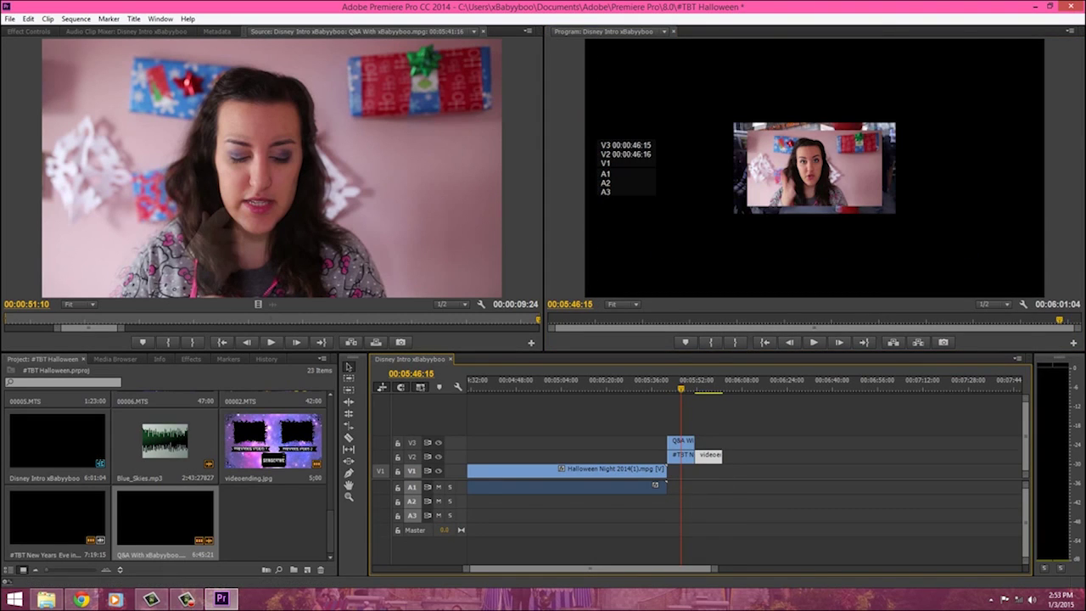
pyautogui.click(704, 387)
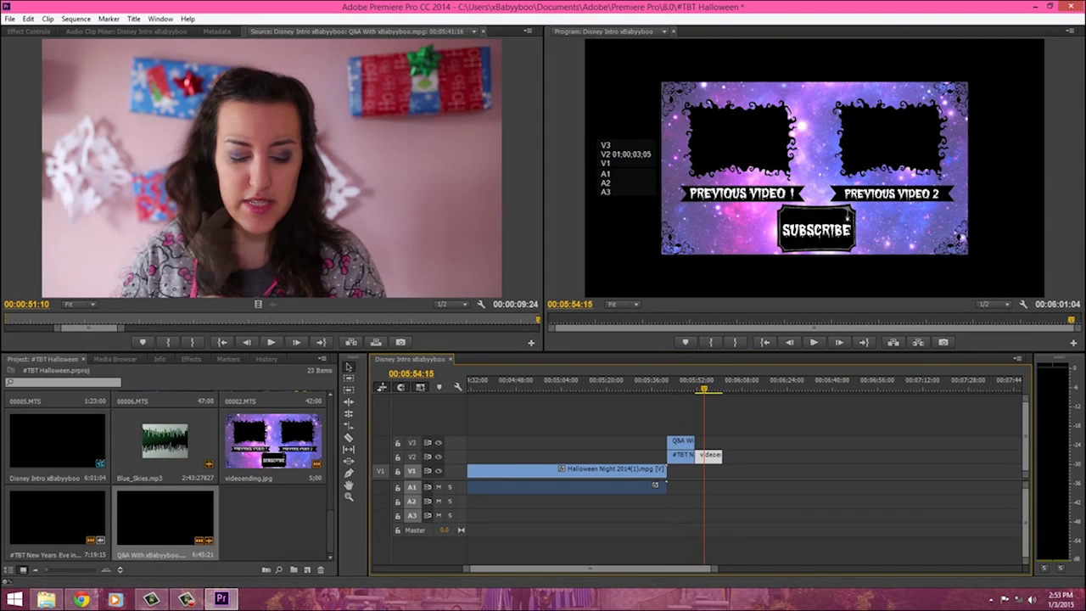
pyautogui.click(847, 217)
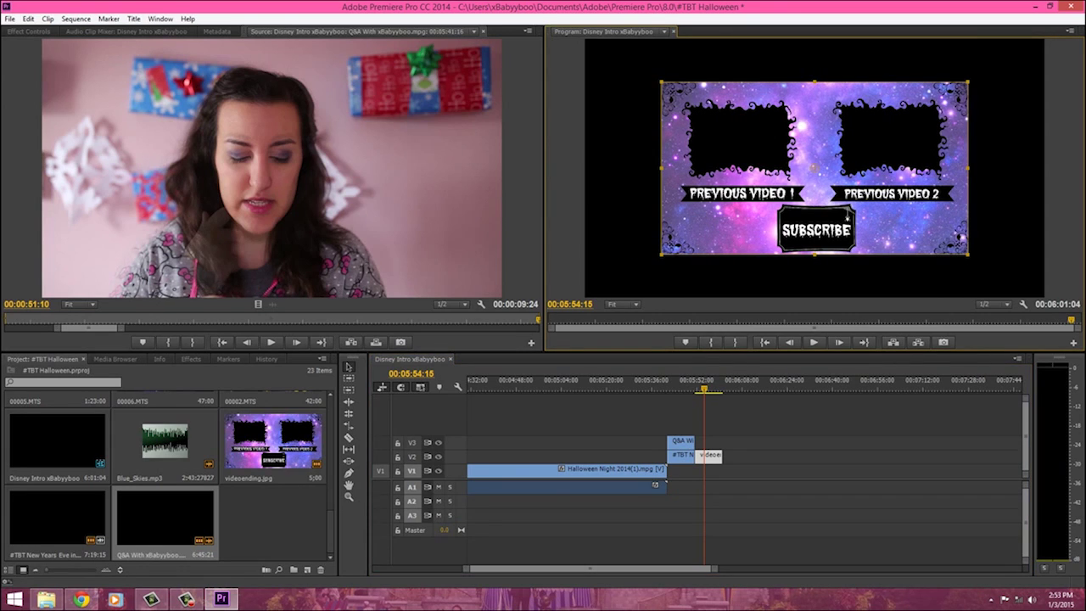
pyautogui.moveTo(967, 254); pyautogui.dragTo(1052, 301)
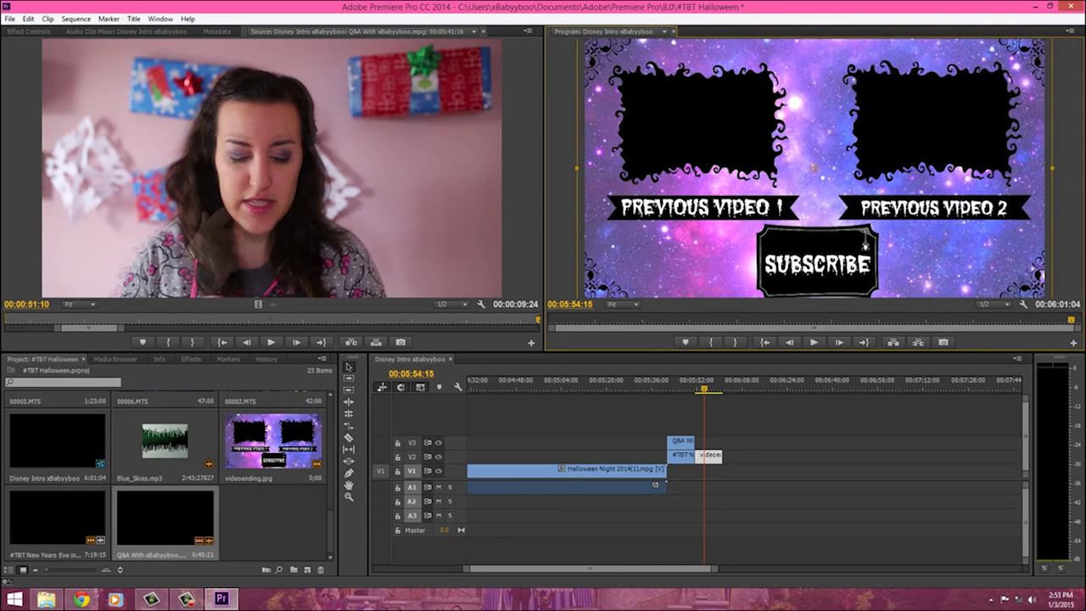
pyautogui.moveTo(577, 168); pyautogui.dragTo(592, 168)
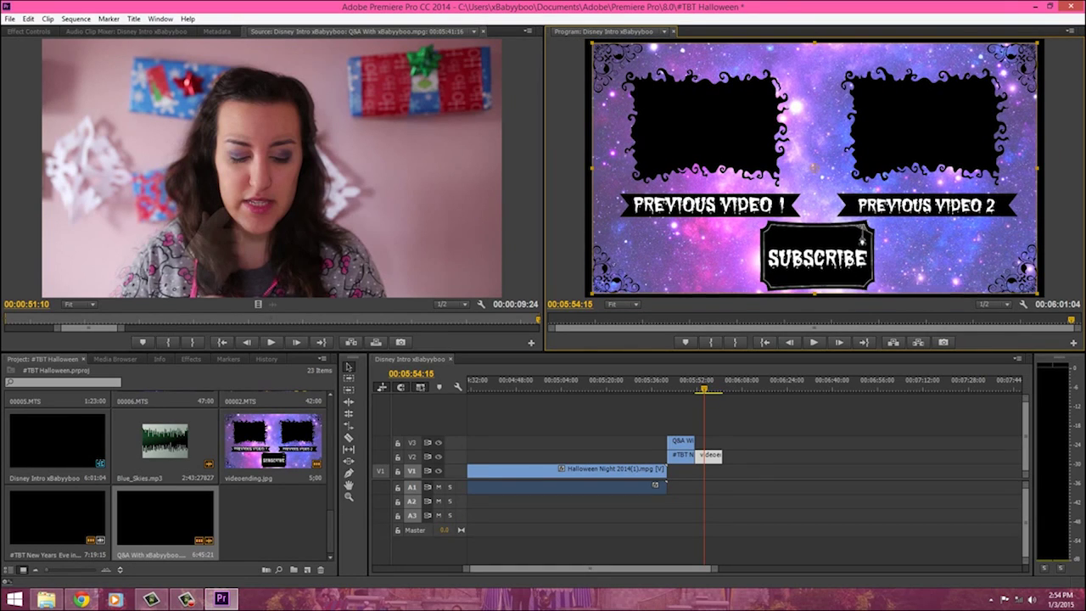
pyautogui.moveTo(591, 168); pyautogui.dragTo(584, 168)
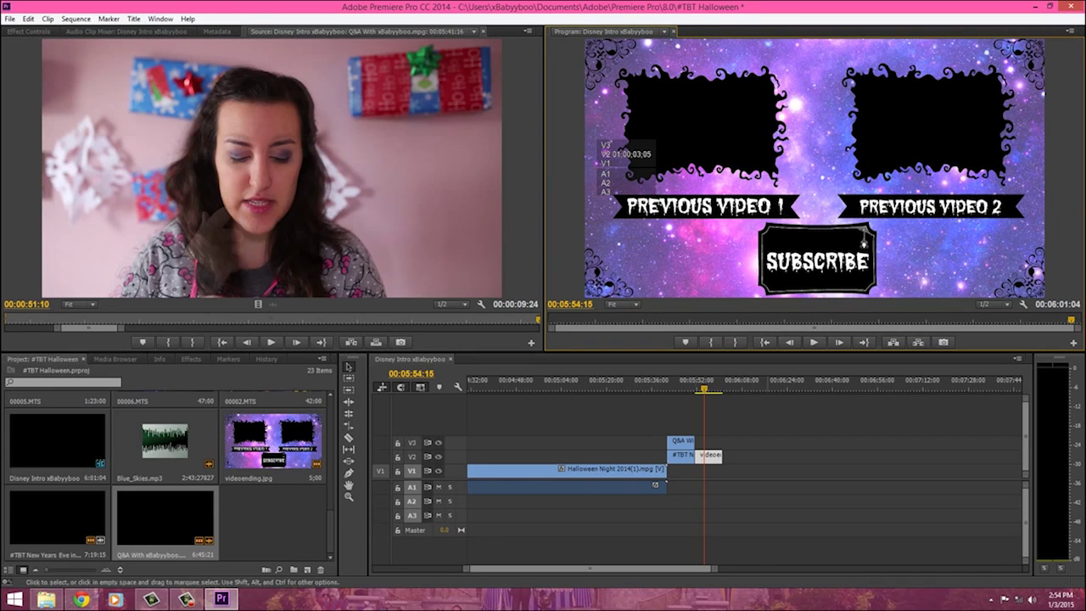
pyautogui.moveTo(709, 454)
pyautogui.mouseDown()
pyautogui.moveTo(706, 480)
pyautogui.moveTo(704, 468)
pyautogui.mouseUp()
# Position the Q&A preview inside the Previous Video 1 frame of the ending image.
pyautogui.click(678, 382)
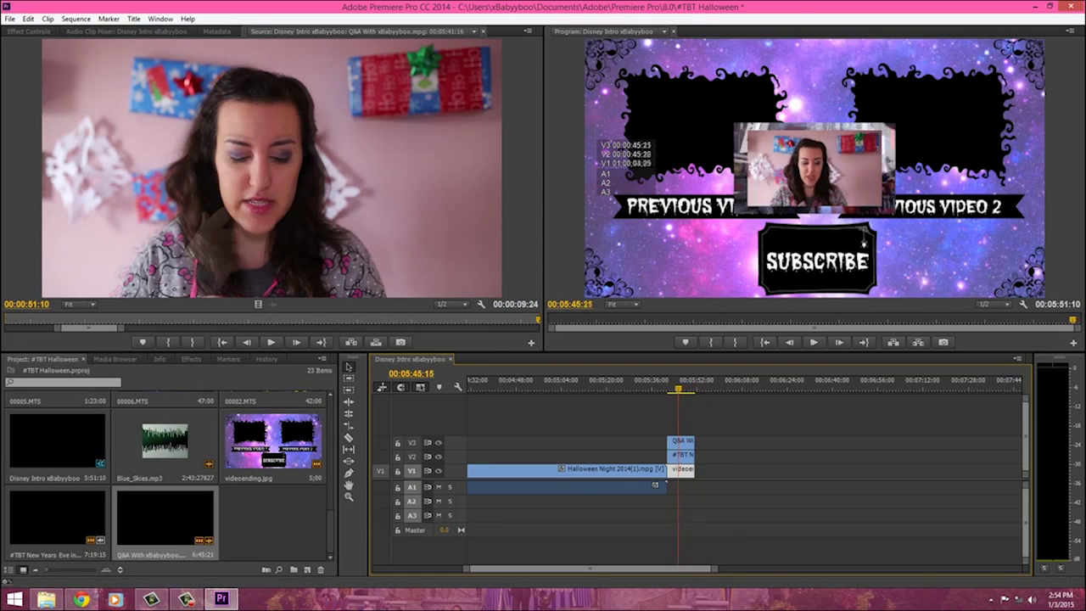
pyautogui.click(863, 241)
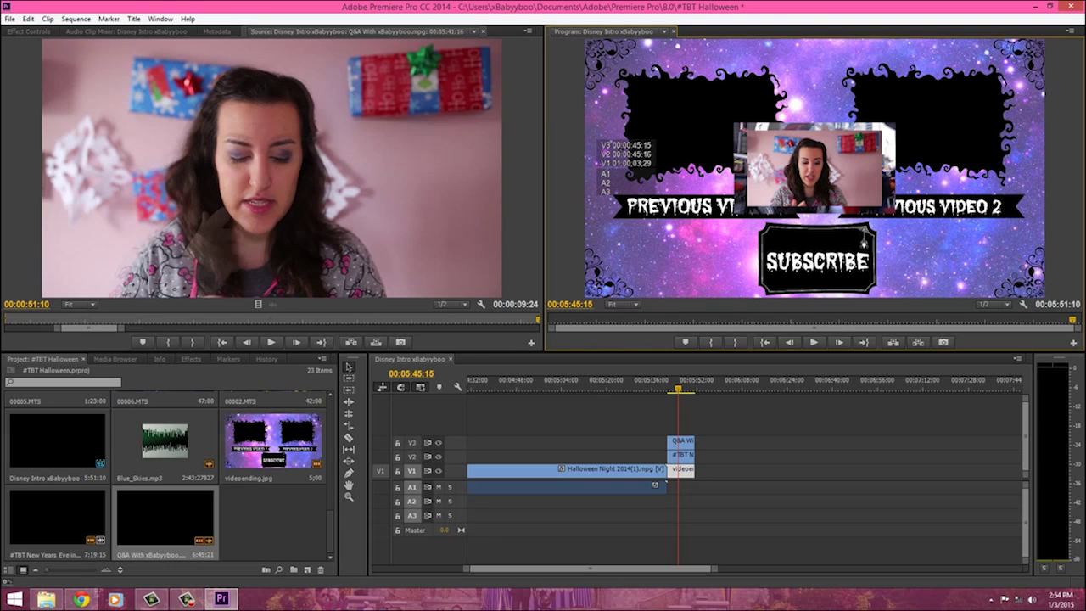
pyautogui.click(682, 441)
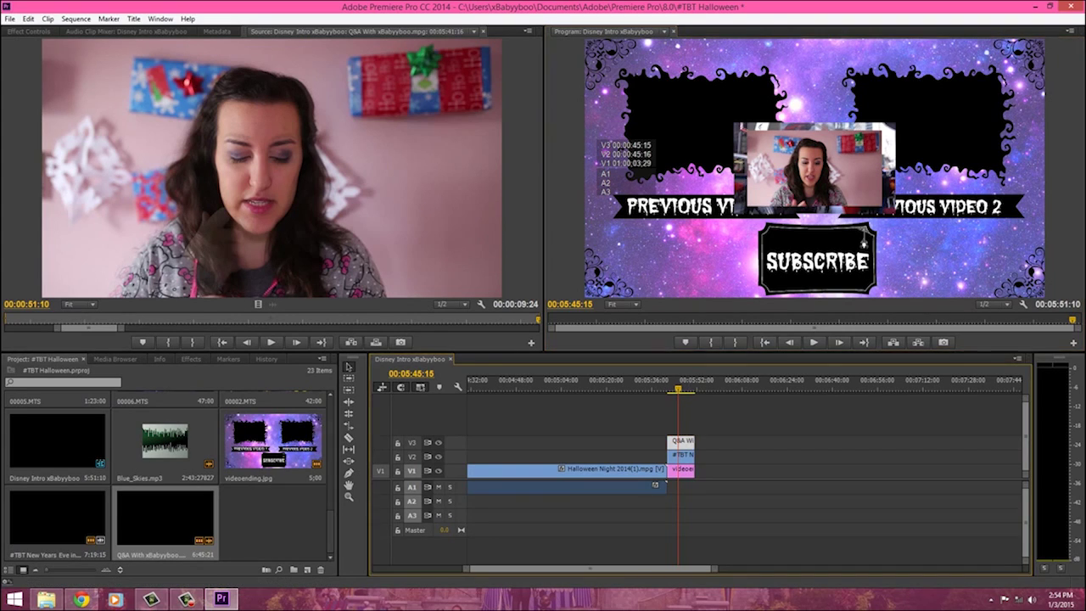
pyautogui.click(814, 168)
pyautogui.doubleClick(815, 168)
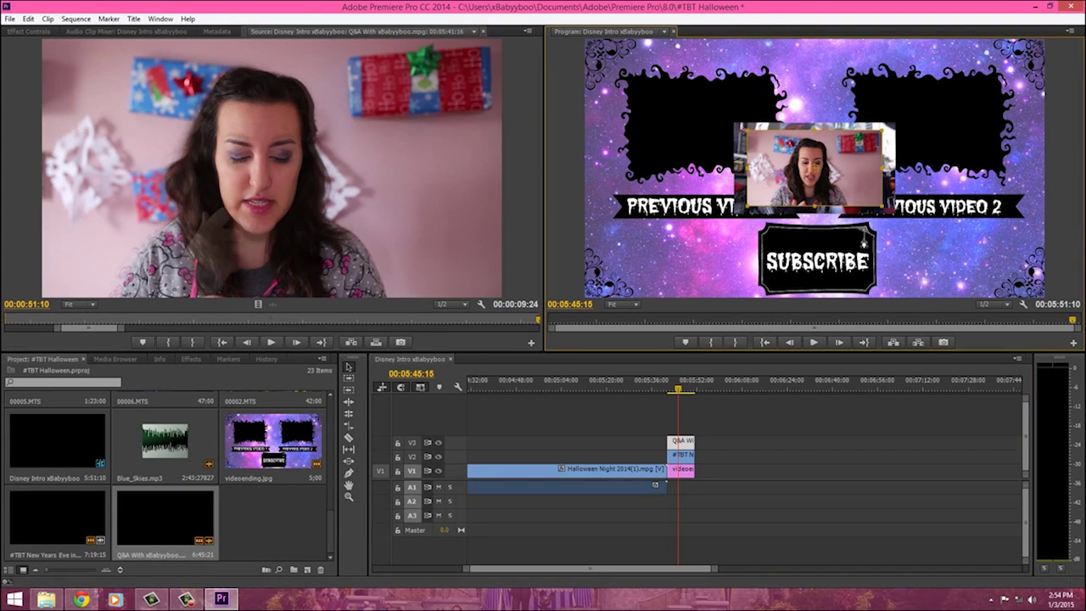
pyautogui.moveTo(815, 168); pyautogui.dragTo(701, 120)
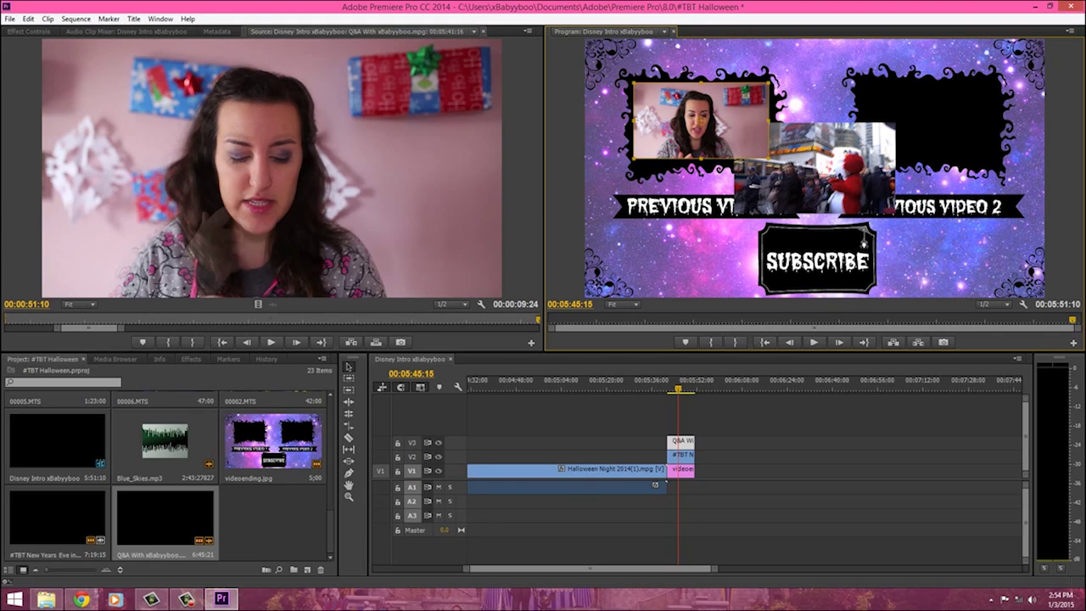
# Shrink the New Years Eve preview and center it inside the Previous Video 2 frame of the ending image.
pyautogui.click(813, 168)
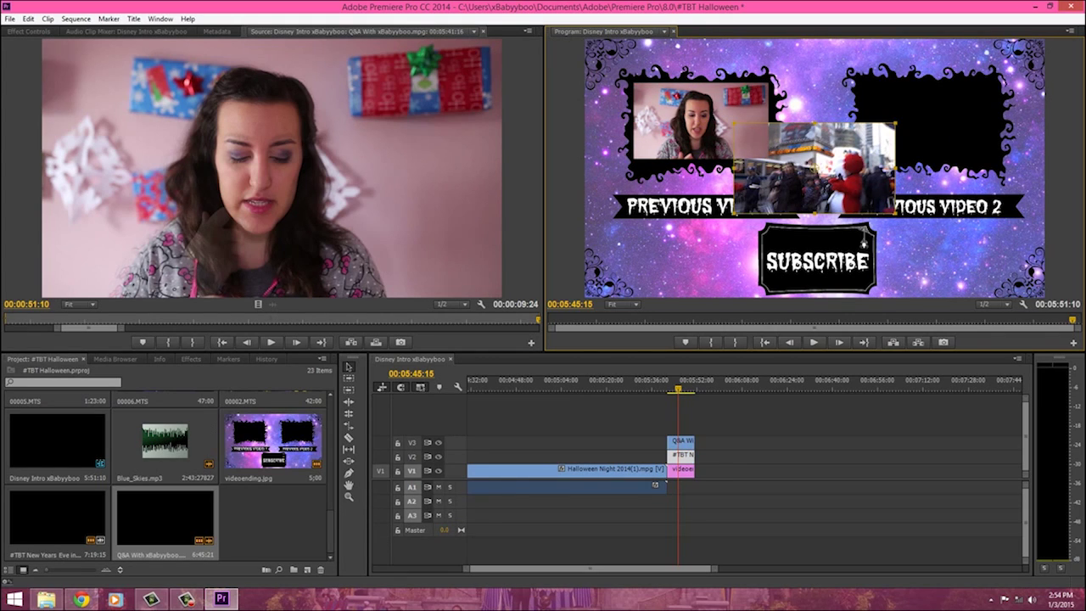
pyautogui.moveTo(734, 122); pyautogui.dragTo(757, 136)
pyautogui.moveTo(815, 168); pyautogui.dragTo(928, 122)
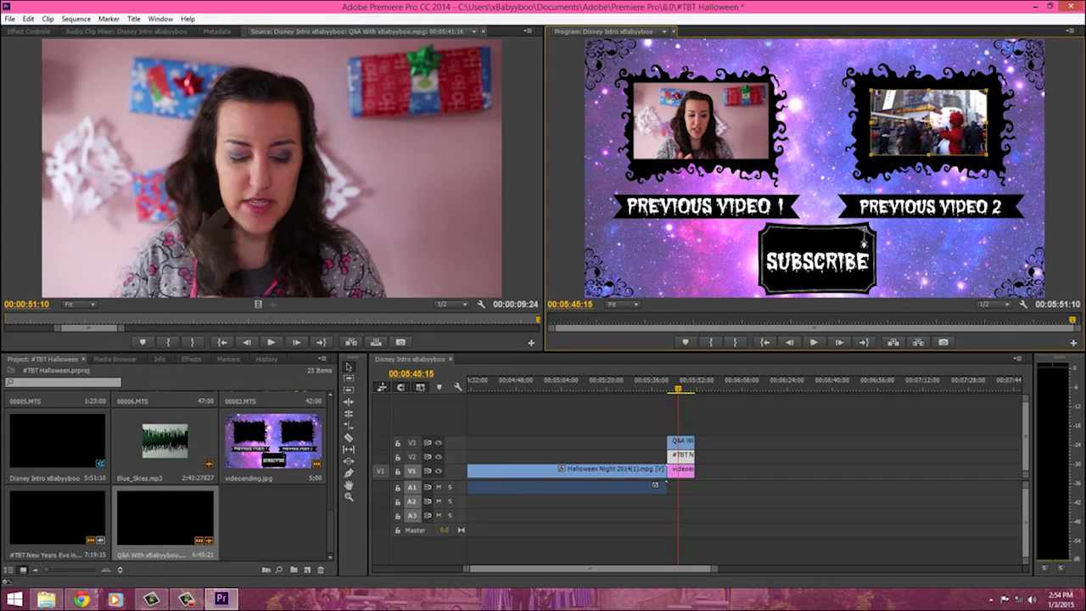
pyautogui.moveTo(871, 90); pyautogui.dragTo(864, 86)
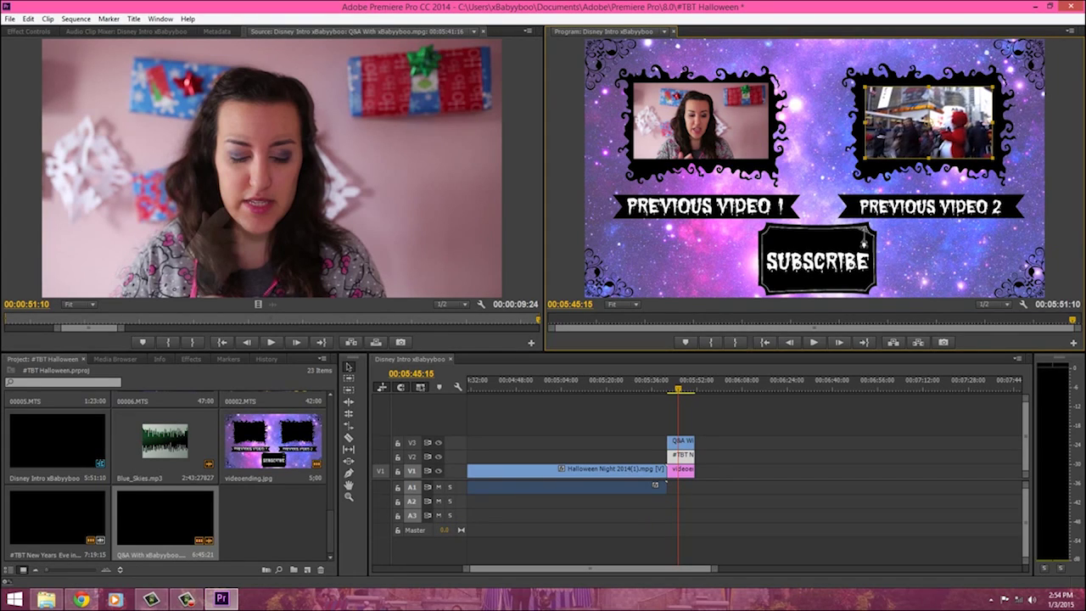
pyautogui.moveTo(929, 121); pyautogui.dragTo(930, 121)
pyautogui.click(814, 168)
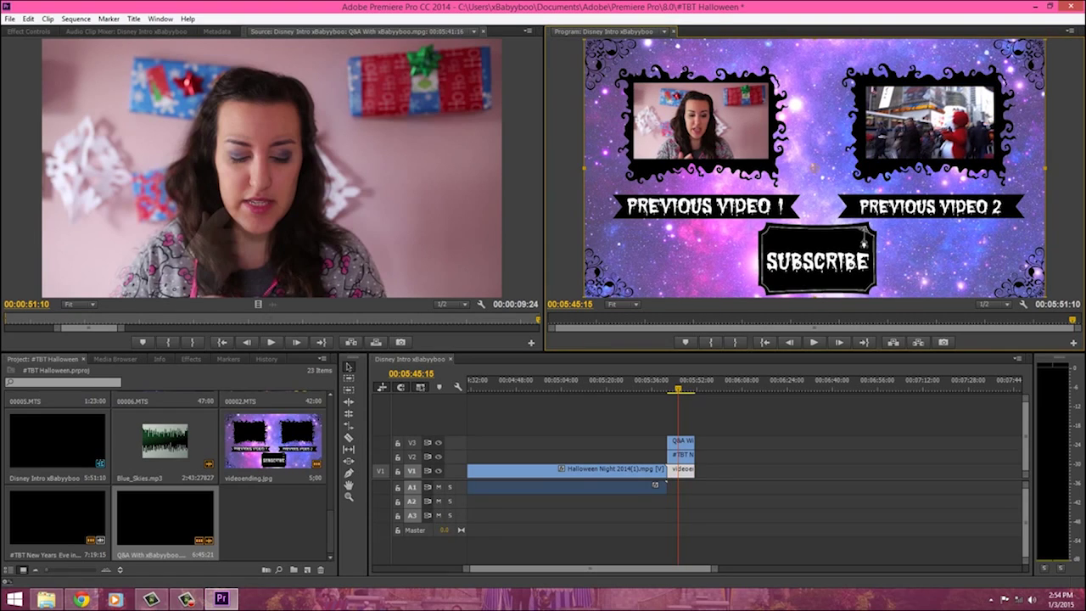
pyautogui.click(793, 410)
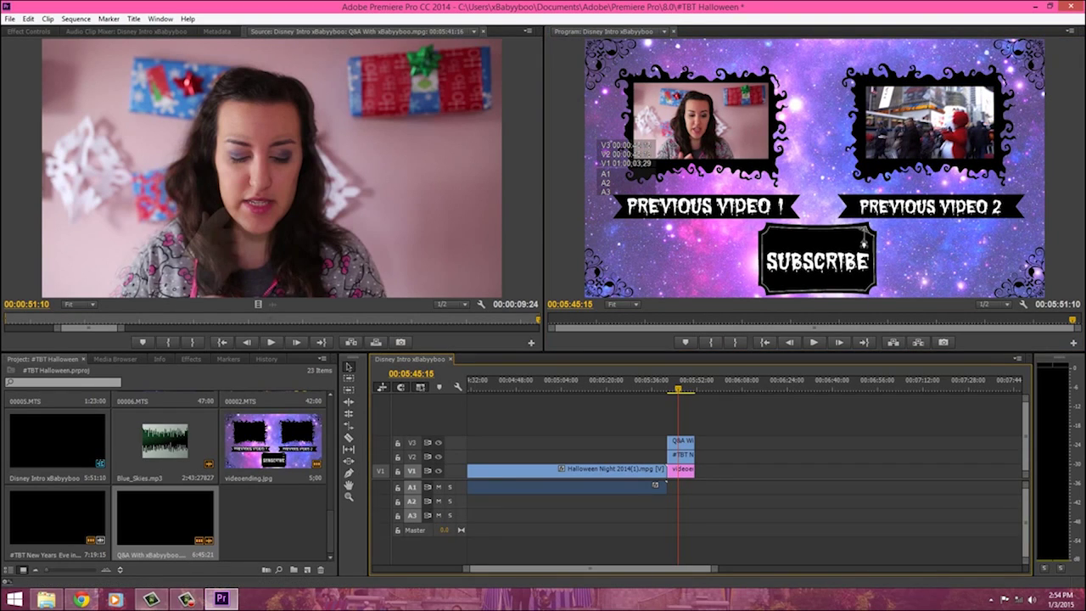
# Preview Neon Storm from the Music folder on Local Disk (J:) and add it to A1 beneath the end screen.
pyautogui.click(46, 599)
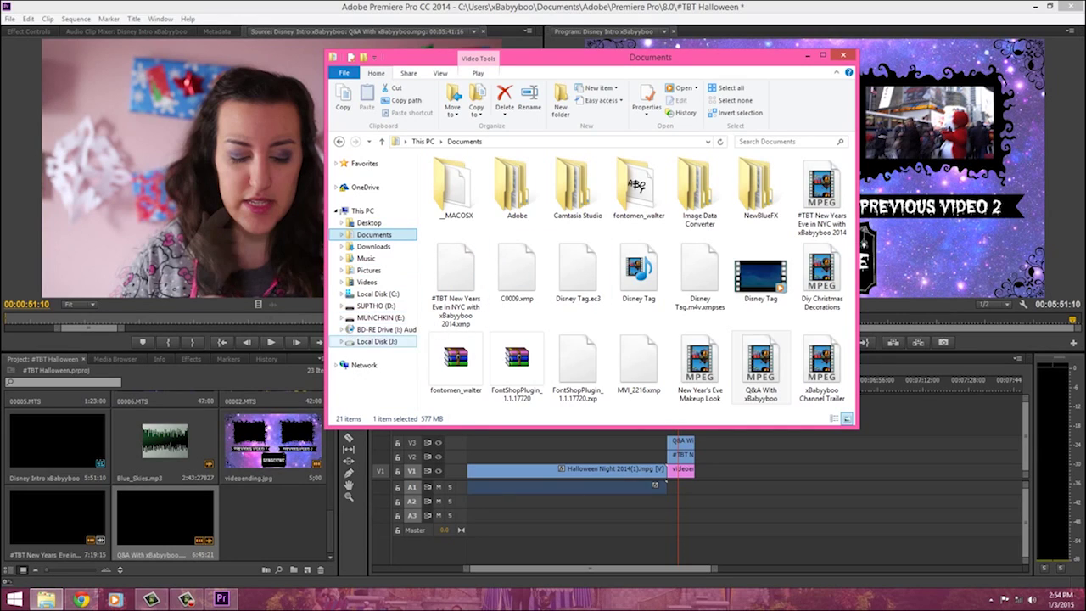
pyautogui.click(376, 341)
pyautogui.doubleClick(449, 235)
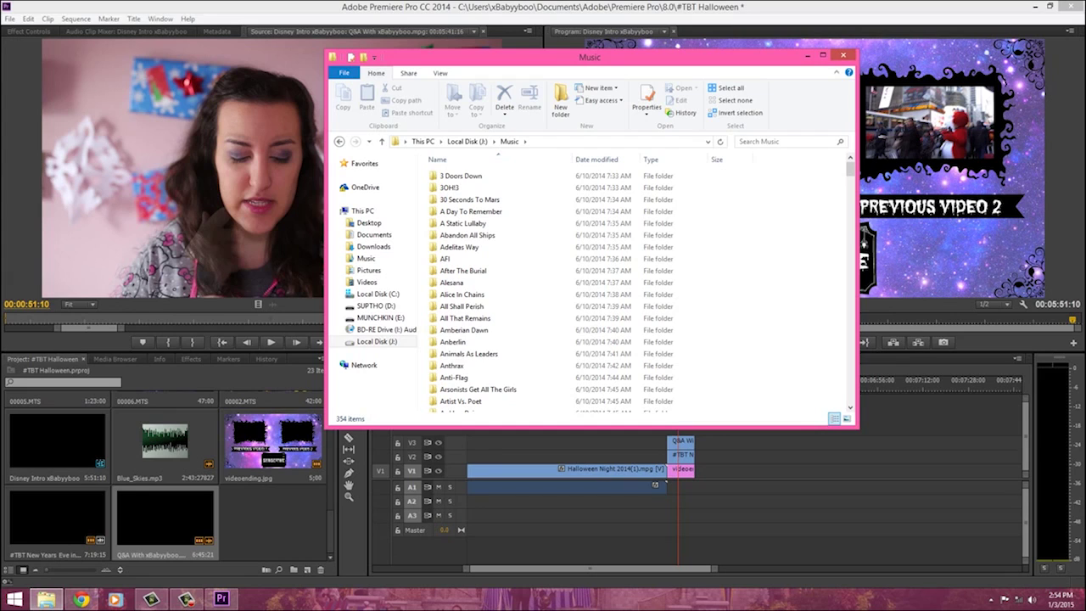
pyautogui.moveTo(850, 168); pyautogui.dragTo(850, 395)
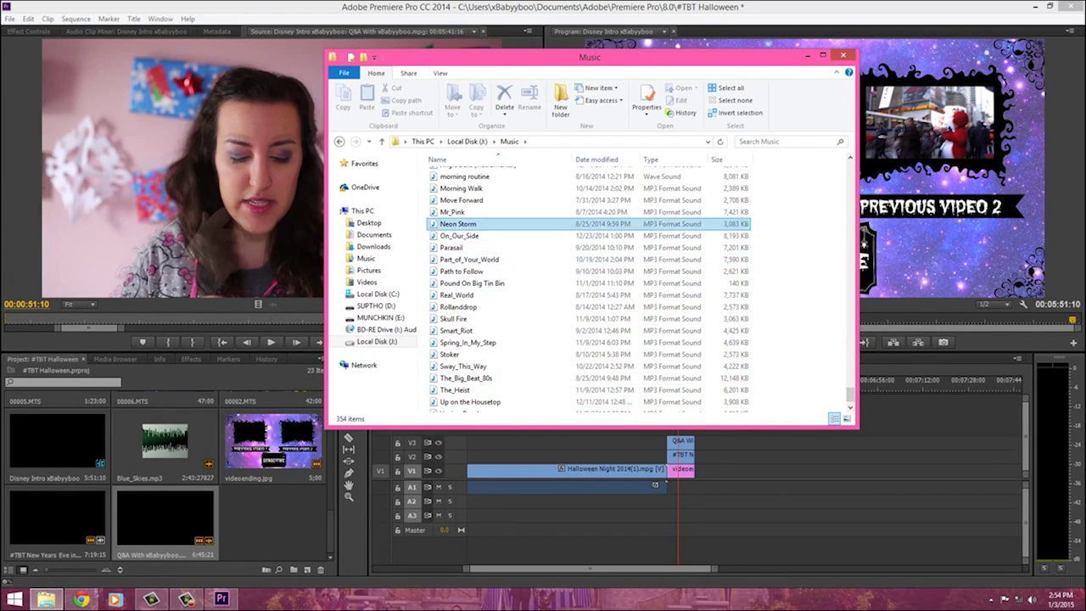
pyautogui.doubleClick(458, 223)
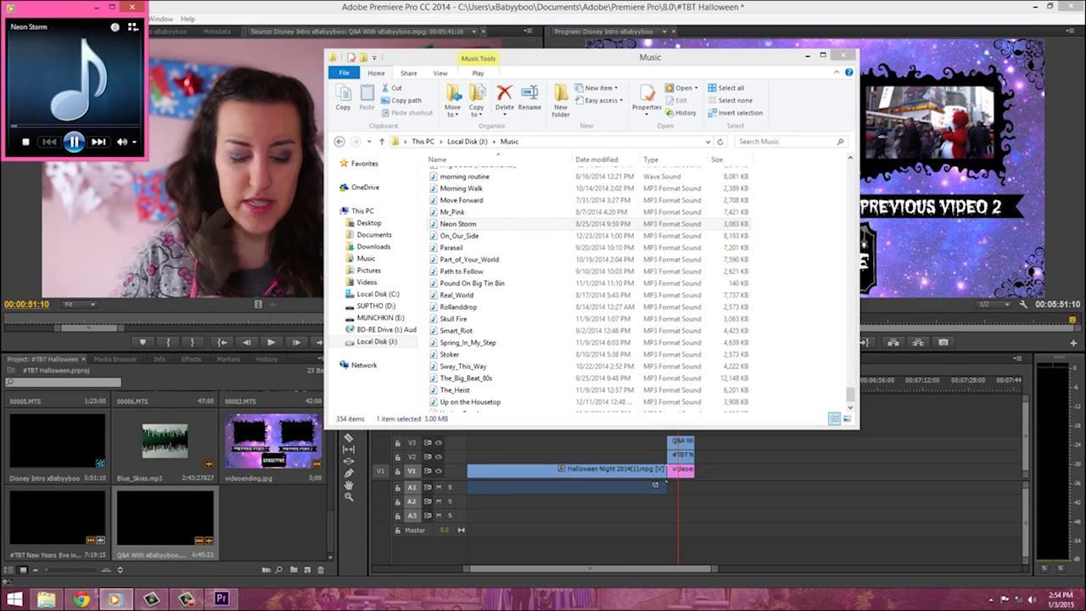
pyautogui.click(458, 224)
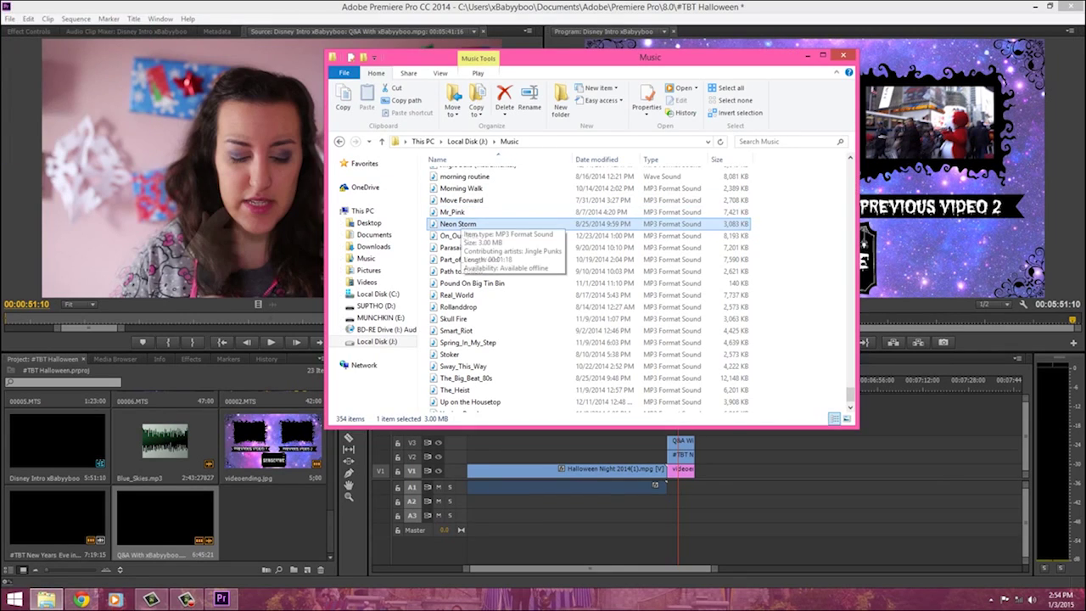
pyautogui.moveTo(458, 223); pyautogui.dragTo(679, 486)
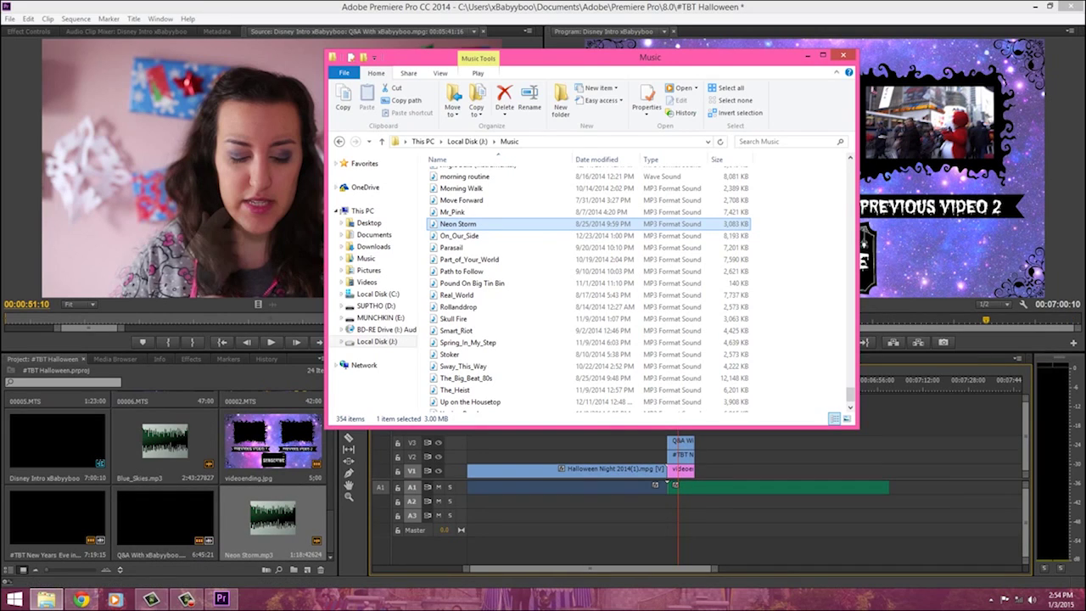
# Cut the Neon Storm track where the videoending image ends and ripple delete the excess music.
pyautogui.hotkey('alt', 'Tab')
pyautogui.click(702, 485)
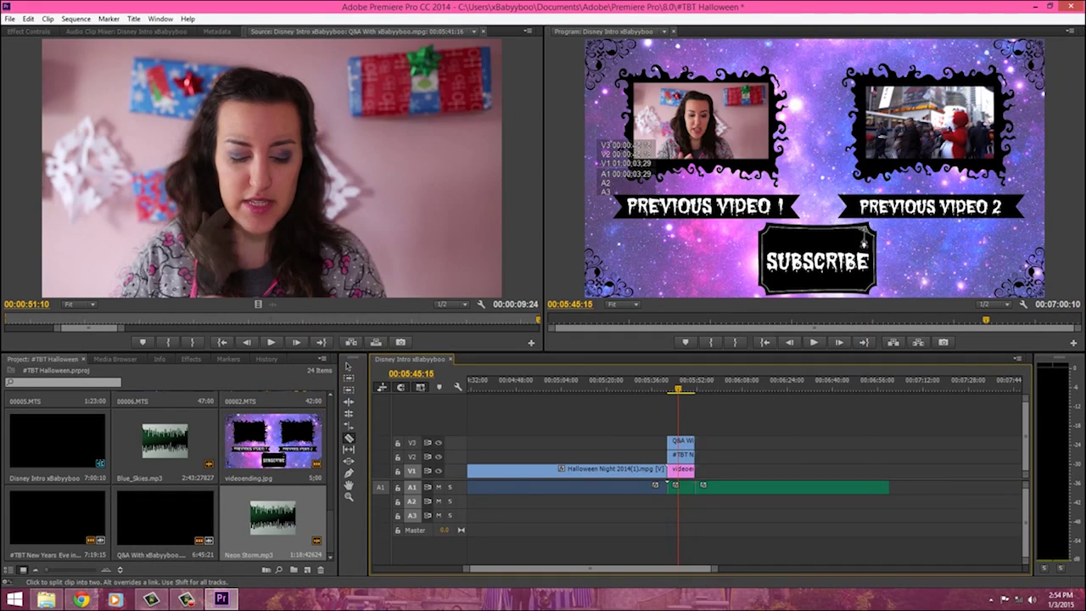
pyautogui.press('v')
pyautogui.rightClick(782, 488)
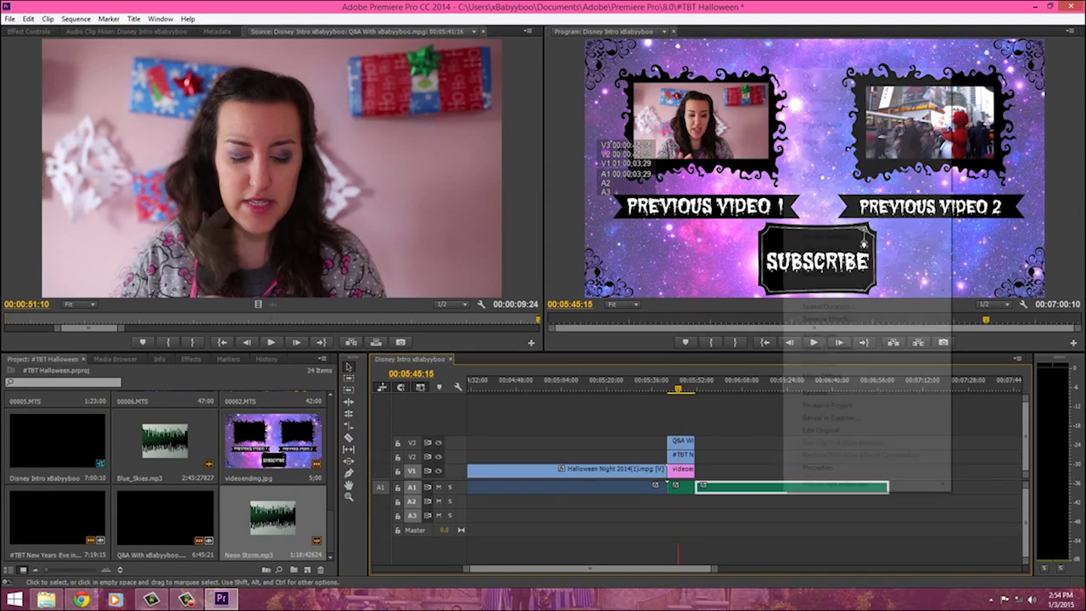
pyautogui.click(822, 124)
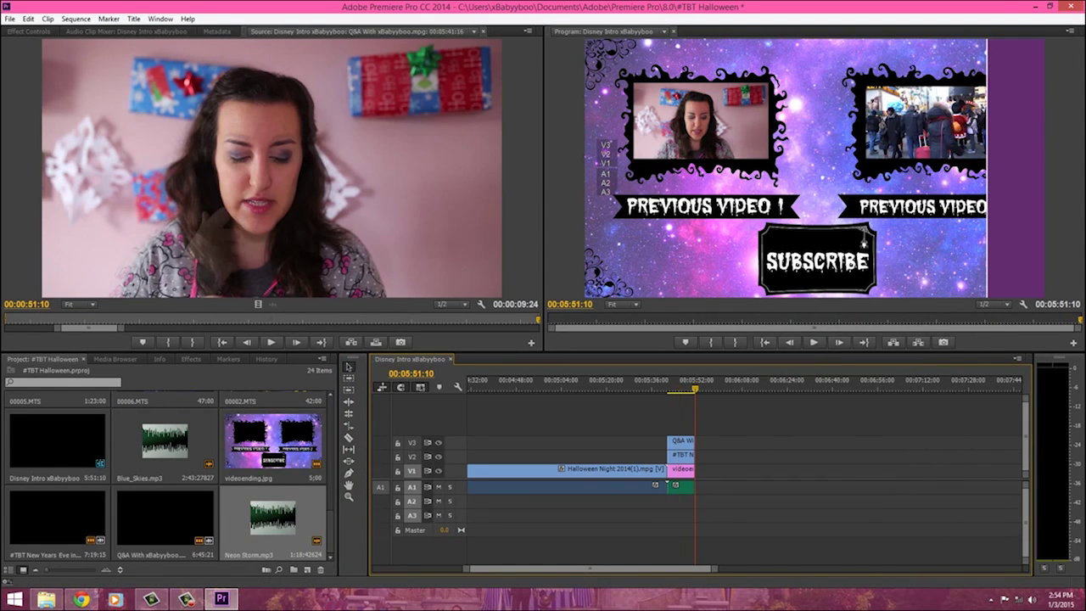
# Play the end screen from its start to check the two previews and the music.
pyautogui.moveTo(695, 387); pyautogui.dragTo(666, 387)
pyautogui.click(813, 342)
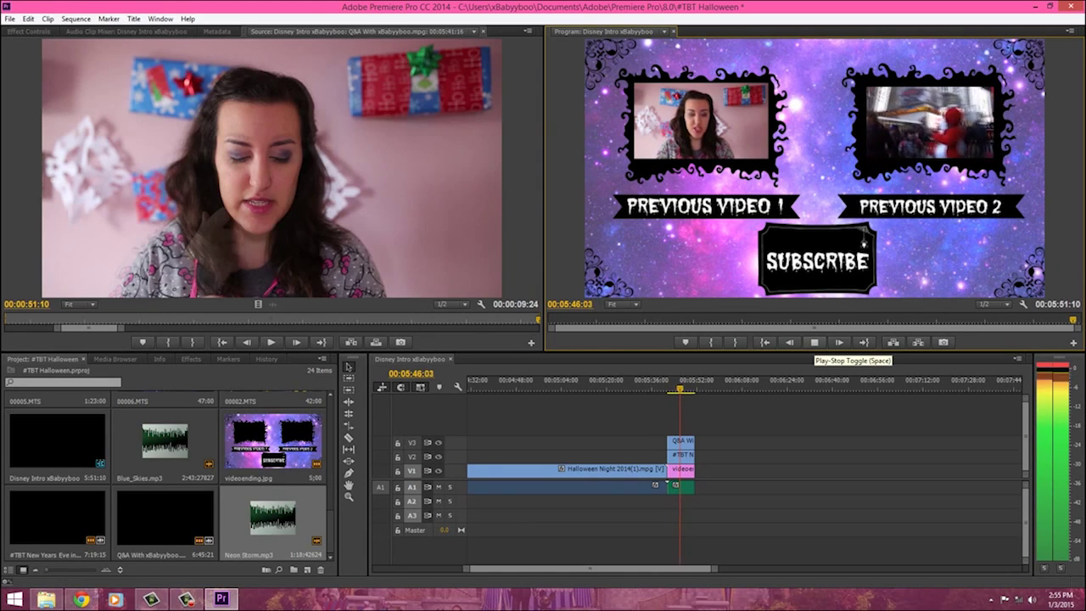
pyautogui.press('space')
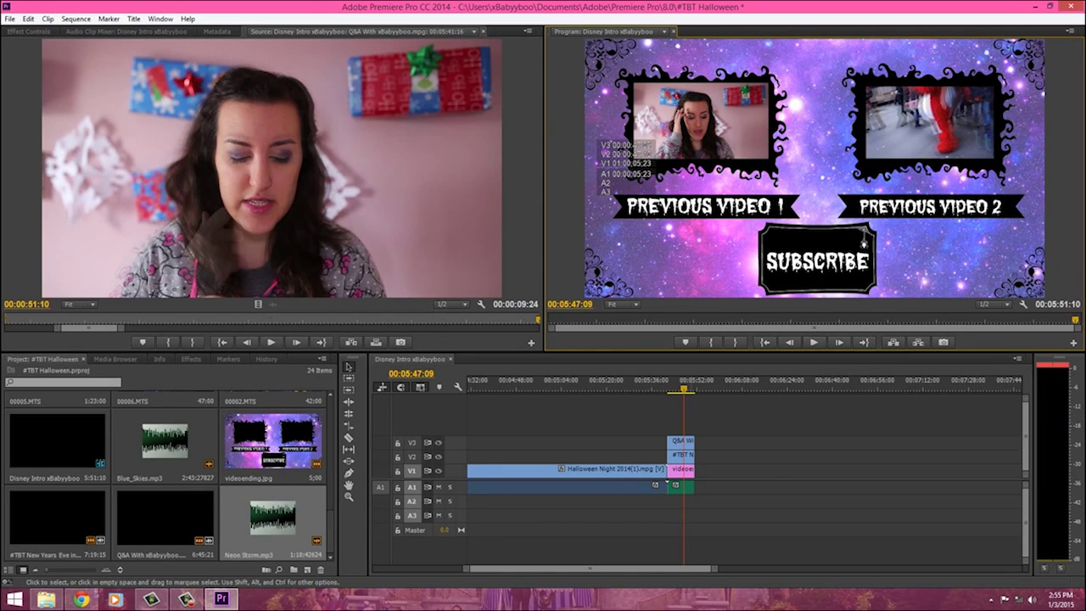
# Apply the default transitions to all clips in the sequence, accepting repeated frames where media is insufficient.
pyautogui.moveTo(590, 569); pyautogui.dragTo(581, 569)
pyautogui.moveTo(800, 510); pyautogui.dragTo(468, 443)
pyautogui.click(75, 19)
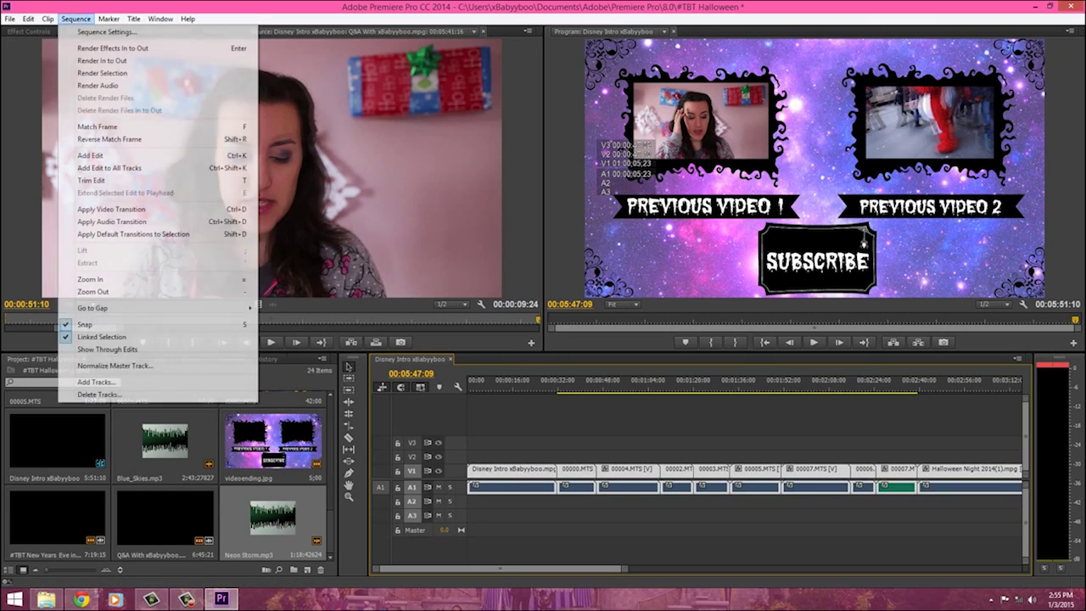
pyautogui.click(133, 233)
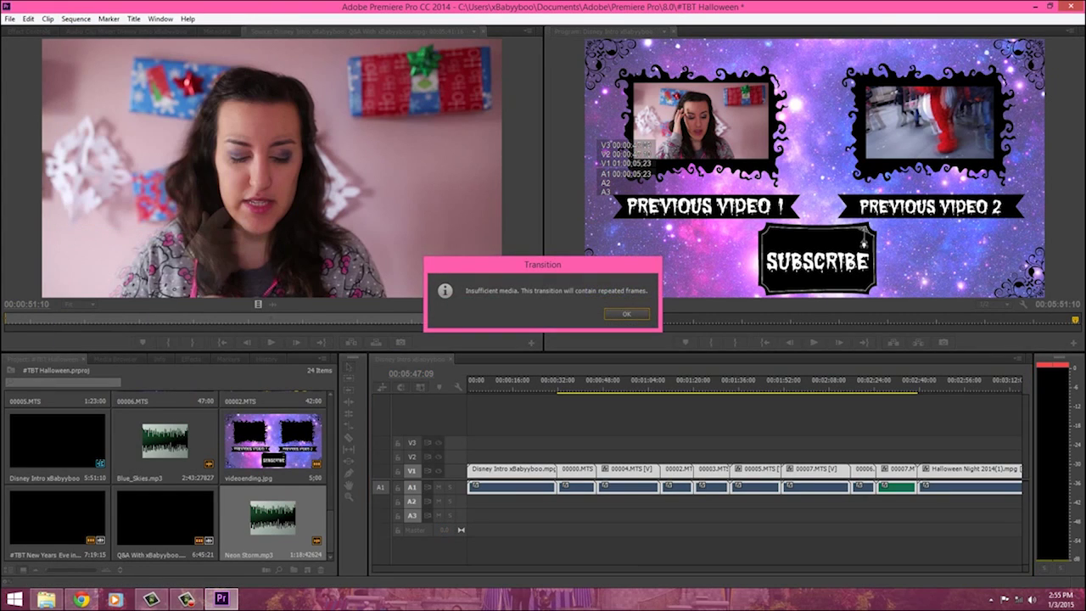
pyautogui.click(626, 313)
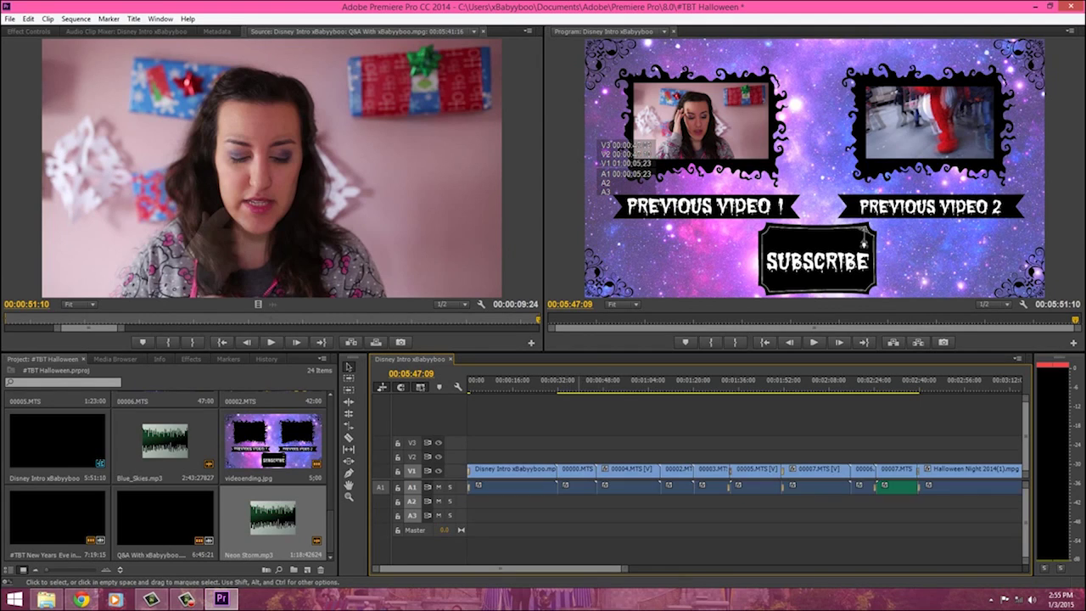
# Add default transitions at the four cuts from the Disney intro through 00000.MTS, 00004.MTS and 00002.MTS to 00003.MTS.
pyautogui.rightClick(557, 476)
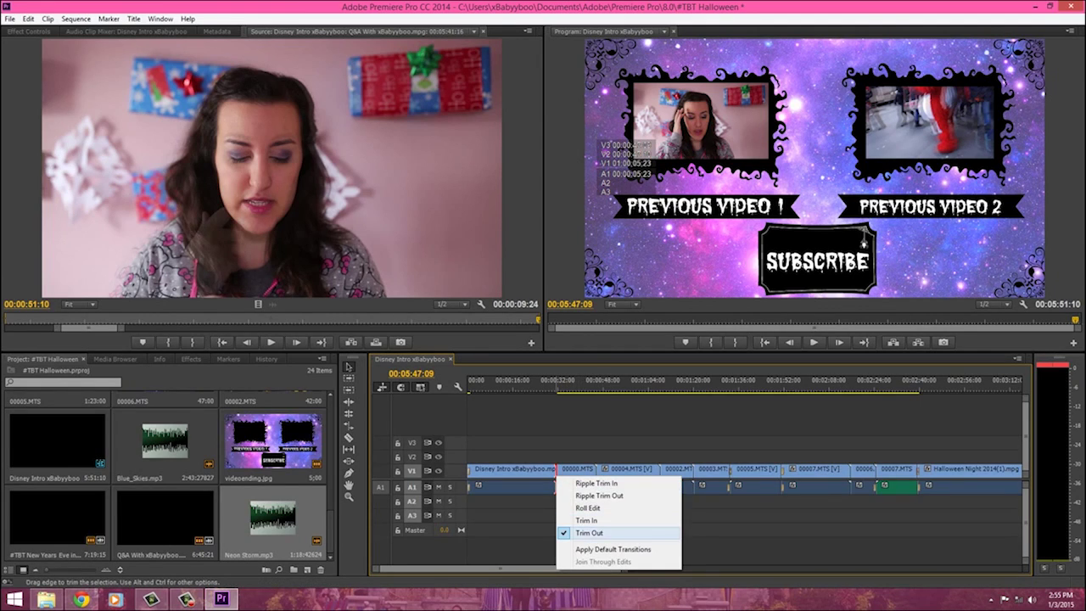
pyautogui.click(612, 549)
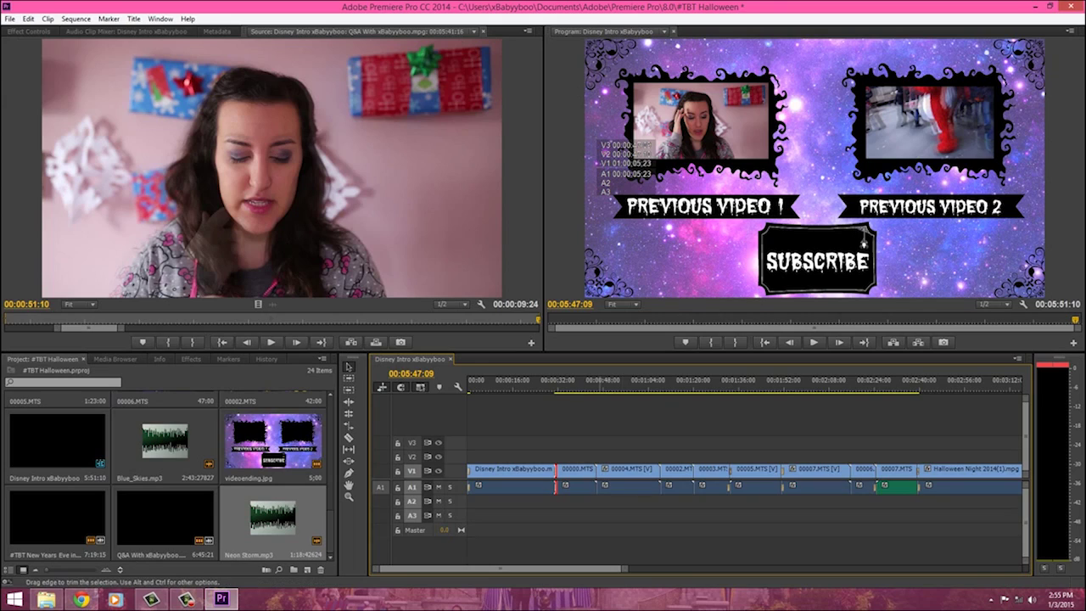
pyautogui.rightClick(597, 475)
pyautogui.click(613, 547)
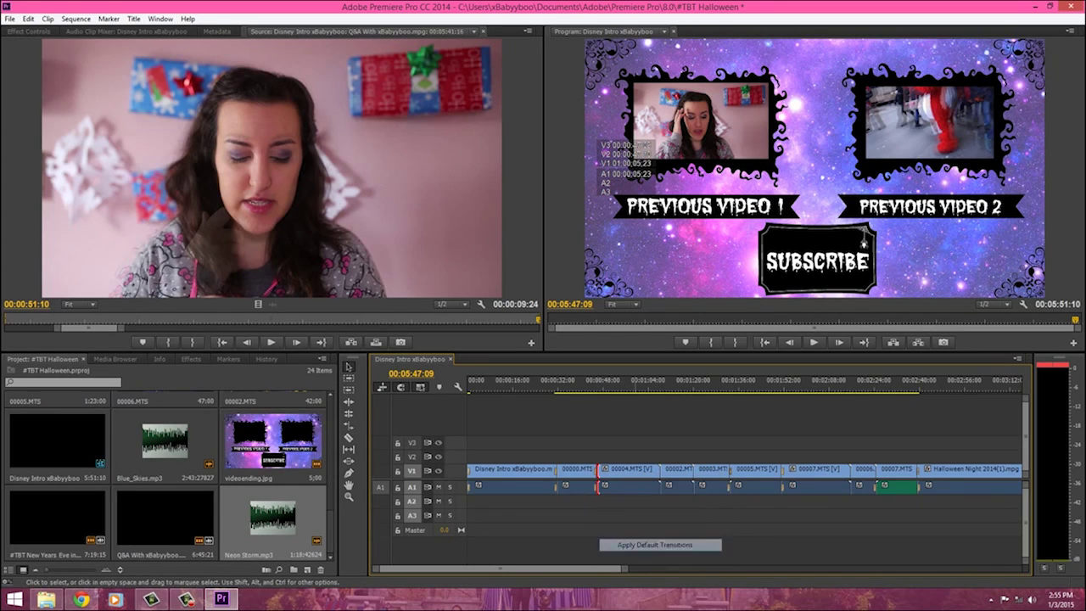
pyautogui.rightClick(661, 475)
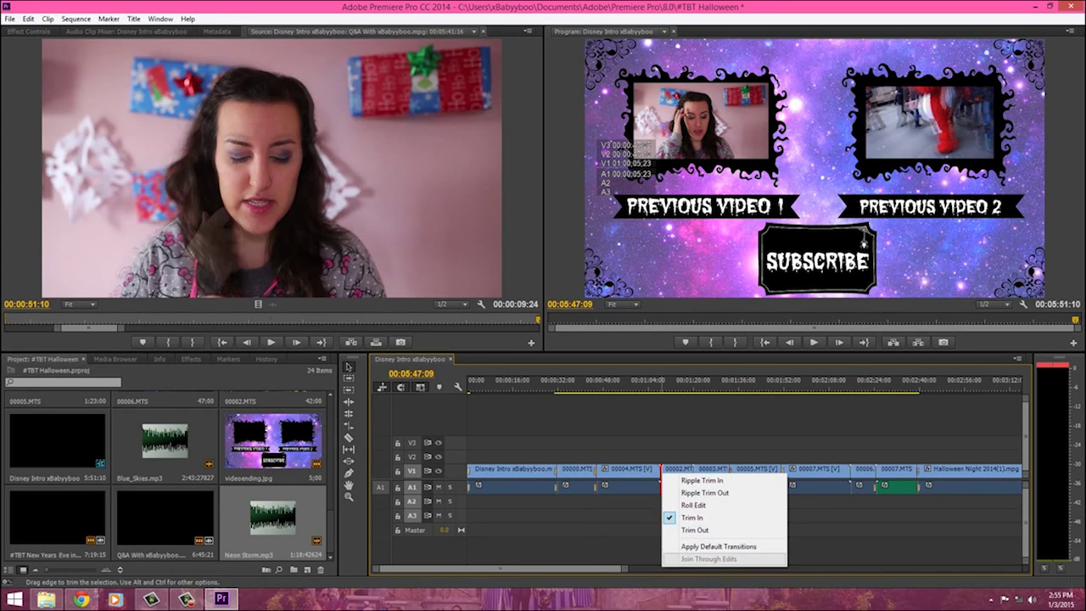
pyautogui.click(717, 546)
pyautogui.rightClick(691, 475)
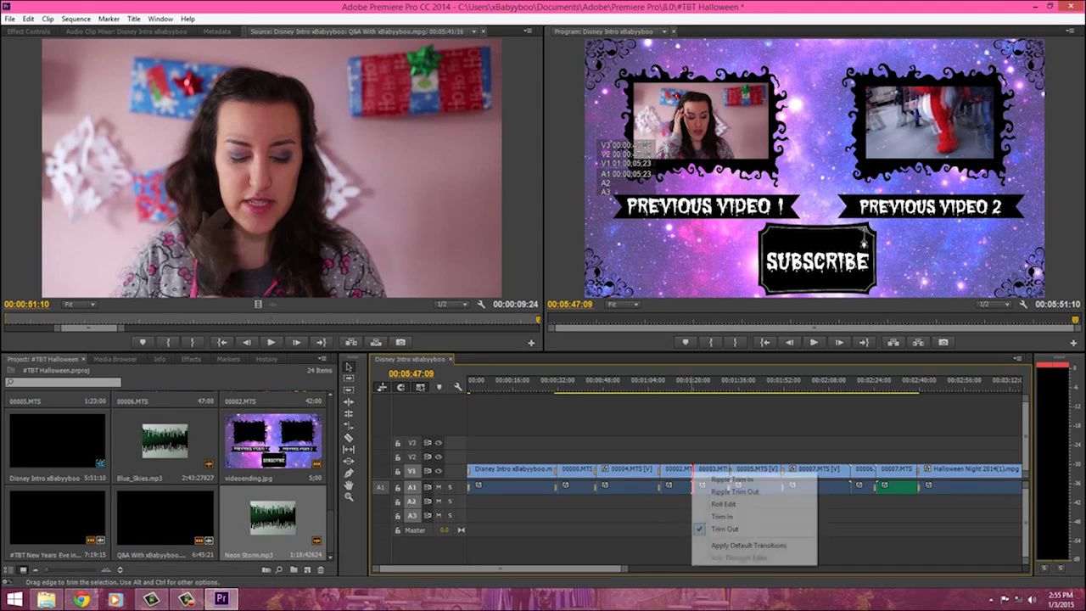
pyautogui.click(717, 546)
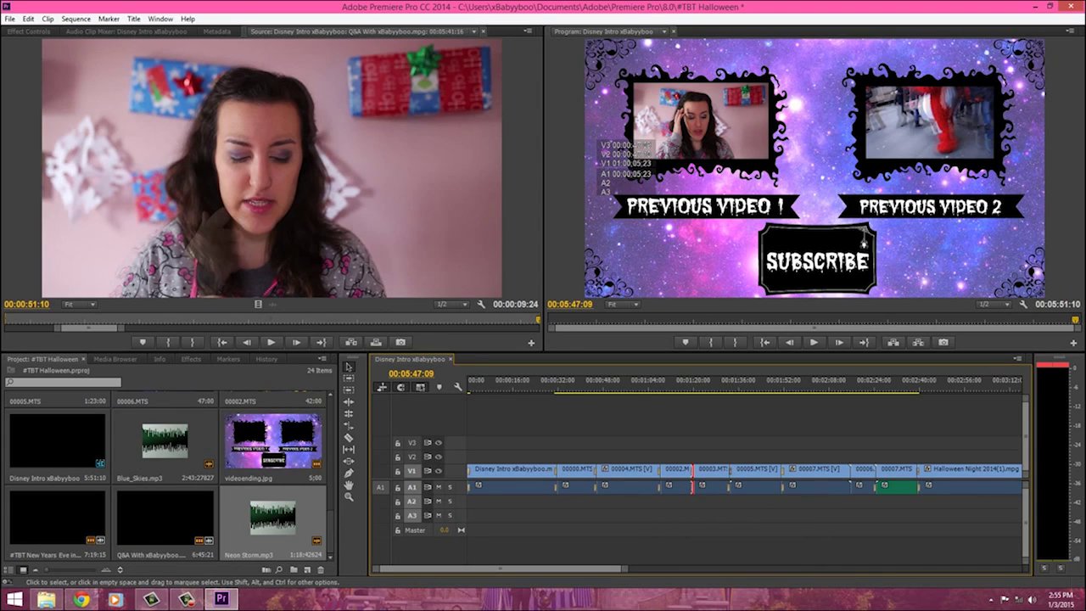
# Add default transitions at both ends of the 00006.MTS clip, between the two 00007.MTS clips.
pyautogui.rightClick(852, 477)
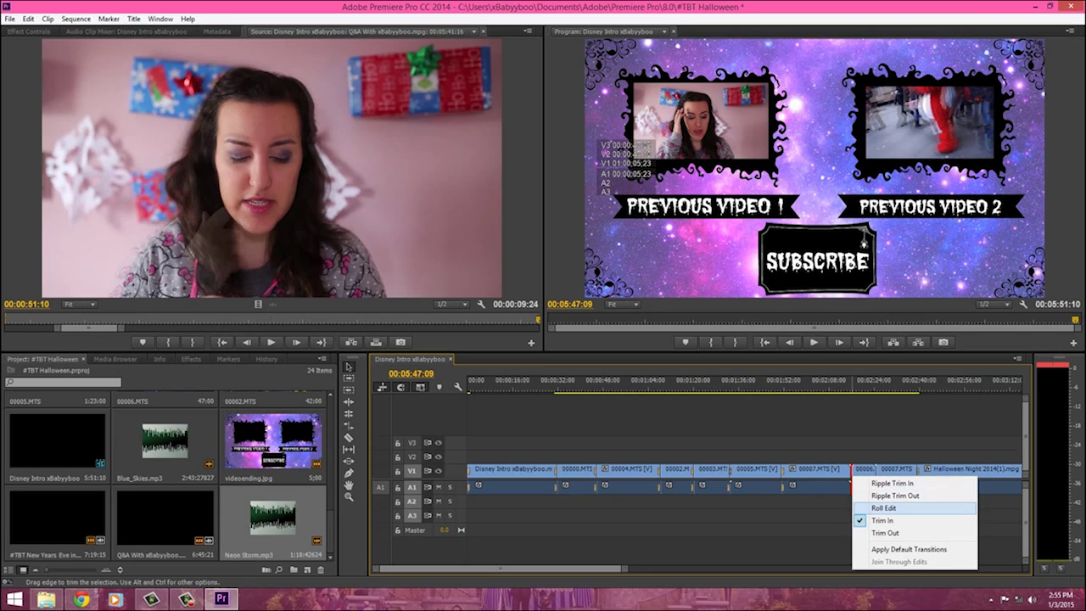
pyautogui.click(908, 548)
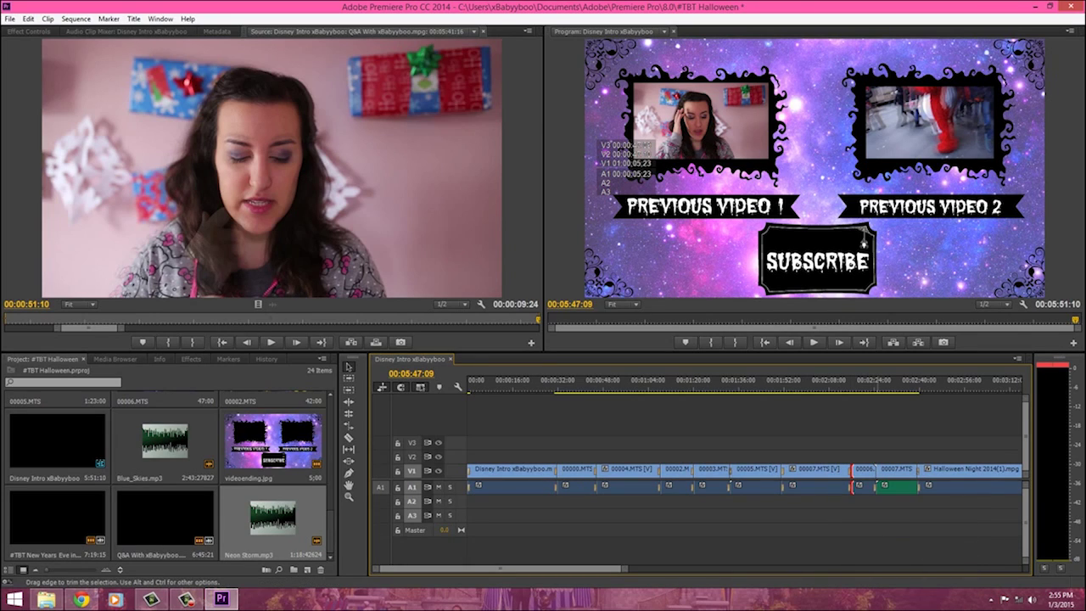
pyautogui.rightClick(875, 477)
pyautogui.click(908, 548)
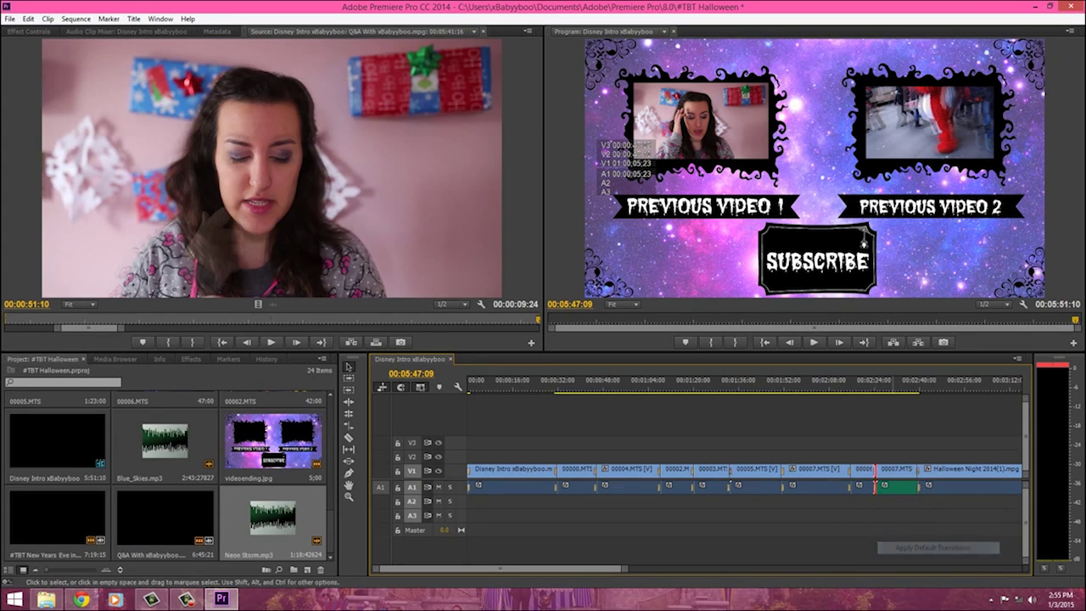
# Add a default transition at the cut between the Halloween Night 2014(1).mpg clip and the videoending image.
pyautogui.moveTo(501, 569); pyautogui.dragTo(707, 568)
pyautogui.moveTo(555, 569); pyautogui.dragTo(578, 568)
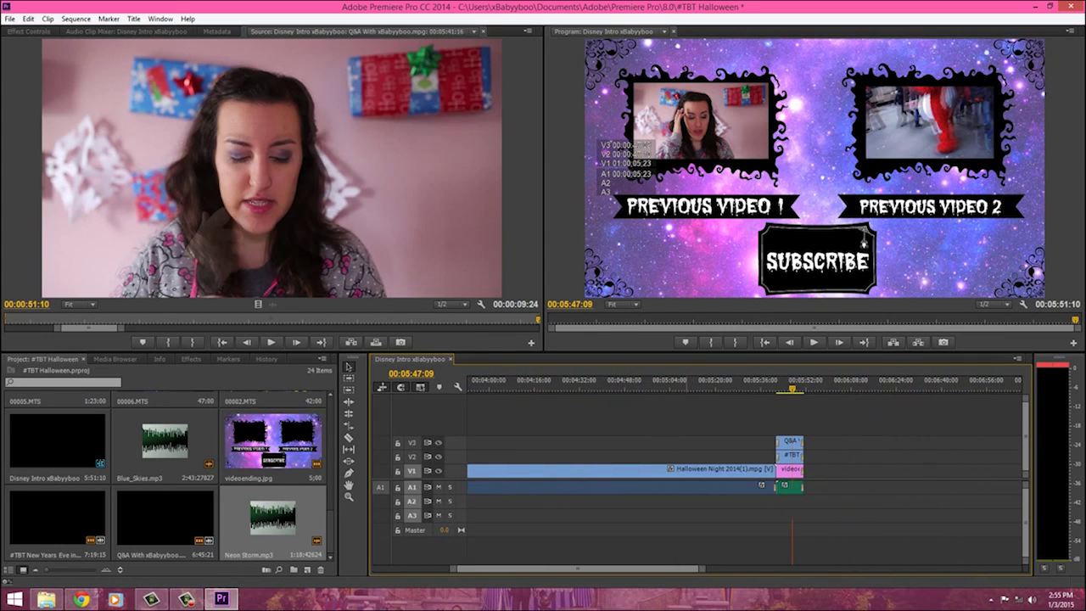
pyautogui.rightClick(775, 466)
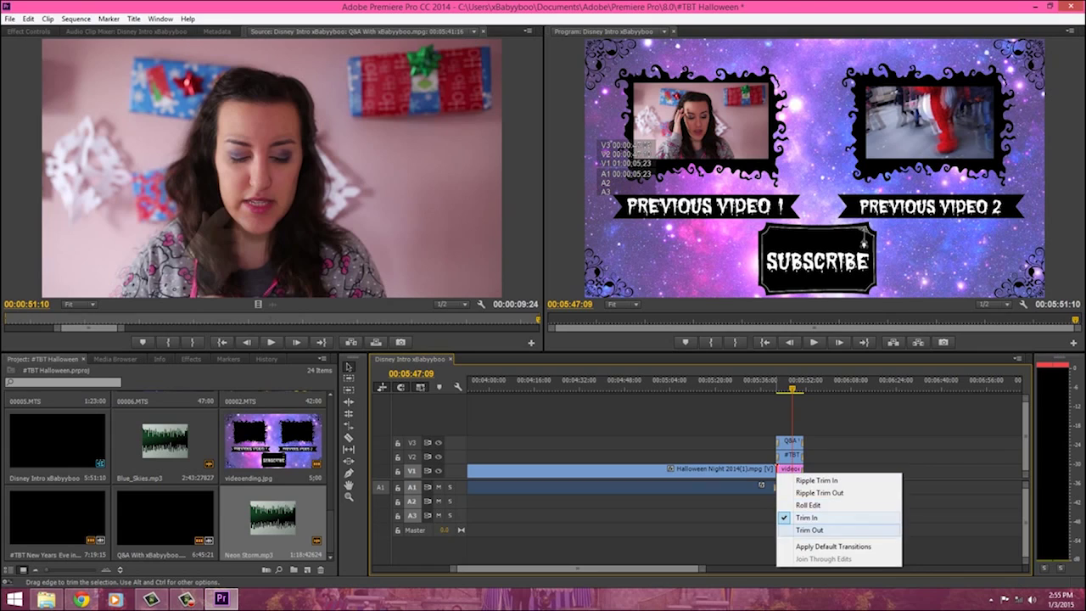
pyautogui.click(815, 547)
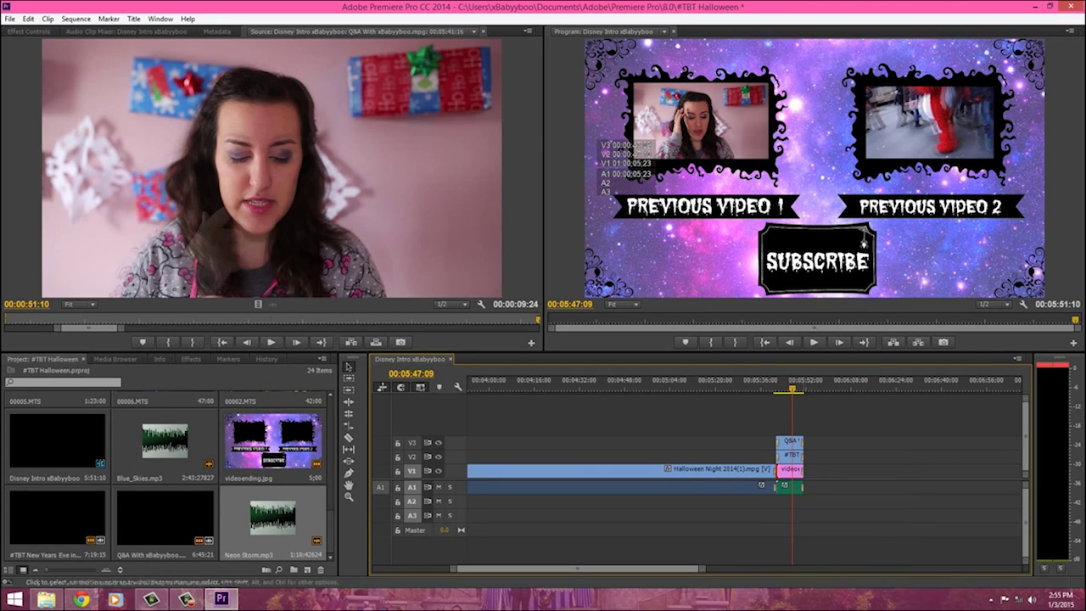
# Return the playhead to the start of the sequence and set up a media export with the HD 1080p 29.97 preset.
pyautogui.moveTo(791, 389); pyautogui.dragTo(464, 389)
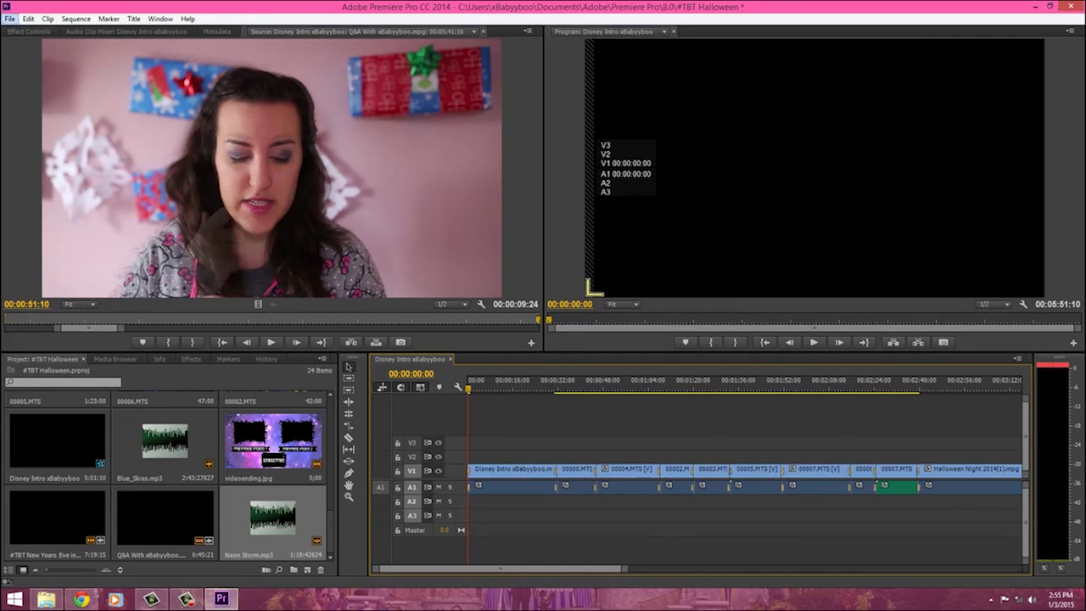
pyautogui.click(9, 19)
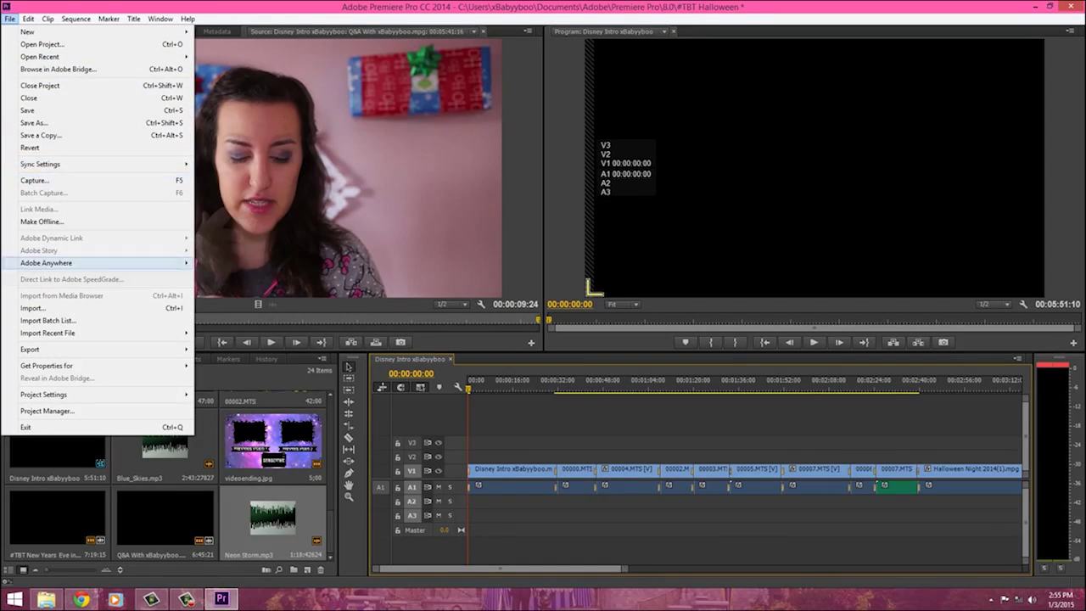
pyautogui.moveTo(51, 349)
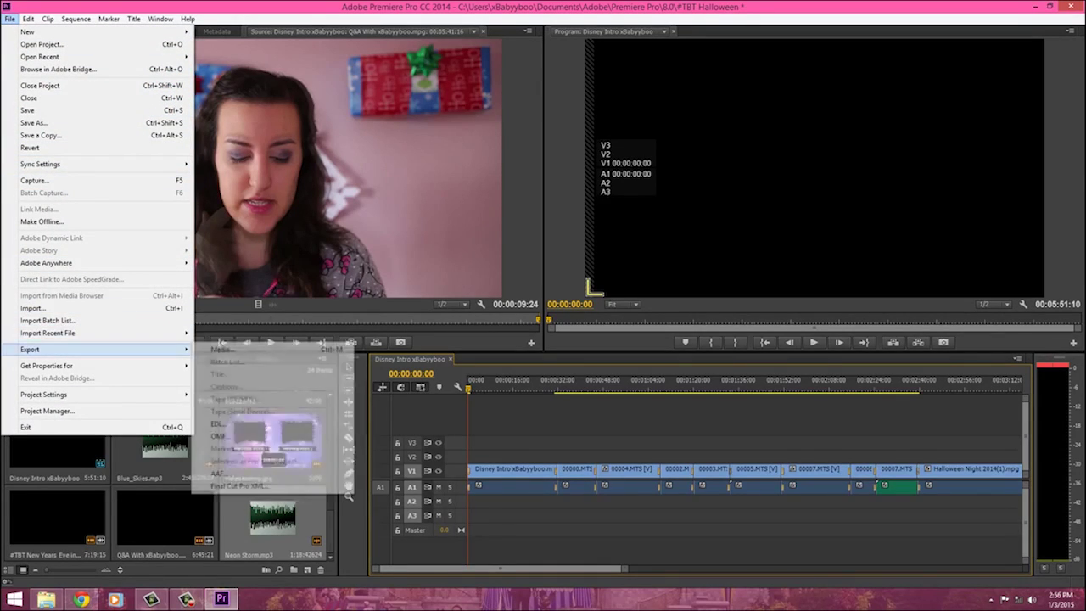
pyautogui.click(222, 349)
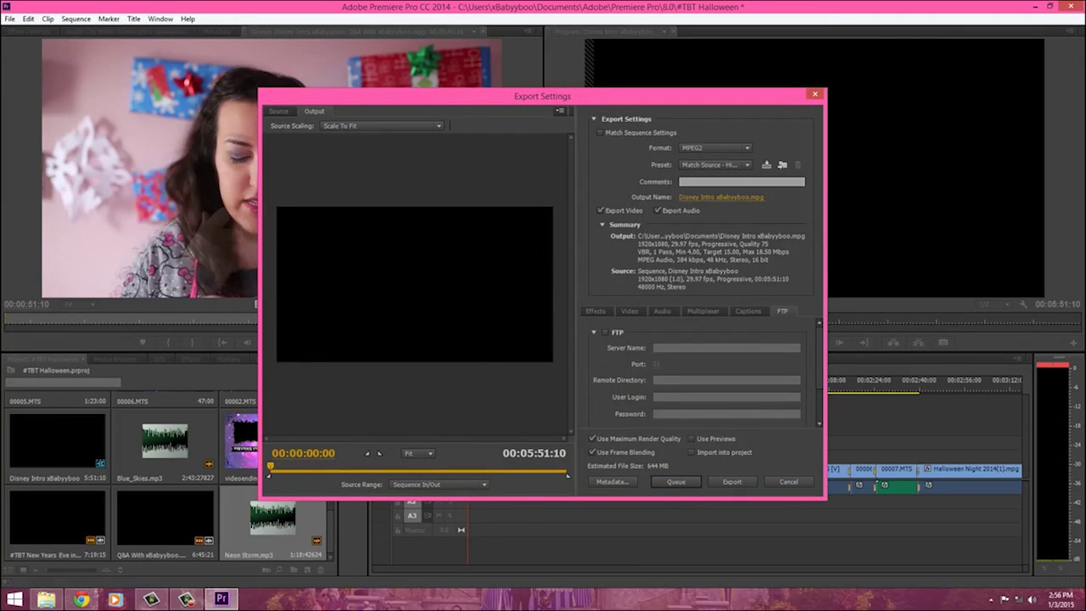
pyautogui.click(714, 165)
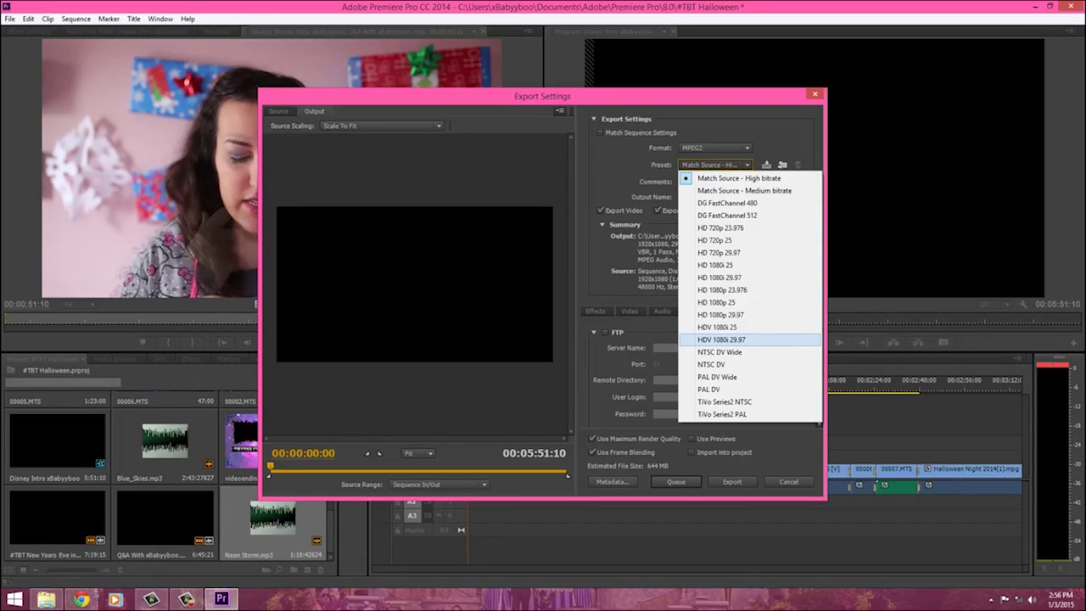
pyautogui.click(721, 315)
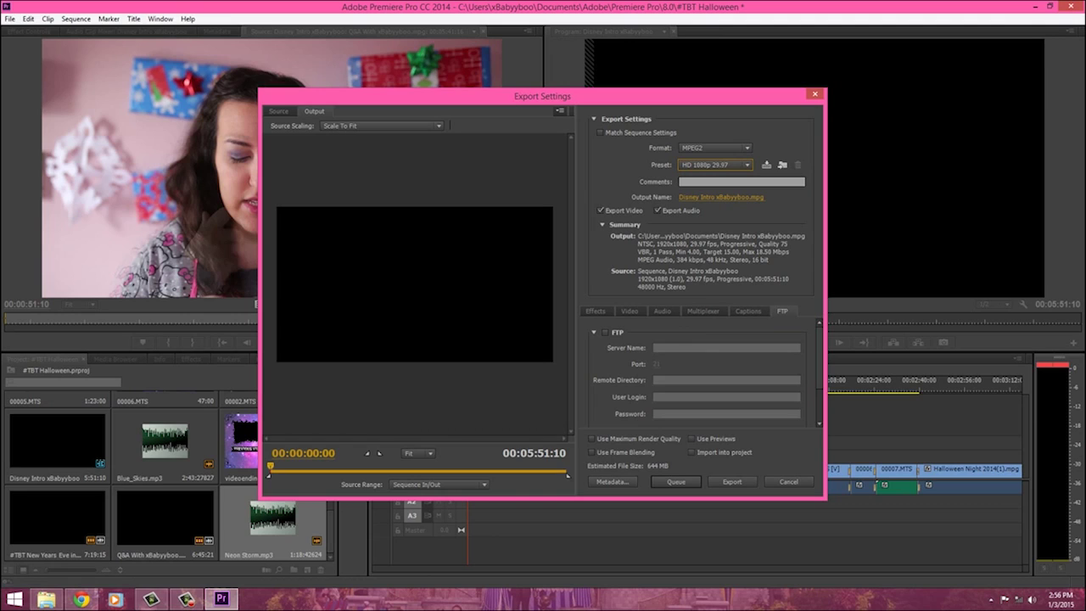
# Name the export output file #TBT Halloween Night 2014 and save it in Documents as an .mpg video.
pyautogui.click(721, 197)
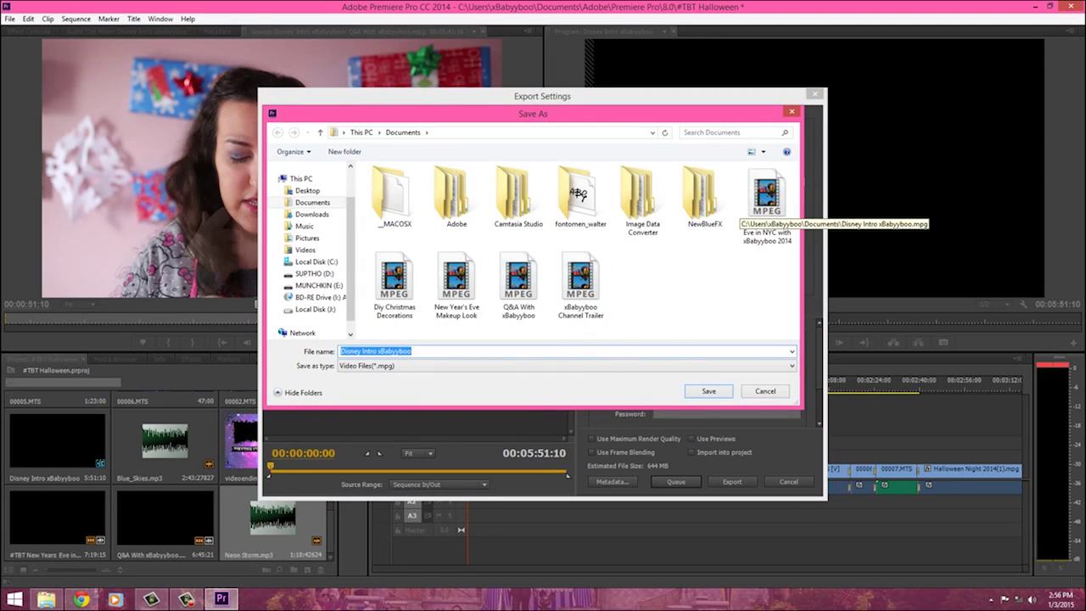
pyautogui.write('#TB')
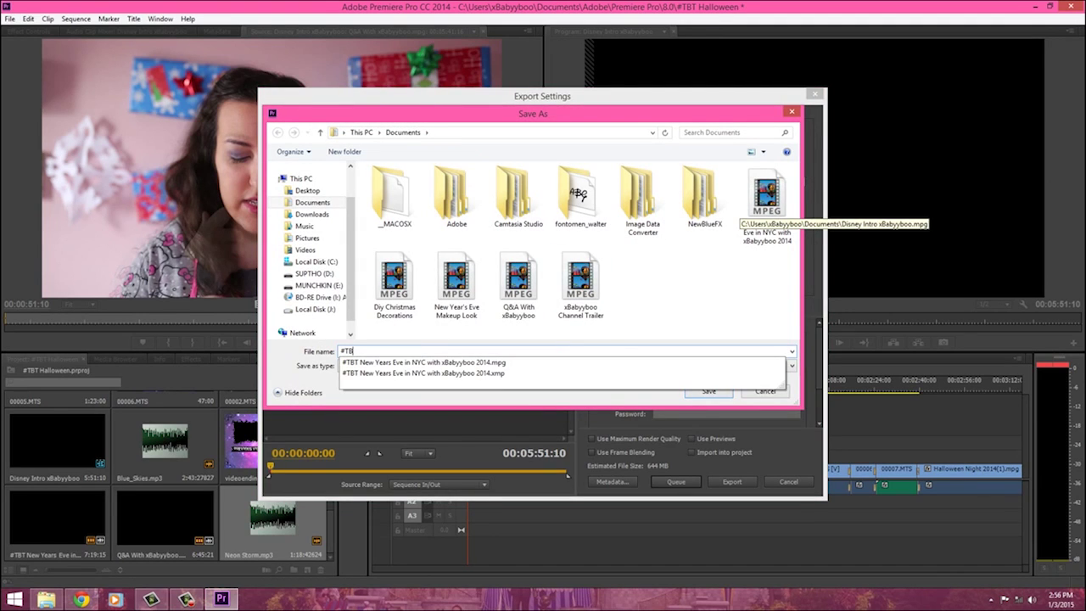
pyautogui.write('T Halloween Night 2014')
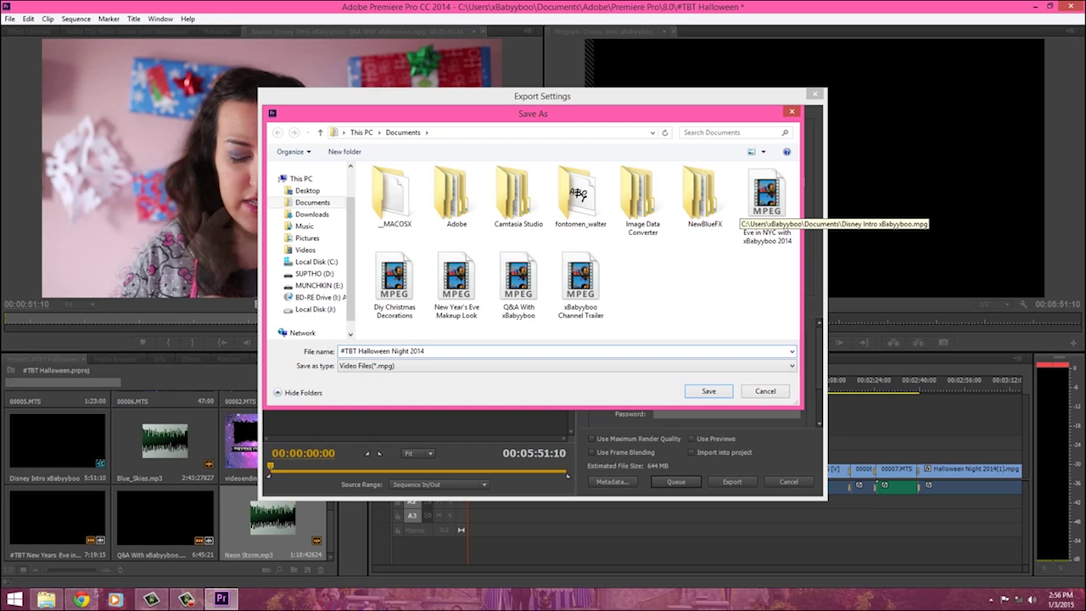
pyautogui.click(565, 365)
pyautogui.click(565, 379)
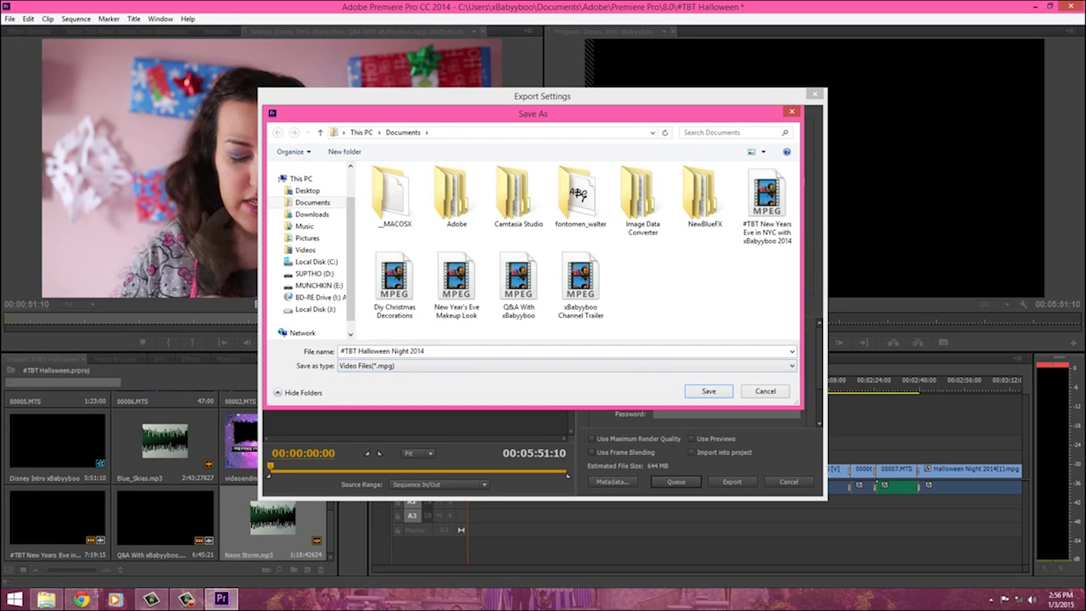
pyautogui.press('Return')
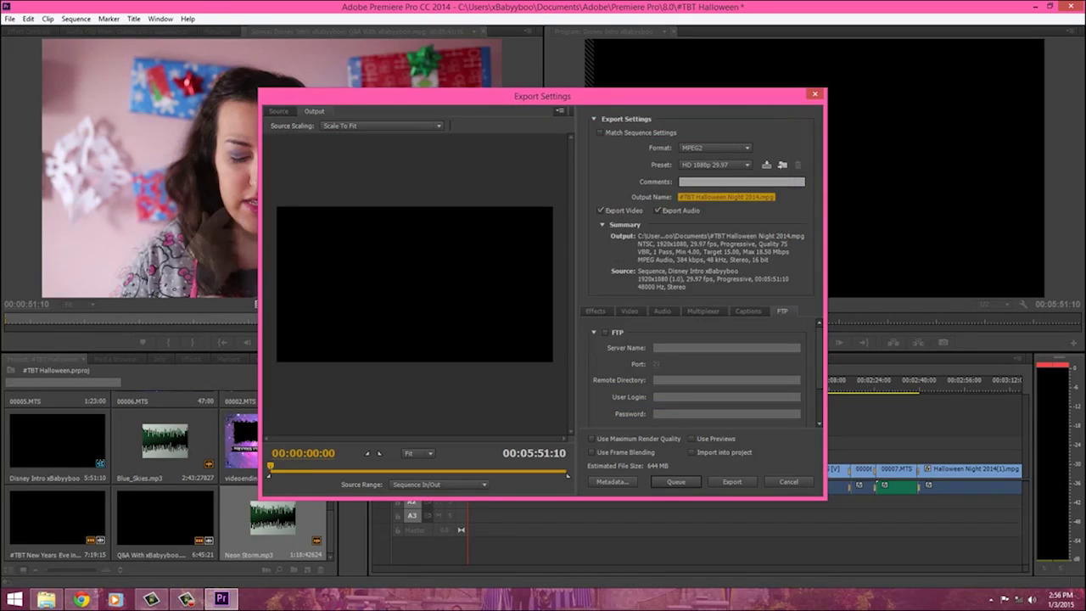
# Set the export's video quality to 100 and its frame rate to 30.
pyautogui.click(629, 311)
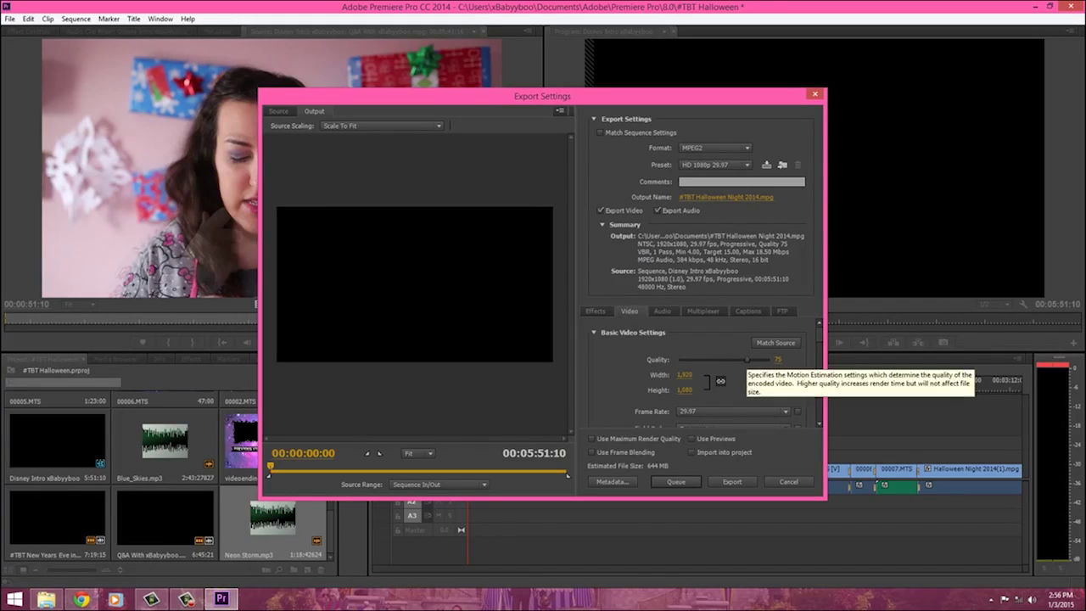
pyautogui.moveTo(746, 360); pyautogui.dragTo(752, 360)
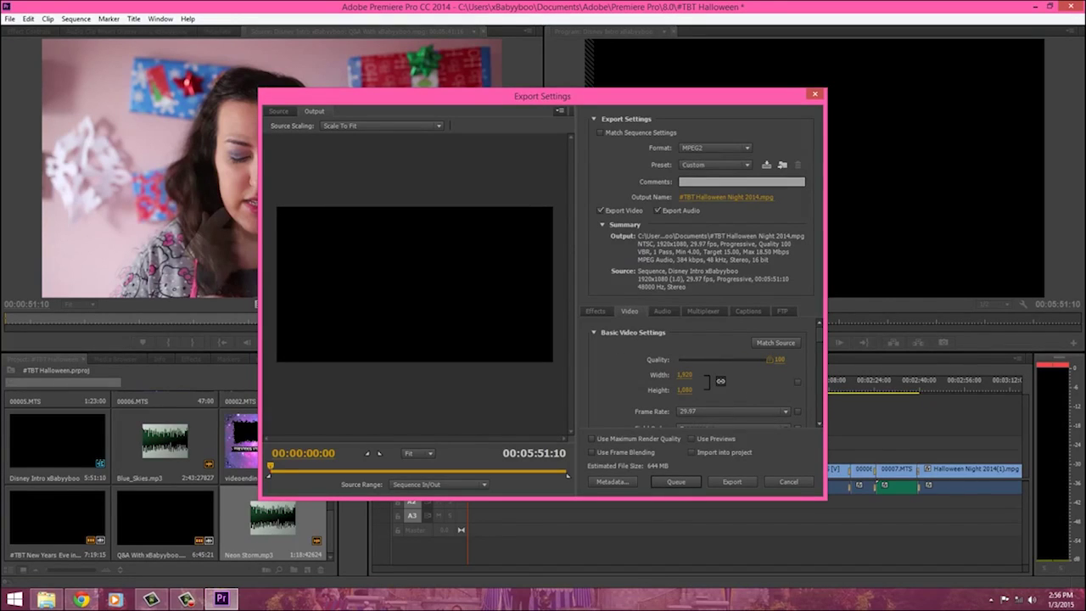
pyautogui.moveTo(819, 334); pyautogui.dragTo(819, 343)
pyautogui.click(733, 351)
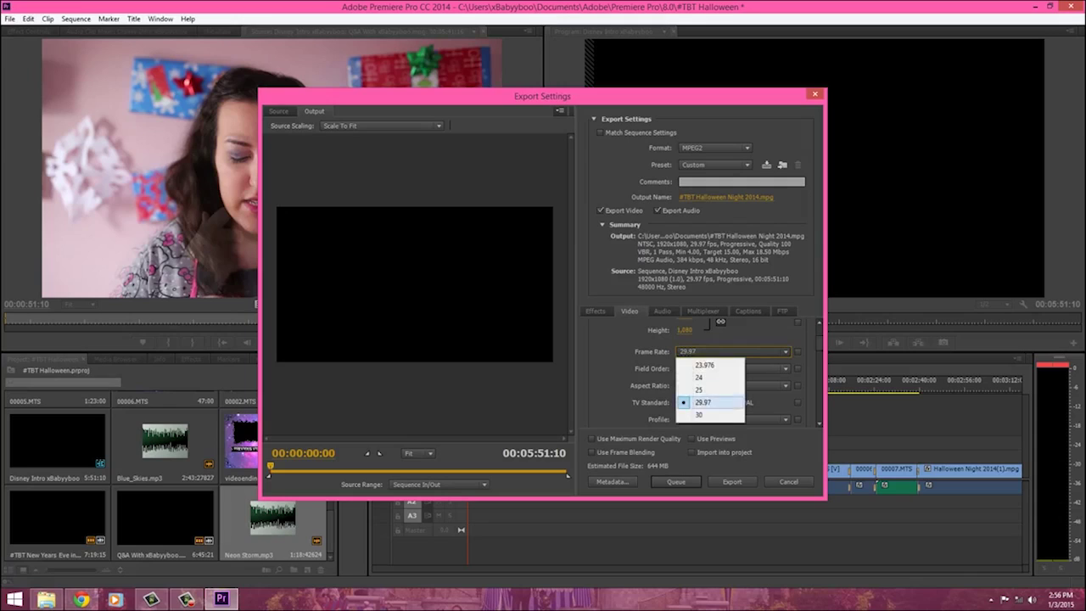
pyautogui.click(700, 414)
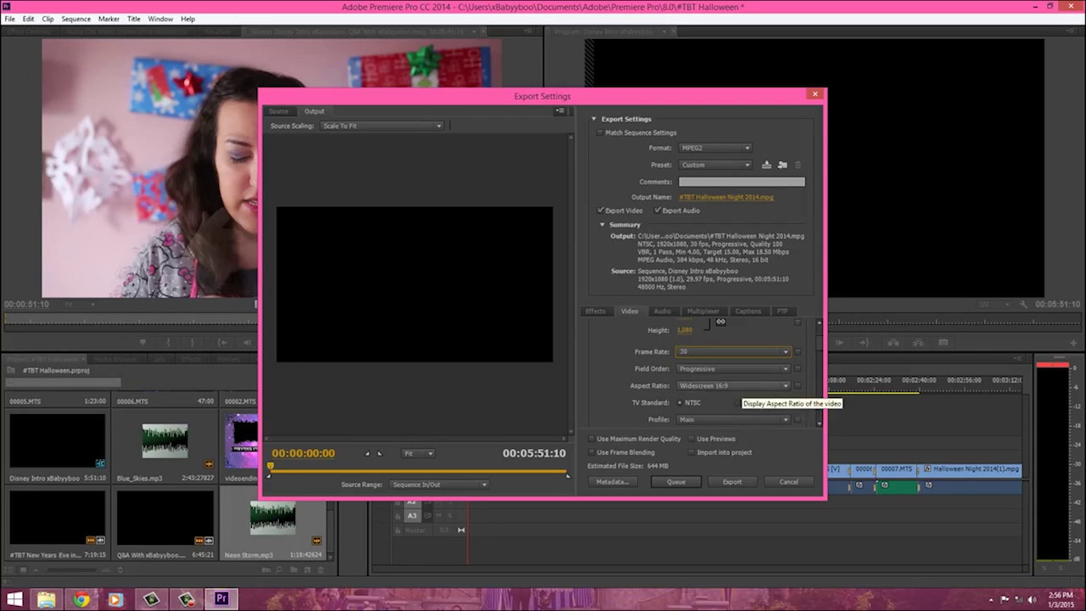
# Enable Render at Maximum Depth and review the remaining bitrate, GOP and advanced video settings.
pyautogui.scroll(-5, 798, 401)
pyautogui.scroll(2, 704, 374)
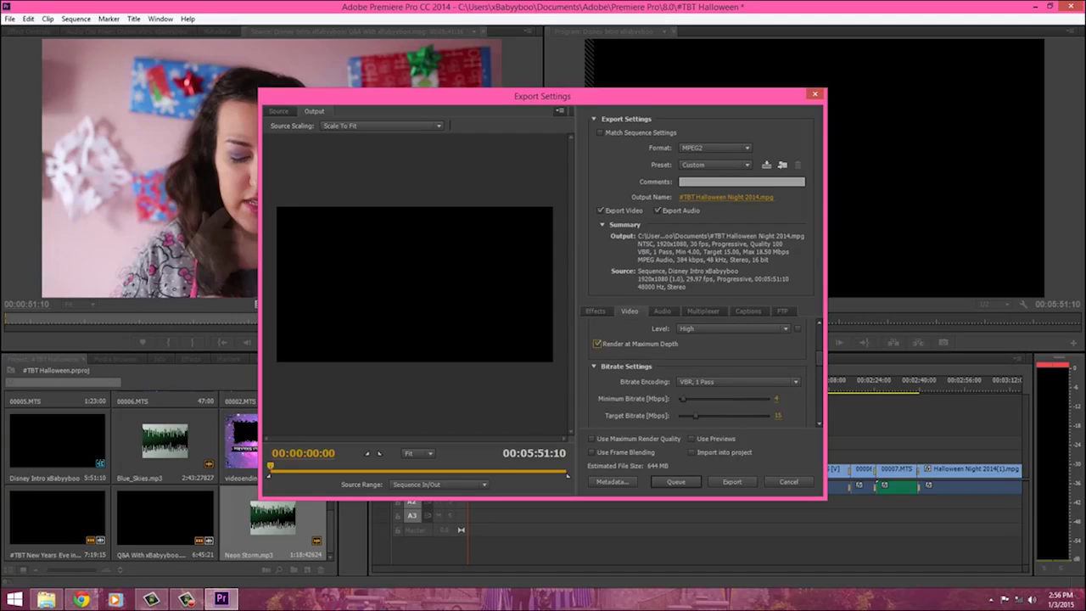
pyautogui.scroll(-10, 707, 373)
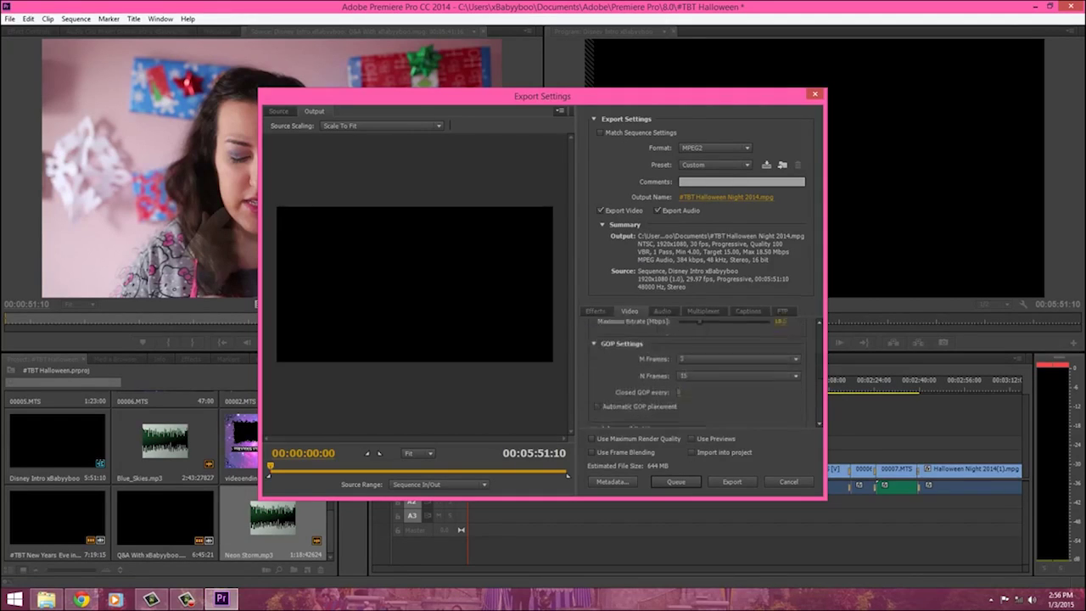
pyautogui.scroll(-2, 708, 374)
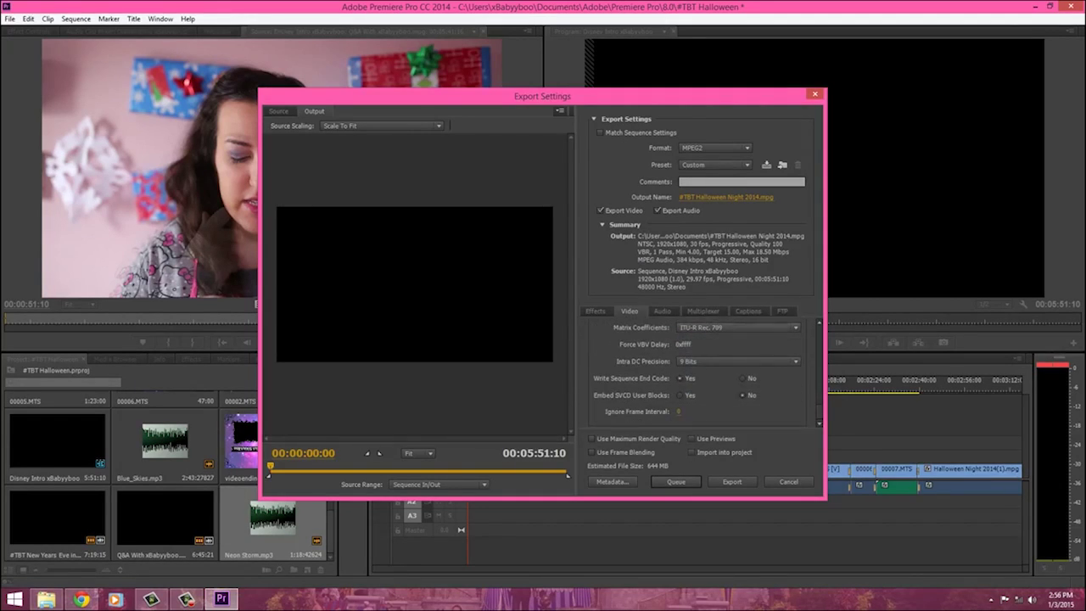
# Switch the export's audio format to Dolby Digital and set the room type to Large Room, X curve monitor.
pyautogui.click(662, 310)
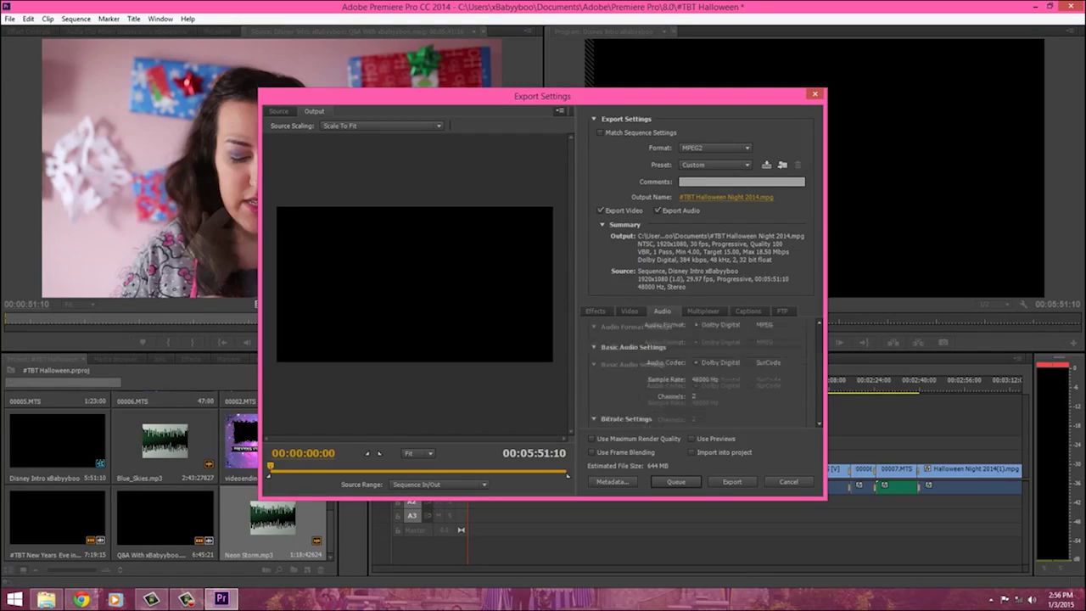
pyautogui.scroll(-6, 704, 373)
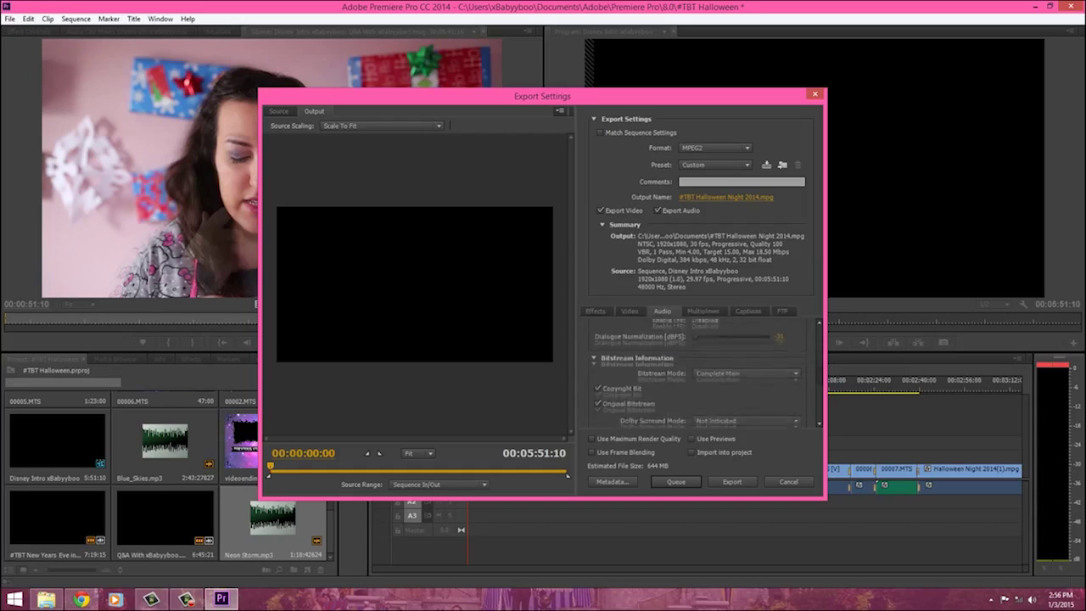
pyautogui.scroll(-6, 704, 374)
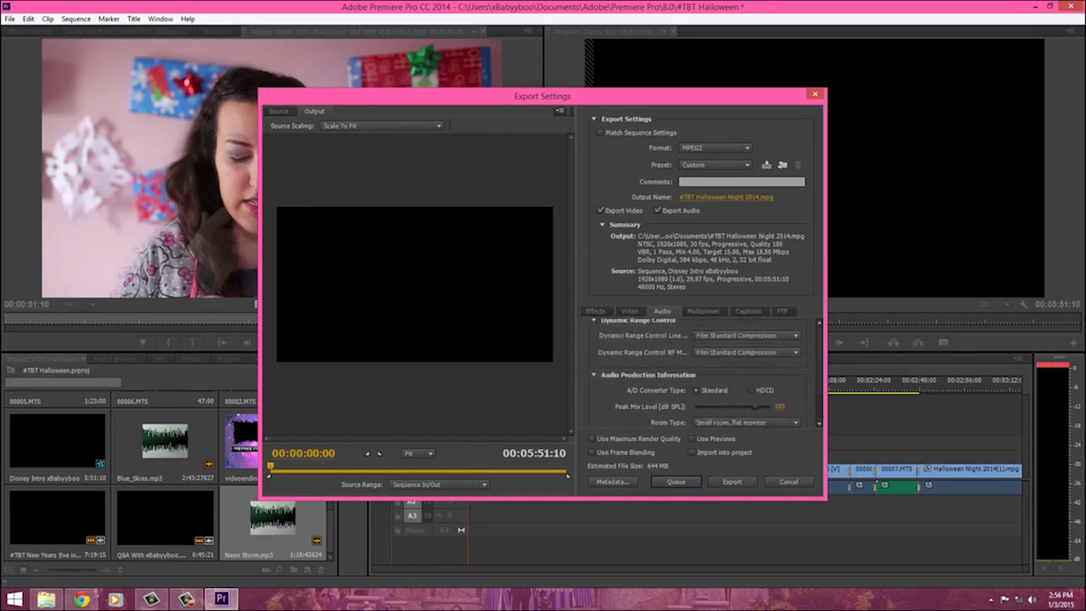
pyautogui.click(747, 409)
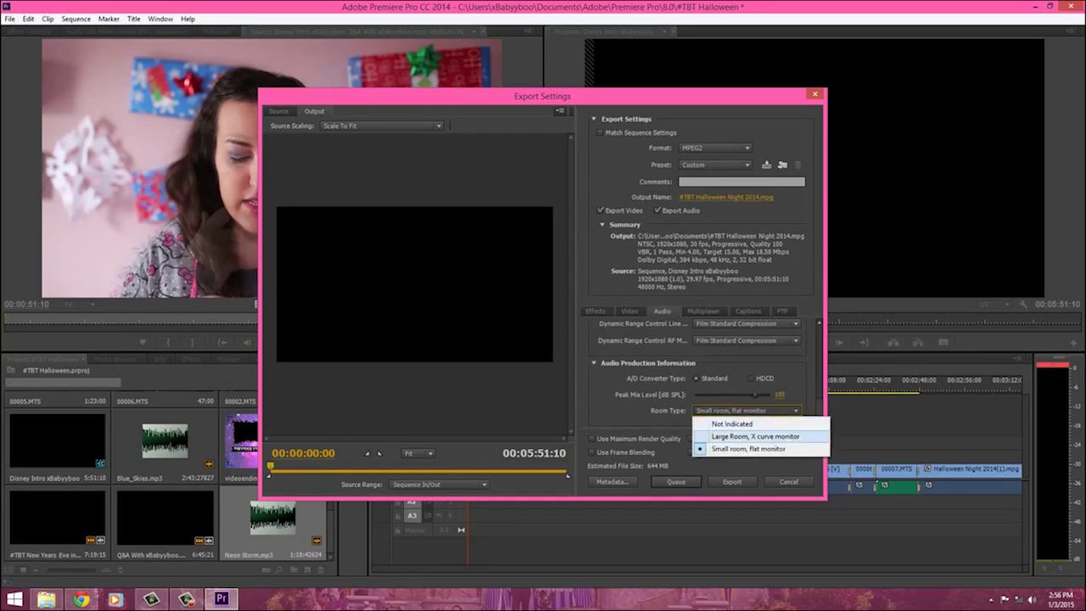
pyautogui.click(755, 436)
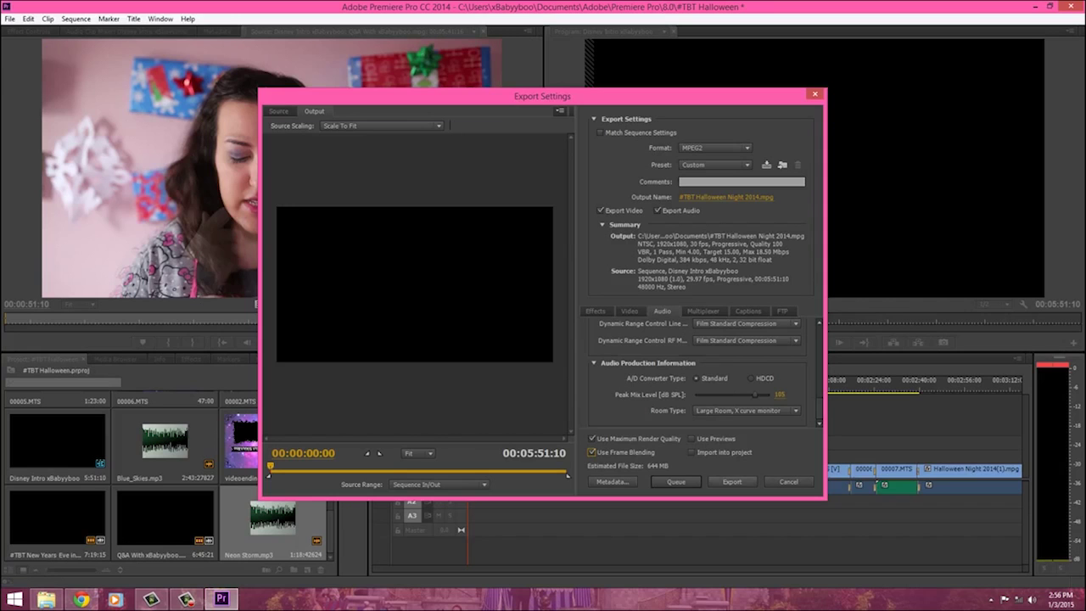
# Turn on Use Maximum Render Quality and Use Frame Blending, and export the video.
pyautogui.click(732, 481)
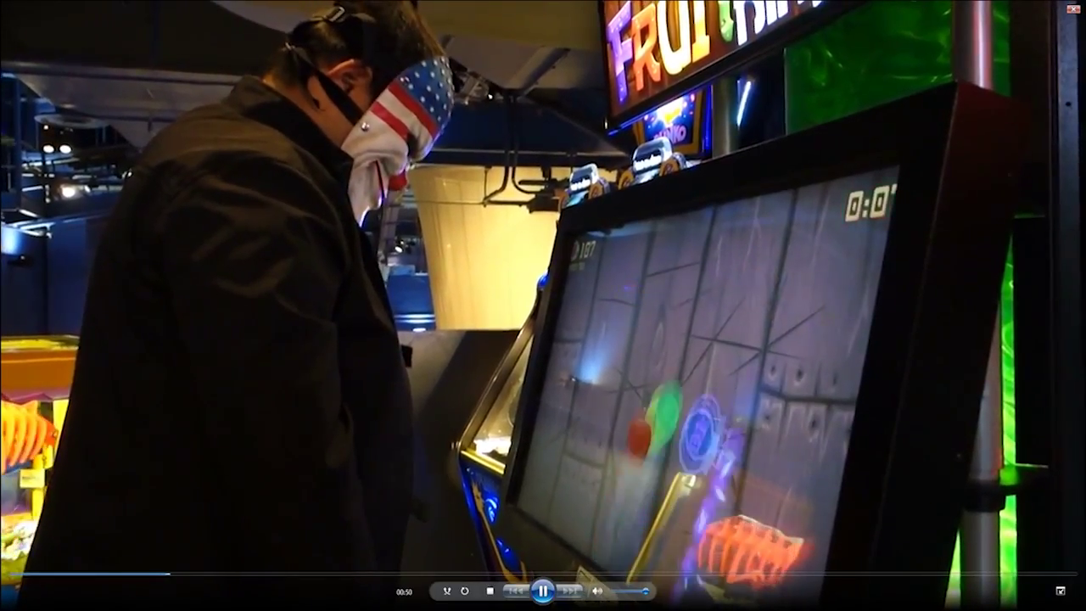
# Leave full-screen playback of the exported #TBT Halloween Night 2014 video.
pyautogui.press('Escape')
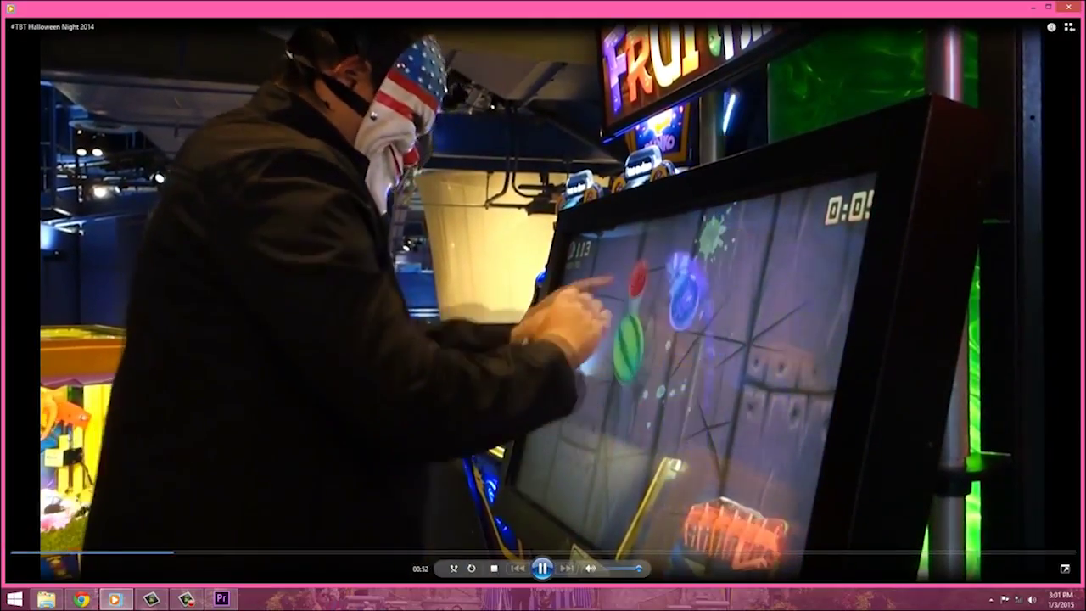